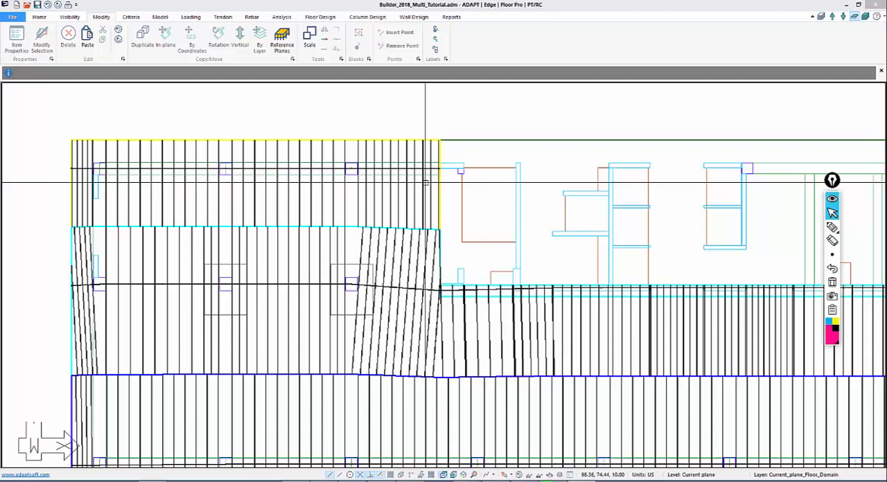
Inspect the geometry and section details of a design section near the right end of the upper-left support line
middle_drag(479, 233, 443, 221)
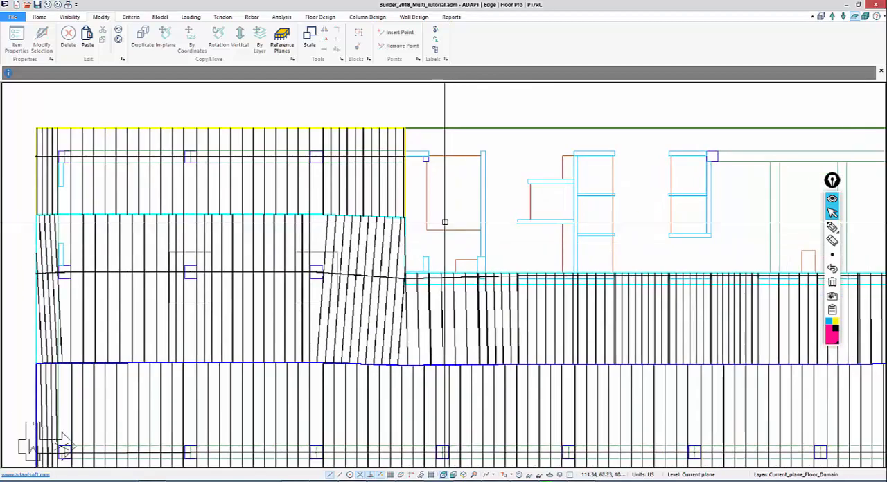
scroll(422, 182, down, 2)
scroll(402, 271, down, 2)
scroll(431, 254, up, 2)
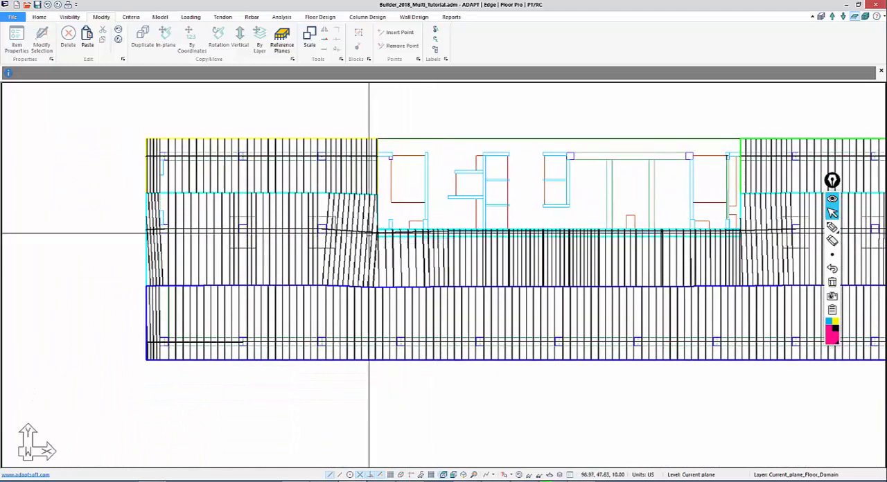
scroll(177, 177, up, 2)
scroll(486, 274, up, 1)
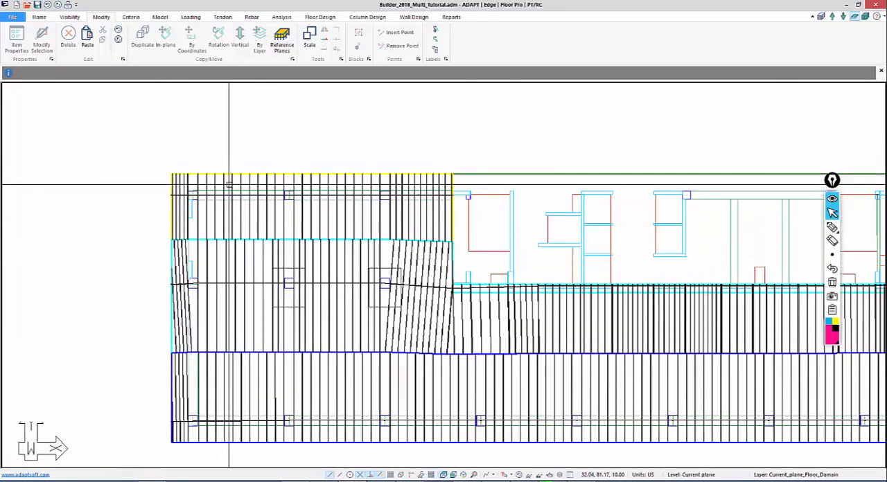
double_click(443, 225)
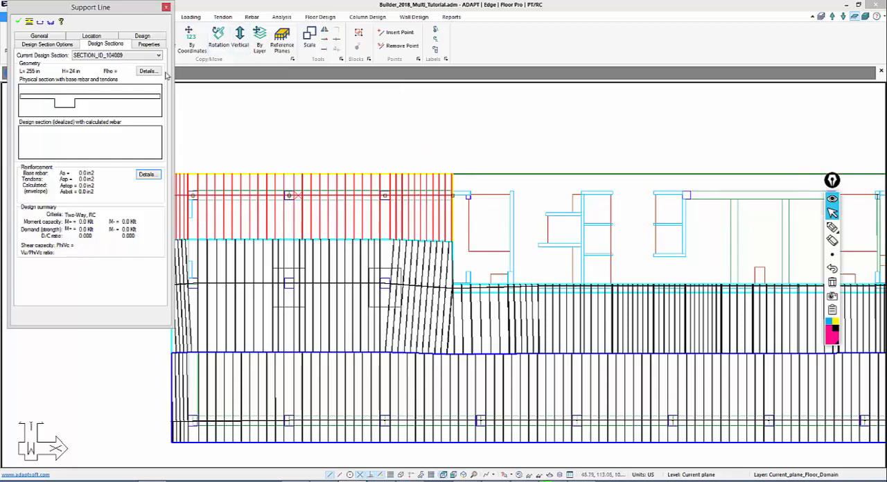
click(147, 174)
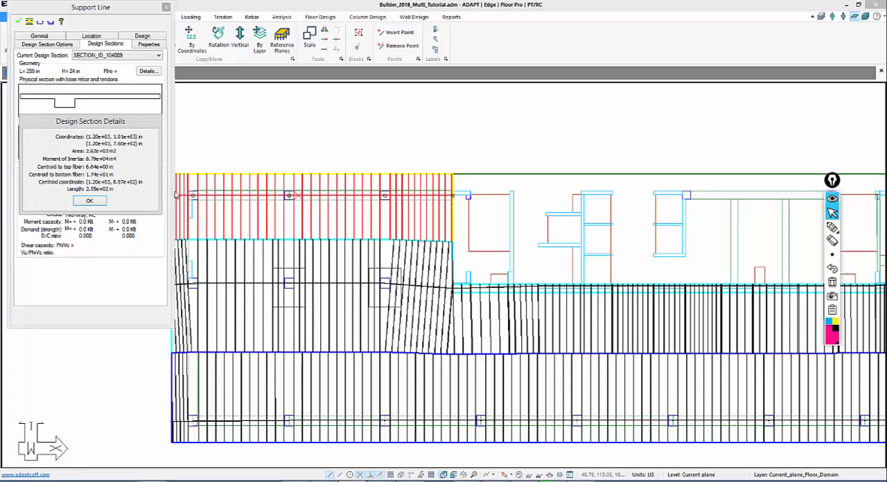
click(100, 200)
key(Escape)
Inspect the section details of the design section at the left slab edge of the upper support line
scroll(172, 186, up, 1)
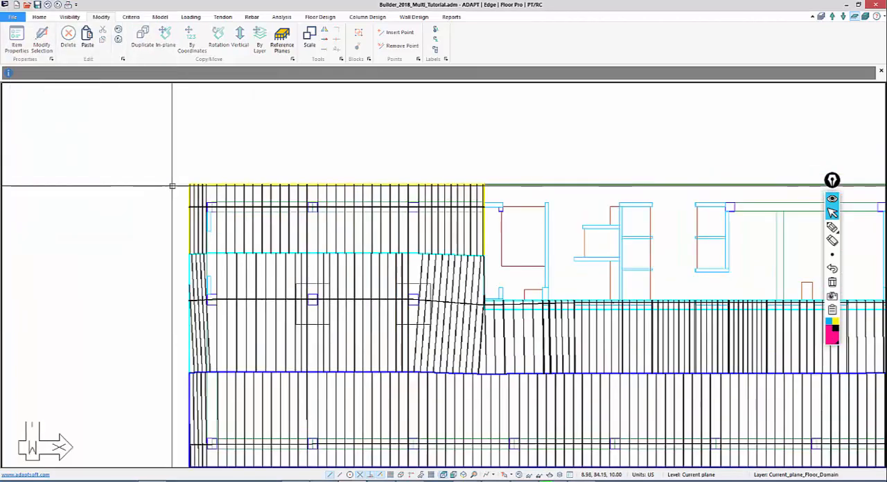
click(191, 205)
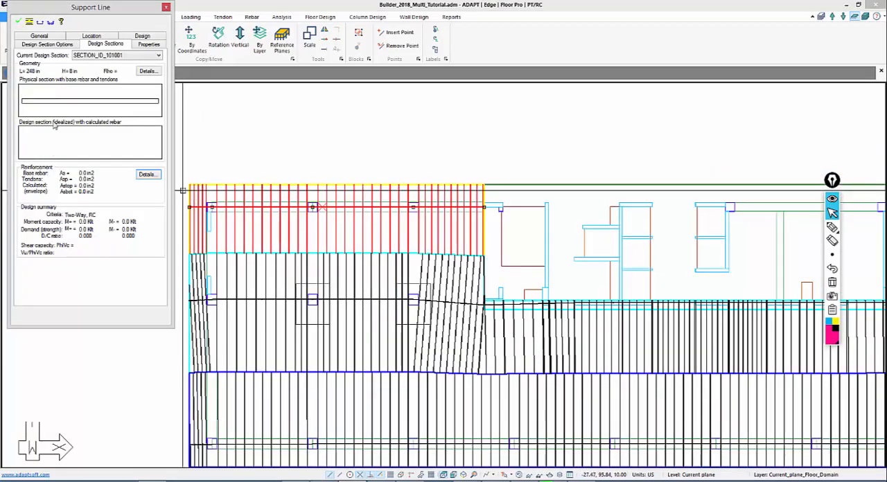
click(146, 71)
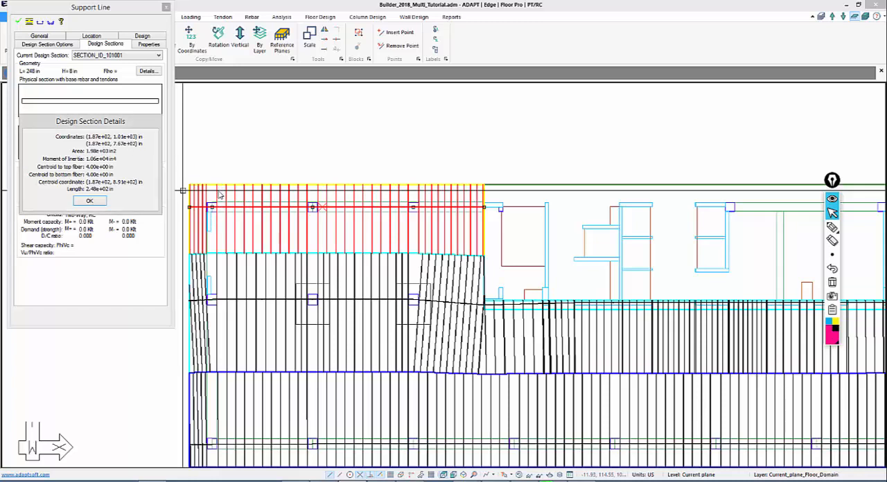
click(99, 202)
Inspect the section details of the design section just inside the first column on the same support line
double_click(218, 195)
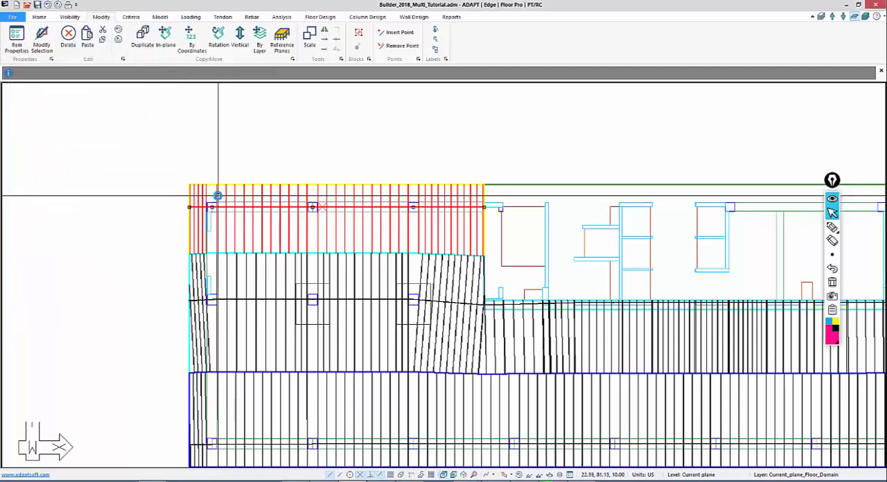
click(148, 71)
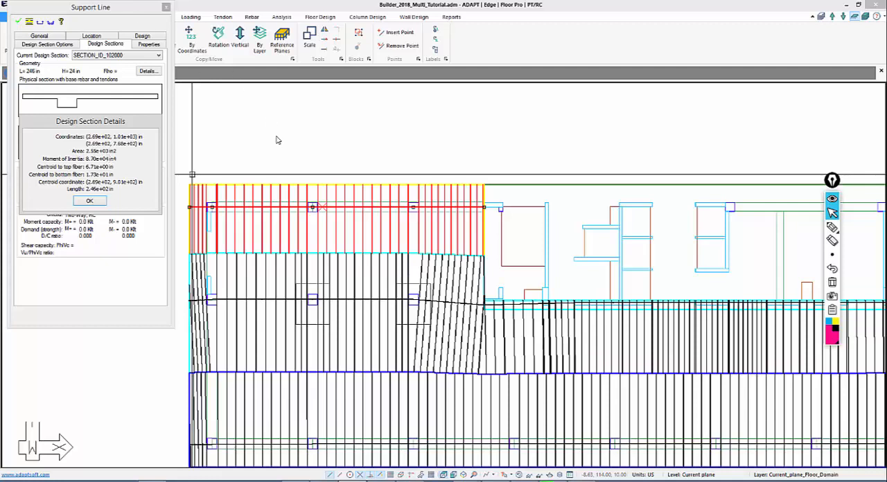
click(90, 200)
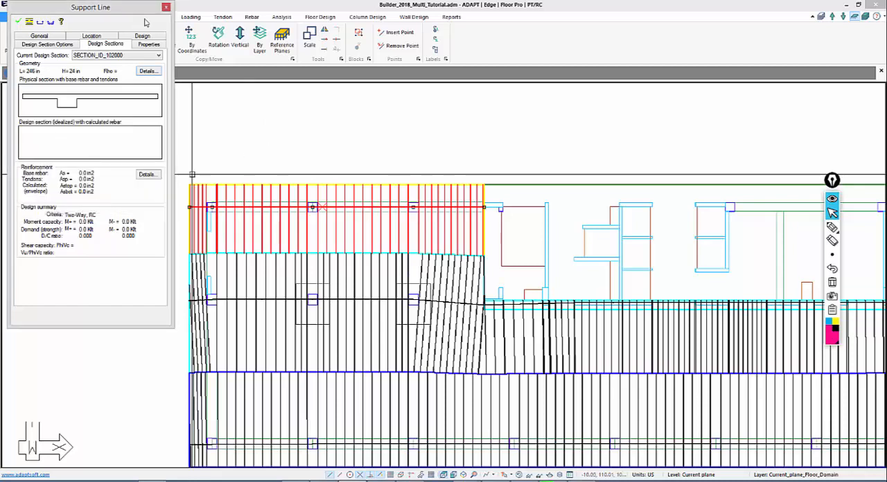
click(165, 8)
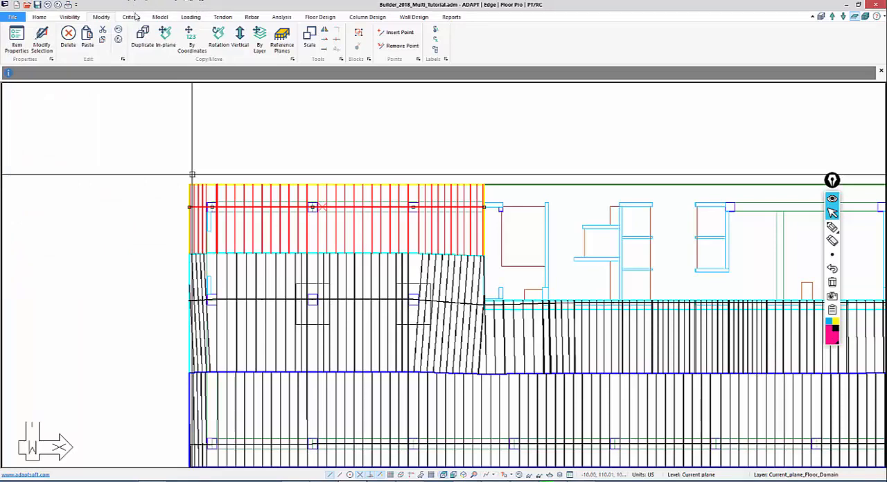
Review the default tendon heights from top and bottom fibers in the two-way slab criteria
click(222, 19)
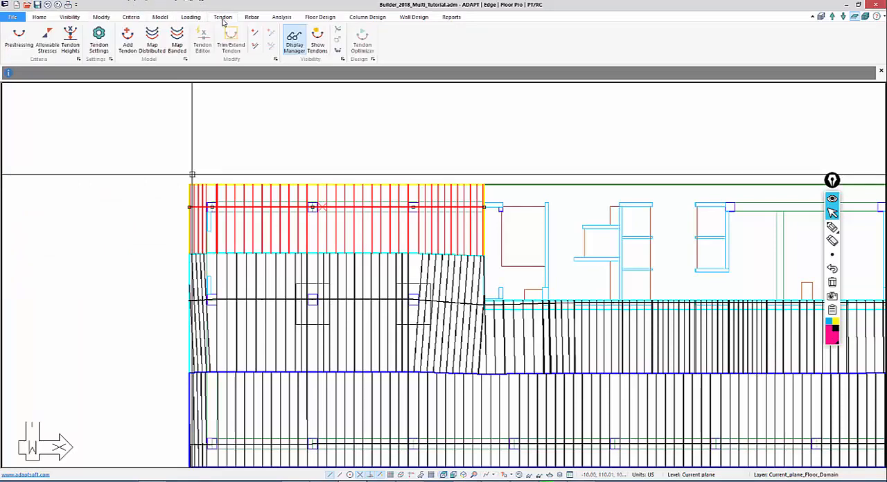
click(68, 41)
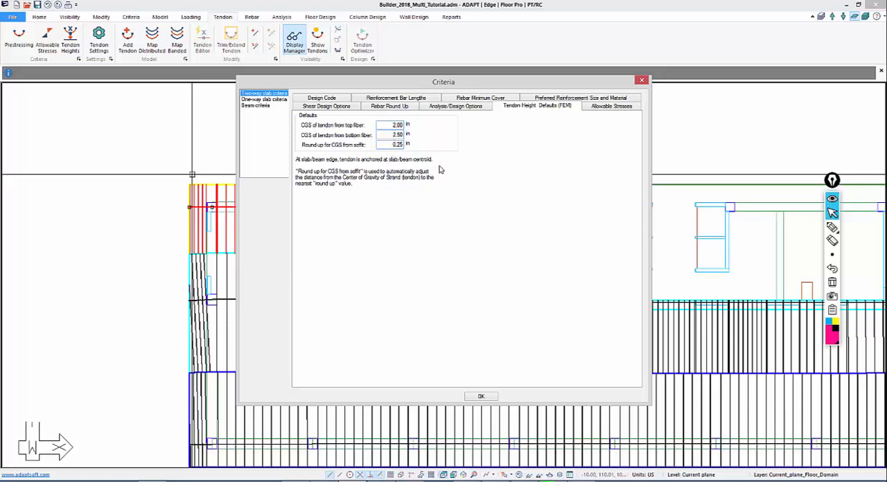
click(642, 81)
Start a new tendon at the left slab edge on the upper beam line and turn on orthogonal drawing
scroll(255, 147, up, 5)
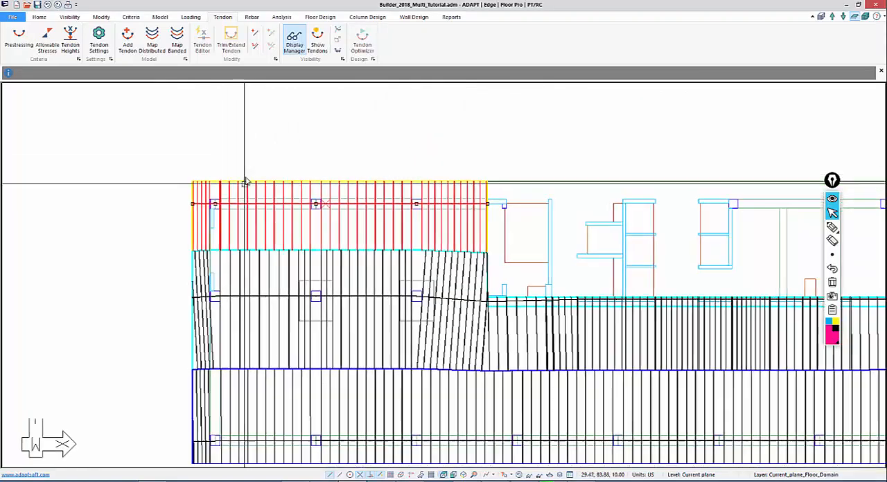
click(128, 42)
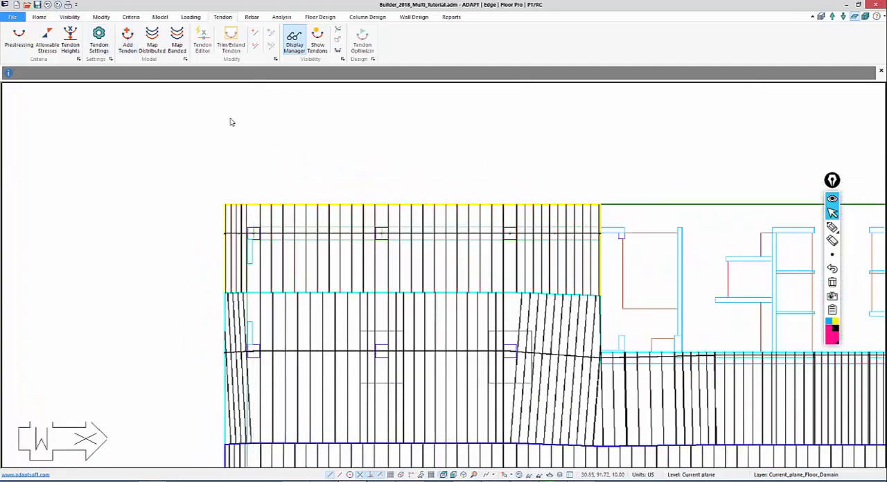
middle_drag(170, 113, 218, 174)
scroll(218, 174, up, 3)
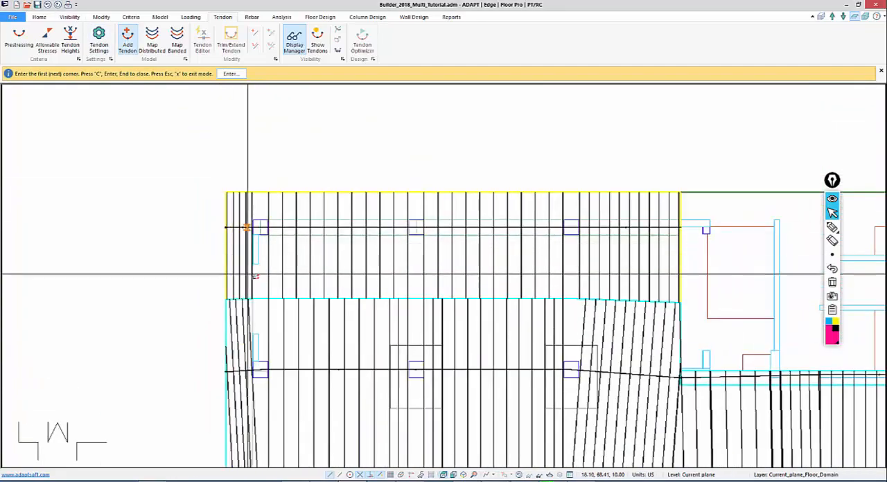
middle_drag(238, 256, 175, 178)
scroll(181, 170, up, 1)
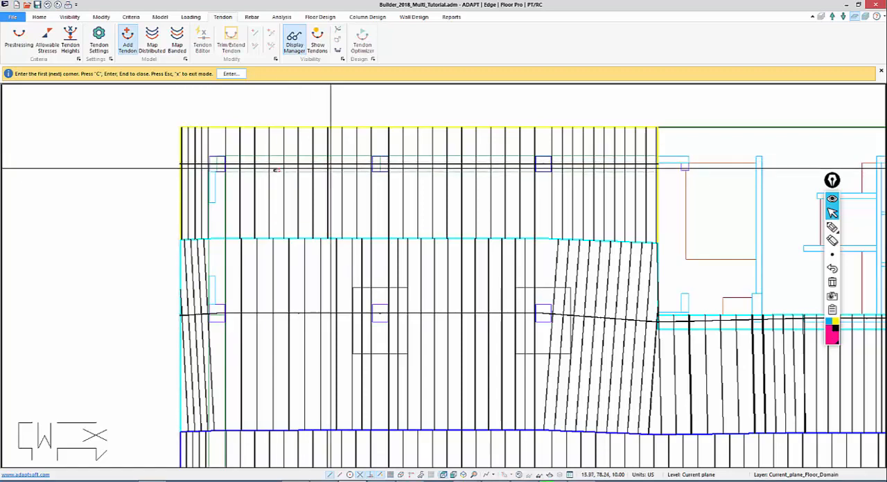
click(180, 166)
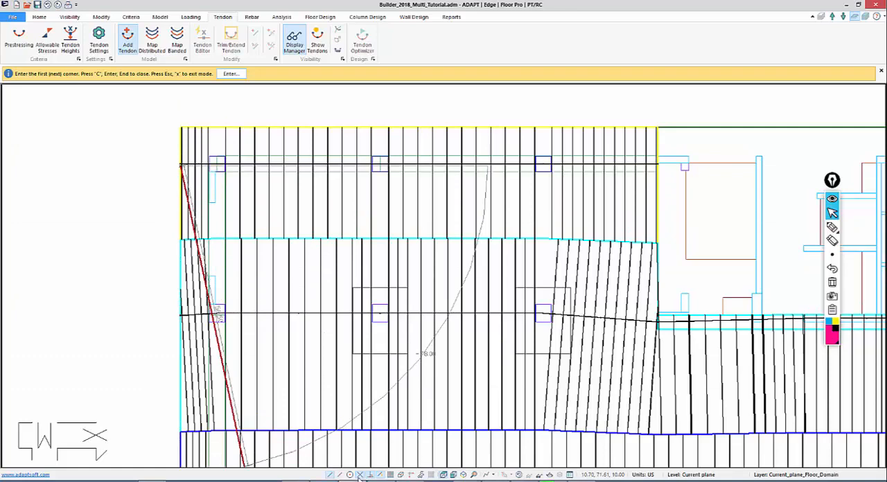
click(411, 477)
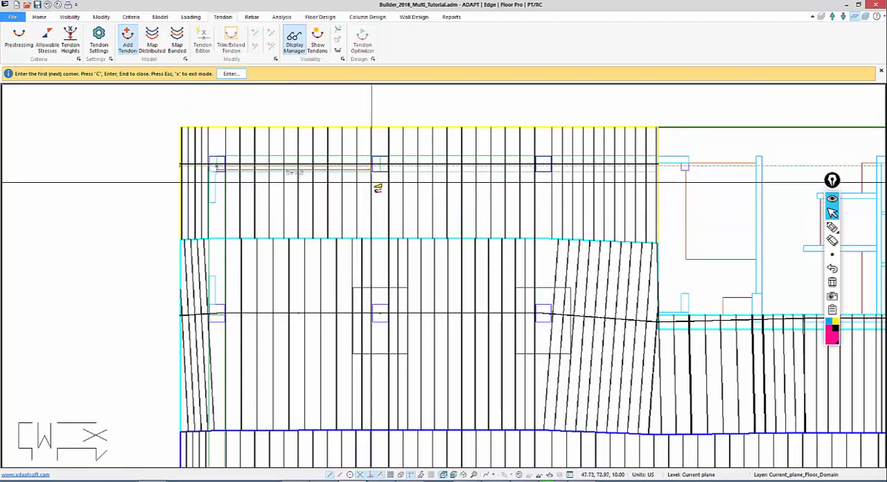
Continue the tendon through the middle and right columns to the right edge of the design strip and finish it
click(377, 168)
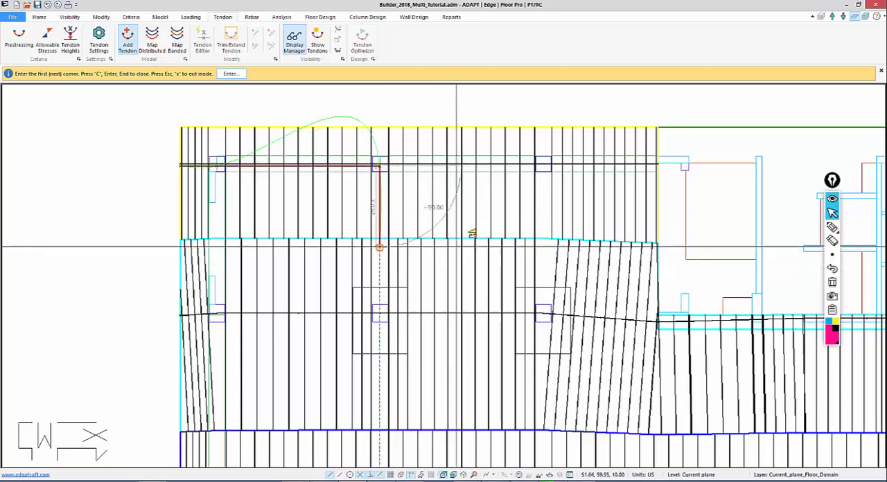
click(543, 204)
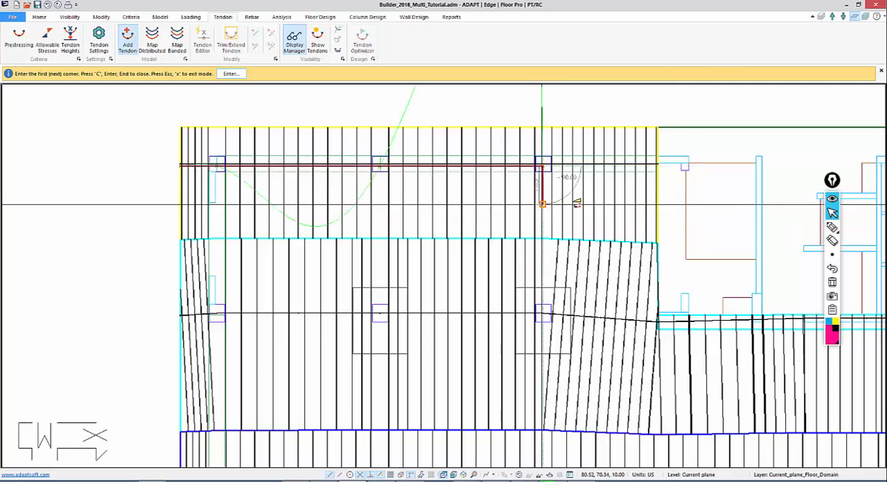
click(659, 168)
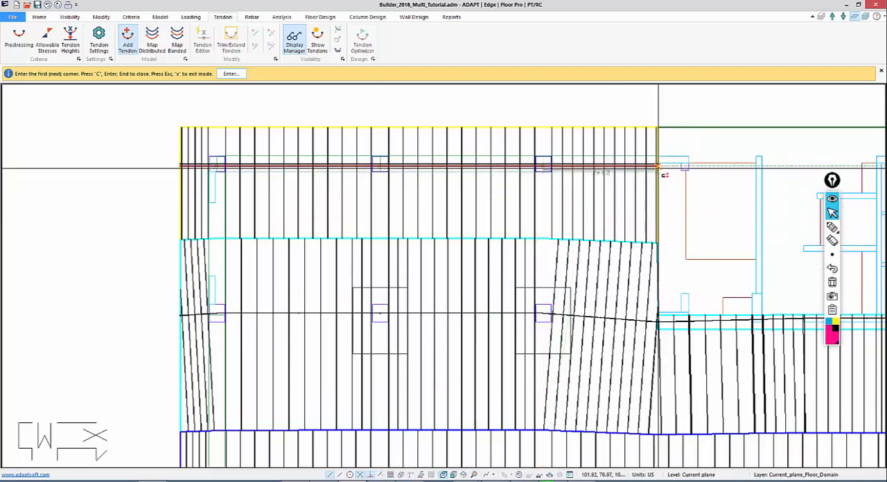
click(659, 168)
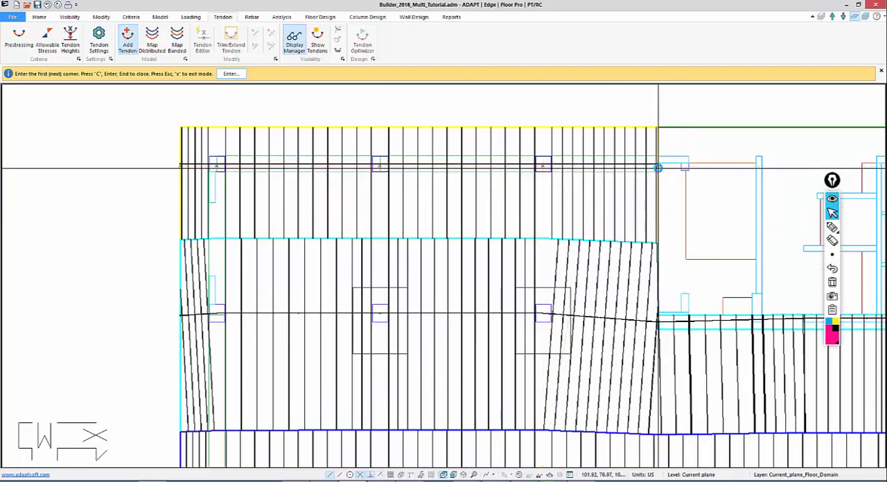
key(c)
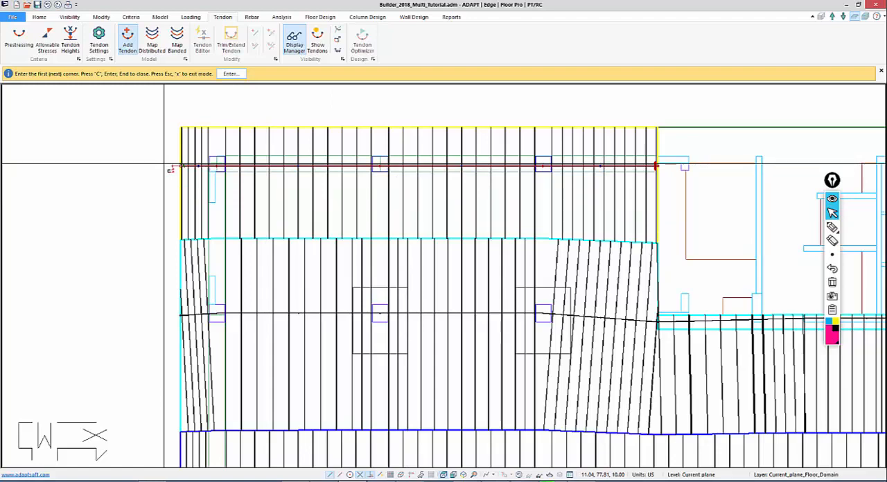
key(Escape)
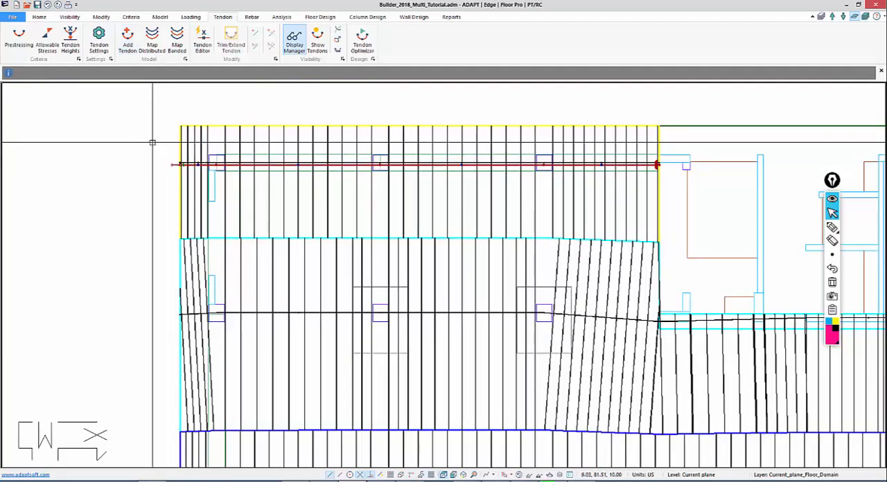
Move the tendon's control point at the middle column below the beam line
click(172, 165)
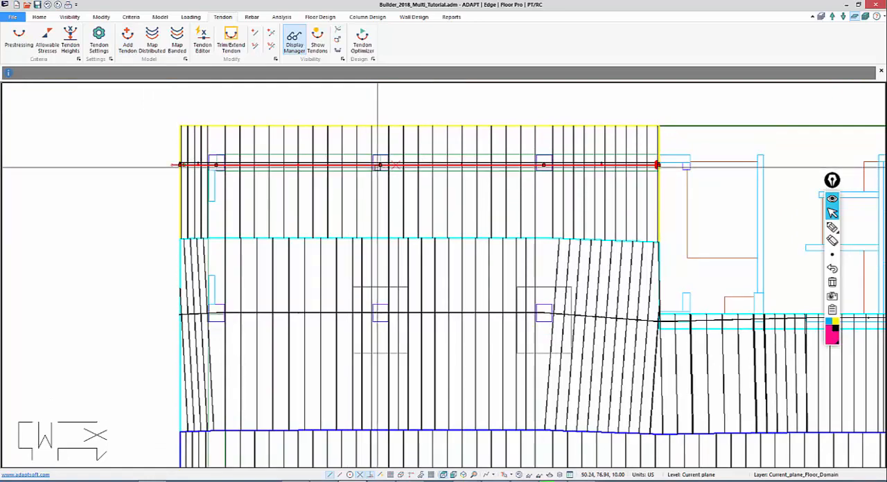
click(380, 165)
click(380, 177)
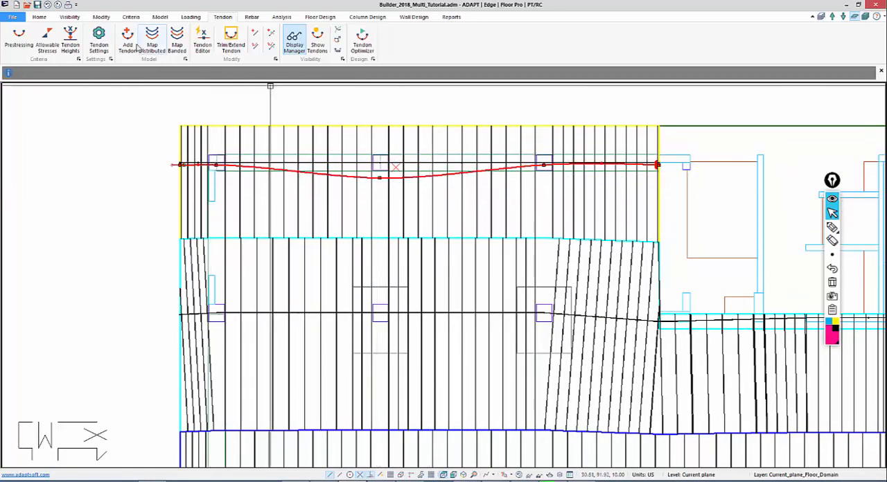
Turn off Model Tendon as Spline in the tendon settings and discard the change
click(99, 40)
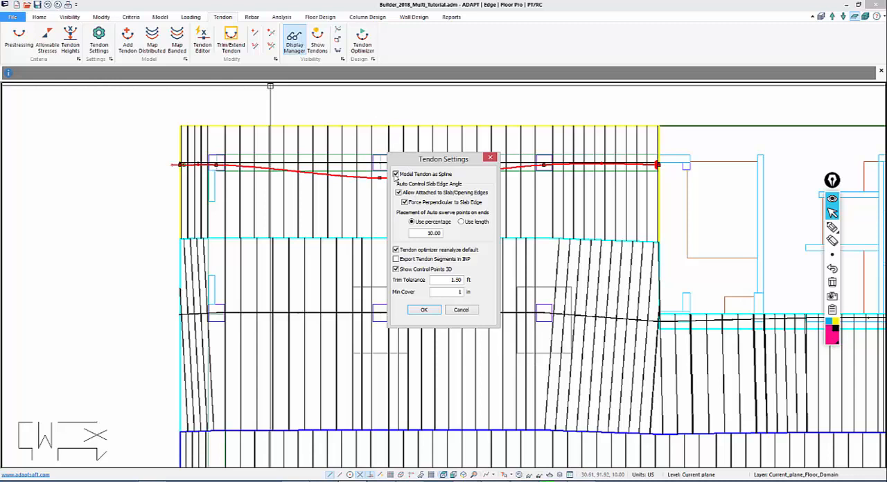
click(396, 174)
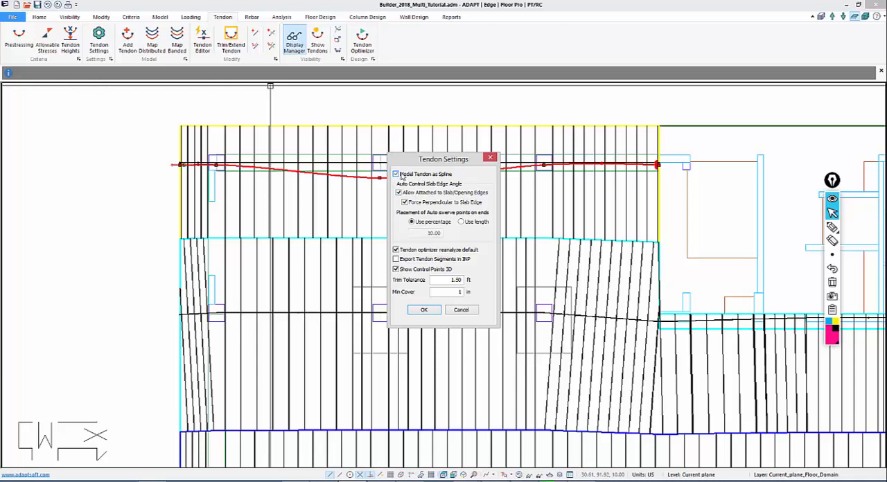
click(490, 157)
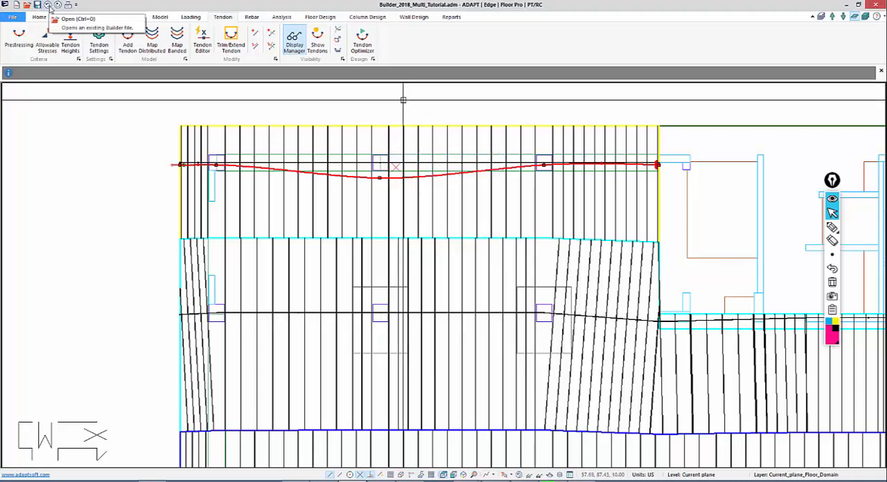
Open the properties of the upper beam's left tendon and review its duct height and number of strands
scroll(884, 275, up, 1)
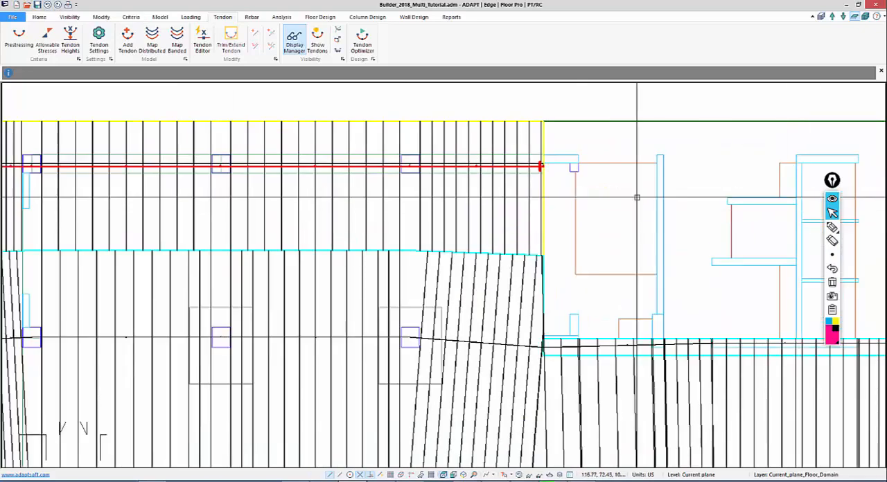
middle_drag(504, 204, 664, 180)
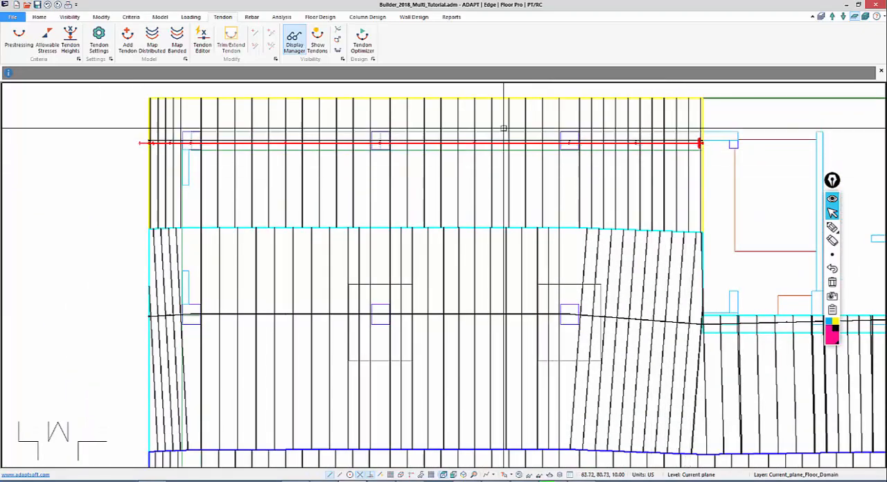
click(139, 143)
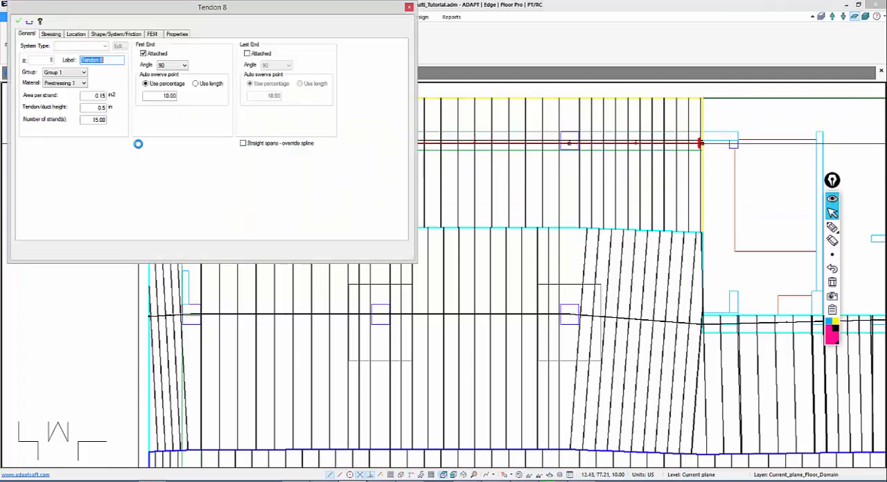
drag(85, 121, 133, 124)
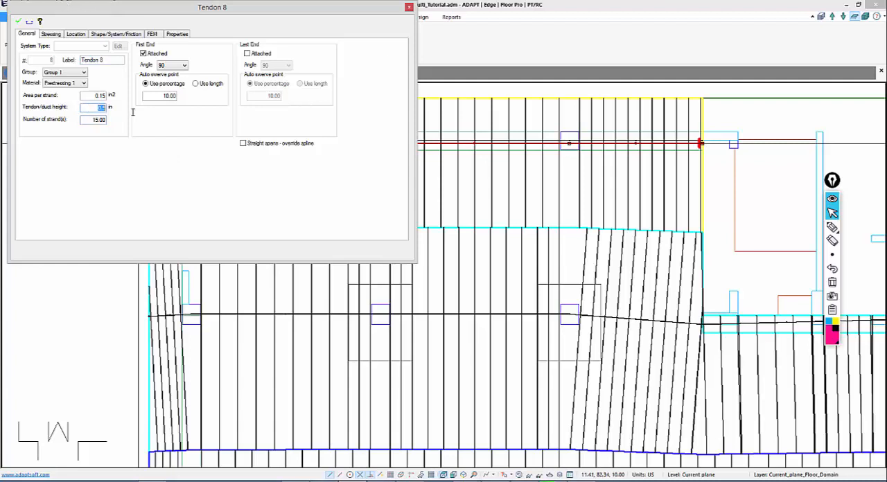
Review the left tendon's shape profile, span heights and available system types
click(105, 34)
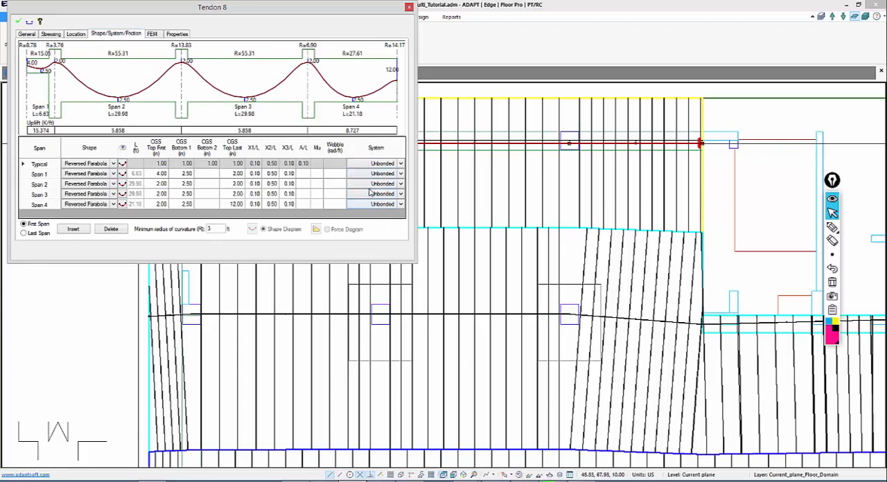
click(398, 165)
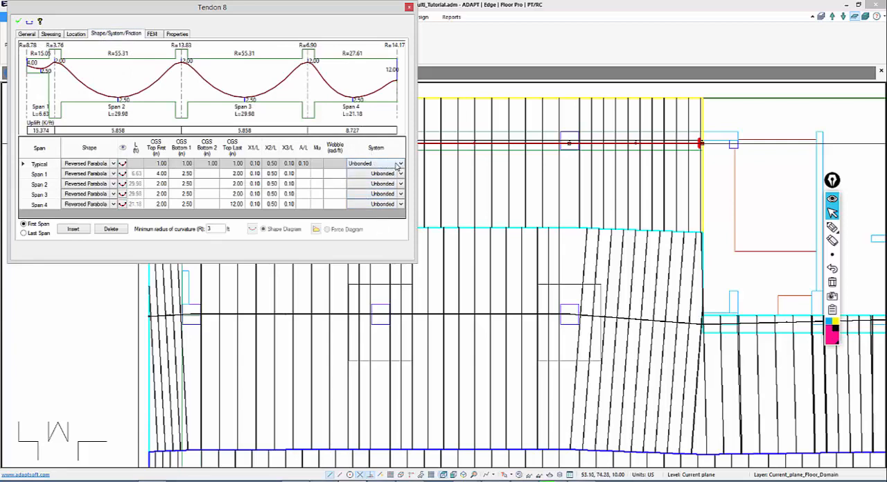
click(400, 165)
click(390, 165)
Compare the Calculate force and Effective force stressing options of the tendon, ending on Effective force
click(51, 34)
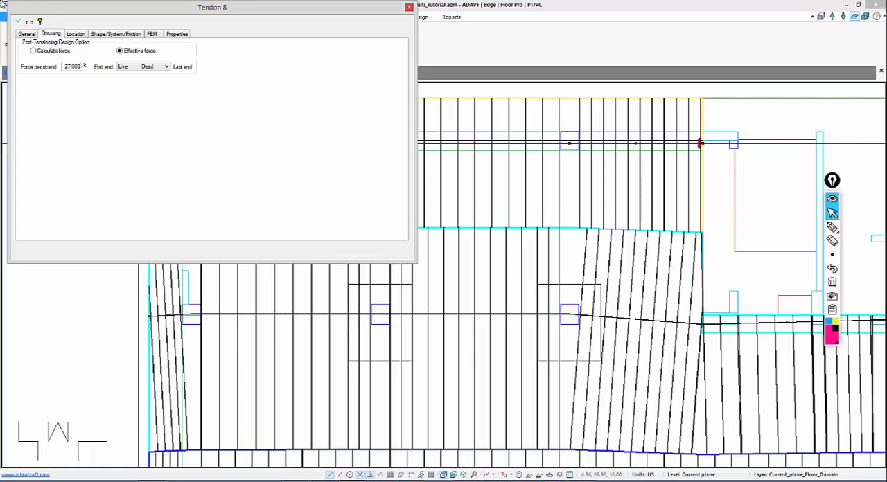
click(33, 51)
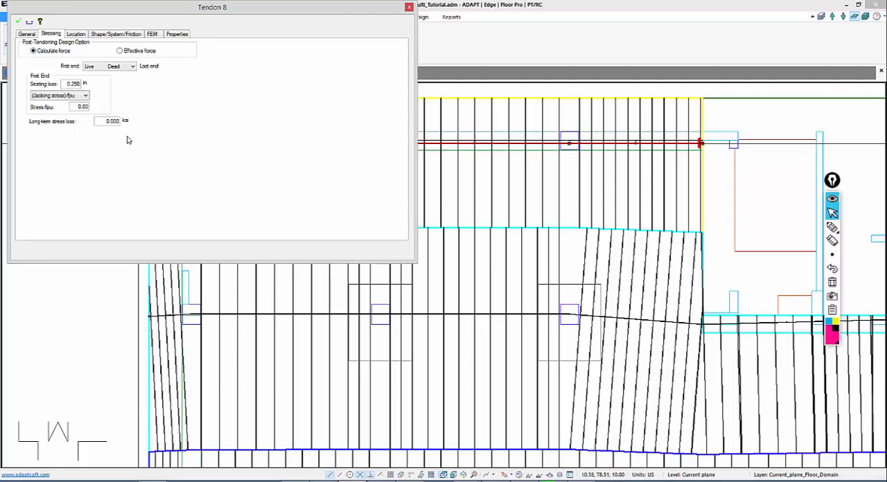
click(120, 52)
Change the shape of the left tendon's Span 1 to Straight
click(97, 35)
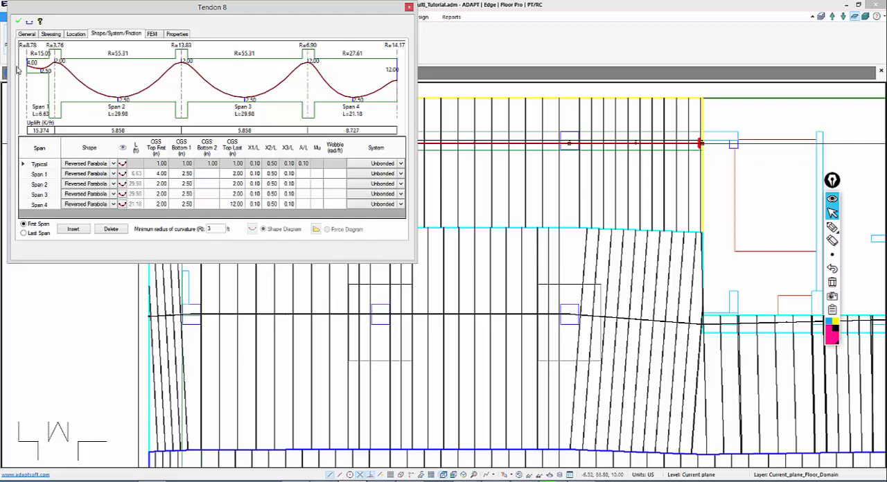
click(113, 175)
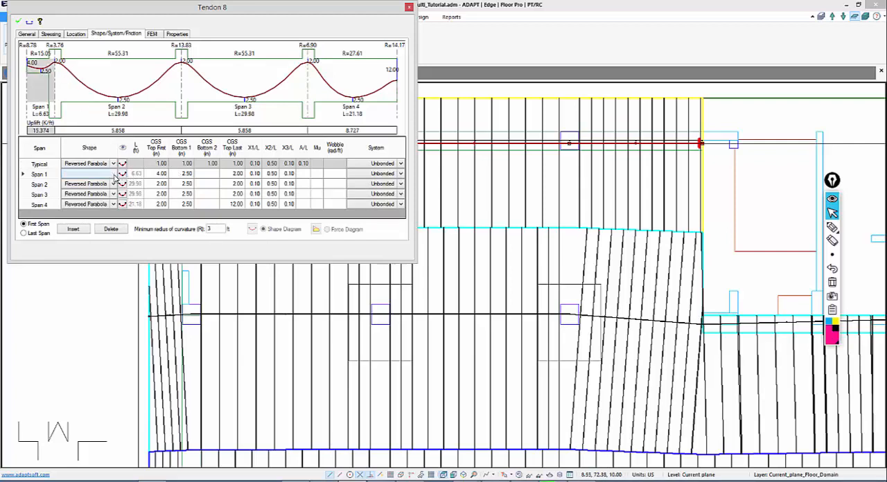
click(114, 175)
click(92, 230)
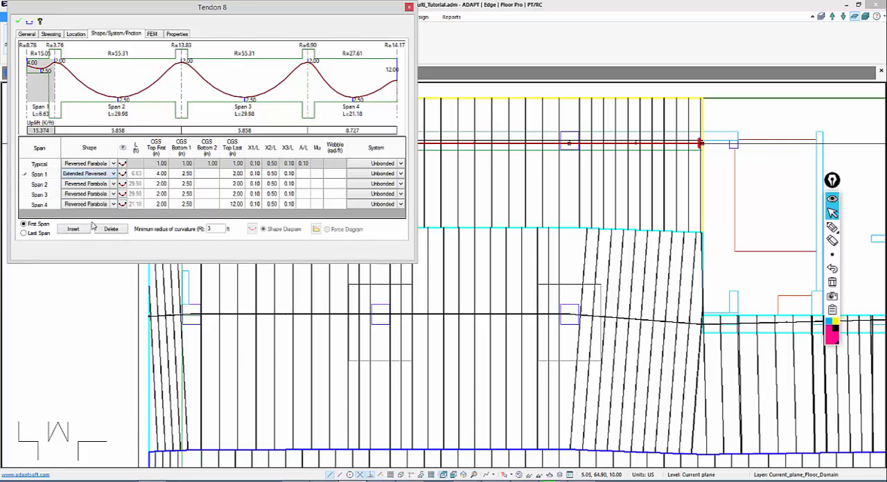
click(114, 174)
click(114, 174)
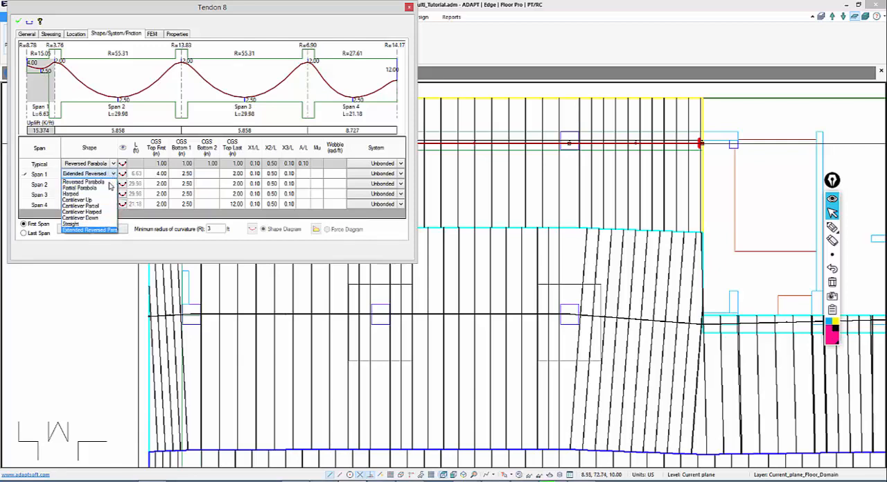
click(86, 231)
Set the CGS Top Last of Span 1 to 4.00 in and accept the left tendon's properties
click(153, 175)
click(232, 175)
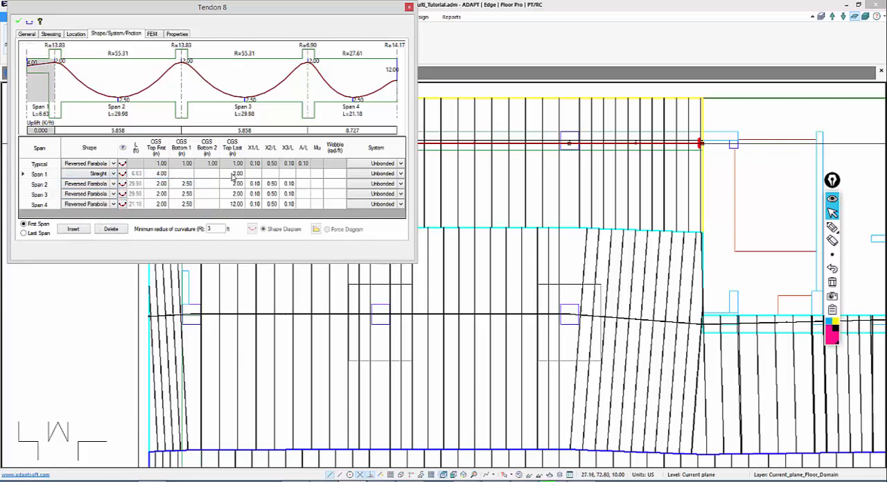
text(4)
click(232, 194)
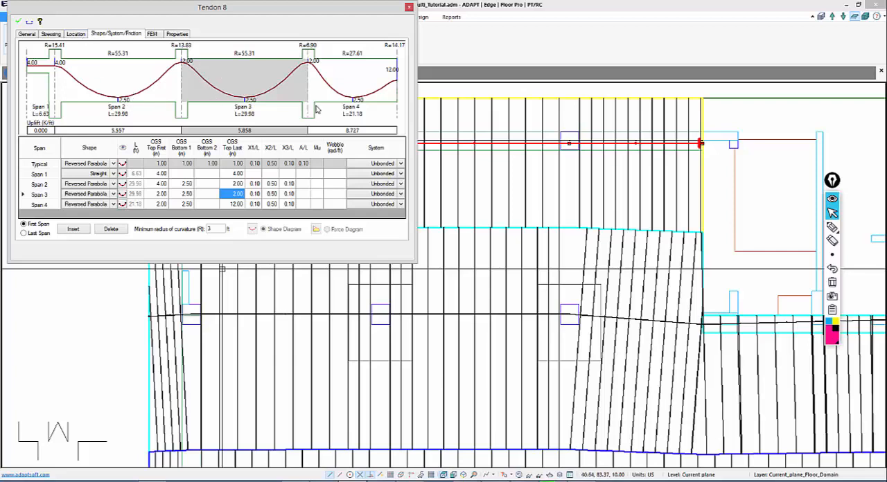
click(19, 21)
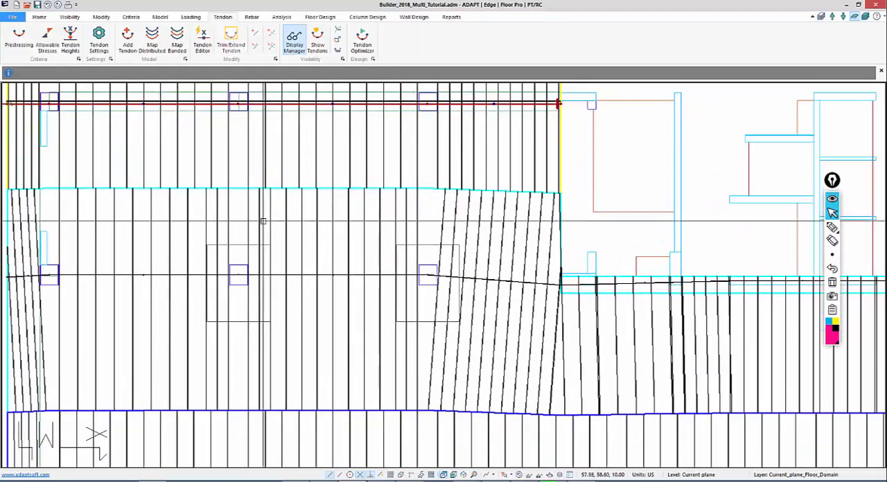
Start a new tendon near the beam line at the left edge of the upper design strip on the slab's right side
scroll(264, 221, down, 2)
middle_drag(617, 228, 179, 183)
middle_drag(533, 156, 300, 218)
scroll(430, 216, up, 1)
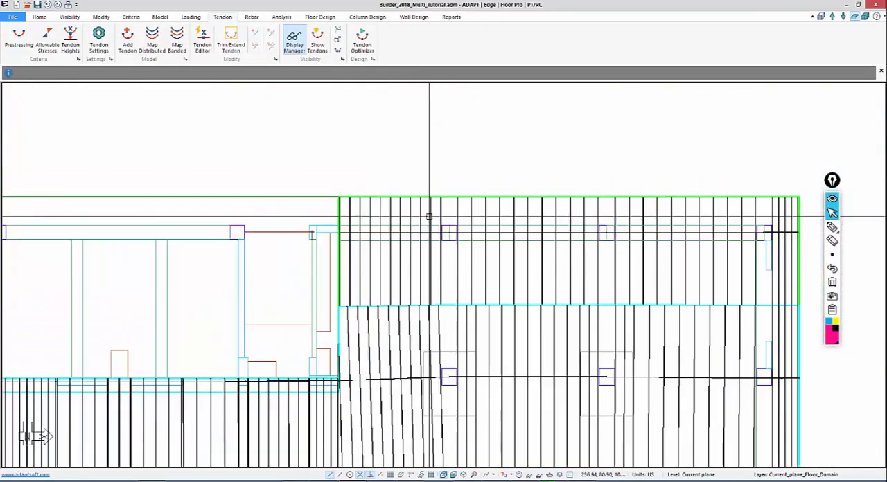
scroll(396, 297, up, 1)
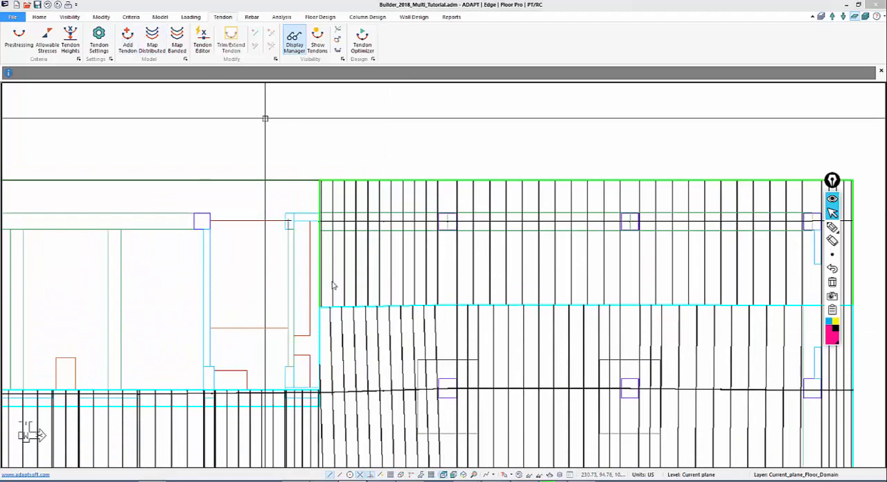
click(128, 39)
middle_drag(333, 286, 294, 222)
scroll(285, 157, up, 2)
middle_drag(282, 155, 309, 209)
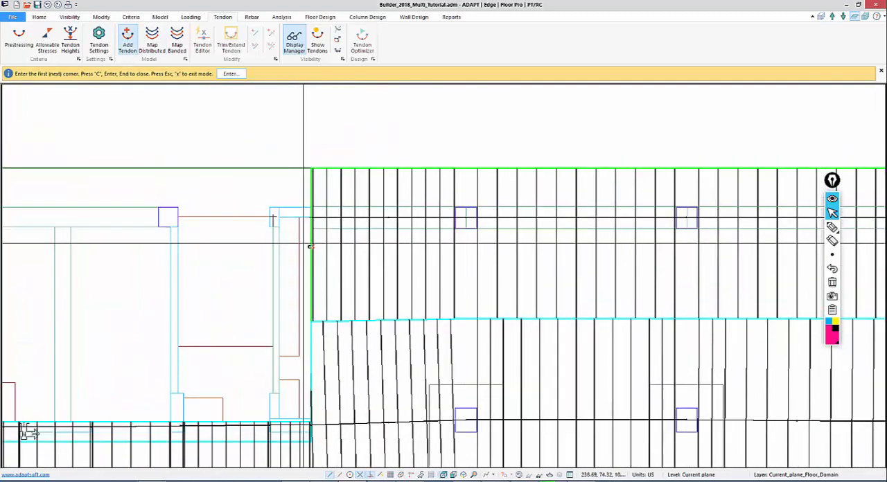
scroll(309, 246, up, 1)
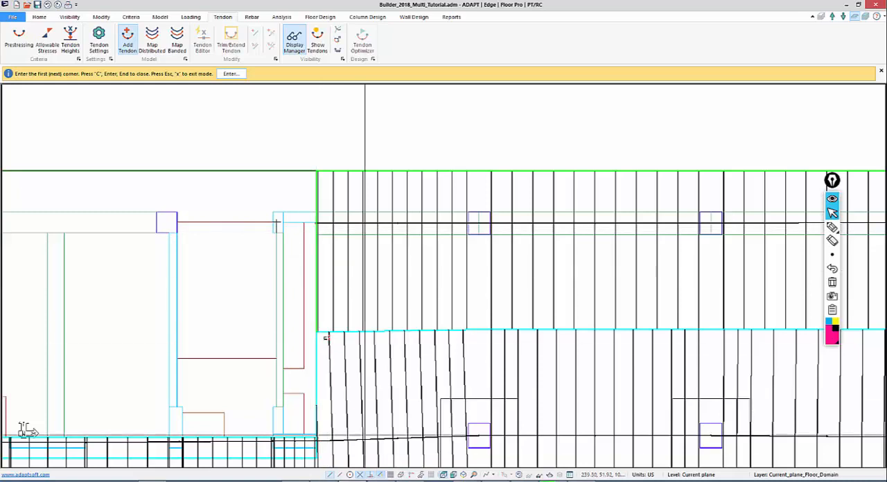
click(316, 228)
Continue the new tendon straight along the beam with points at the first and second columns
middle_drag(352, 243, 311, 229)
scroll(310, 229, up, 1)
scroll(376, 326, down, 3)
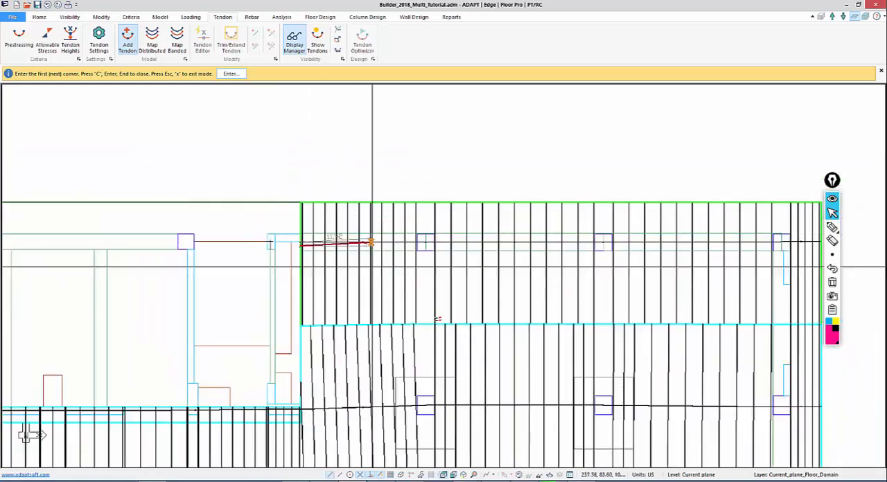
scroll(444, 298, up, 3)
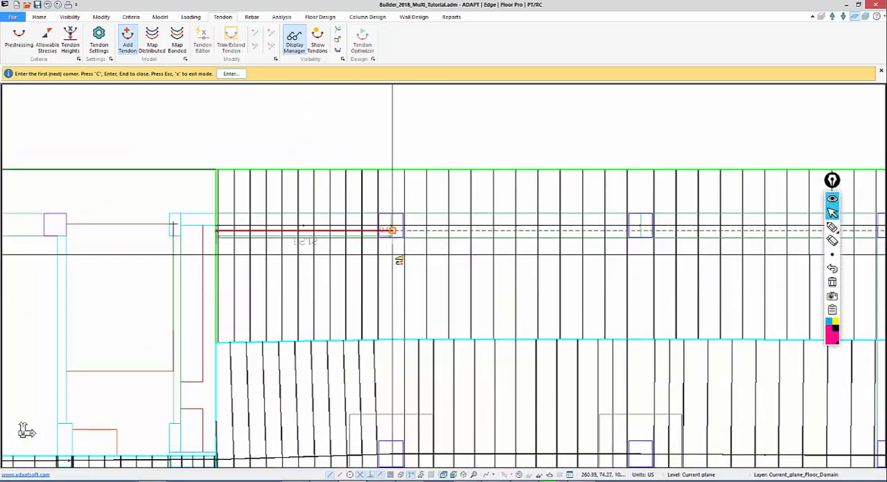
click(391, 258)
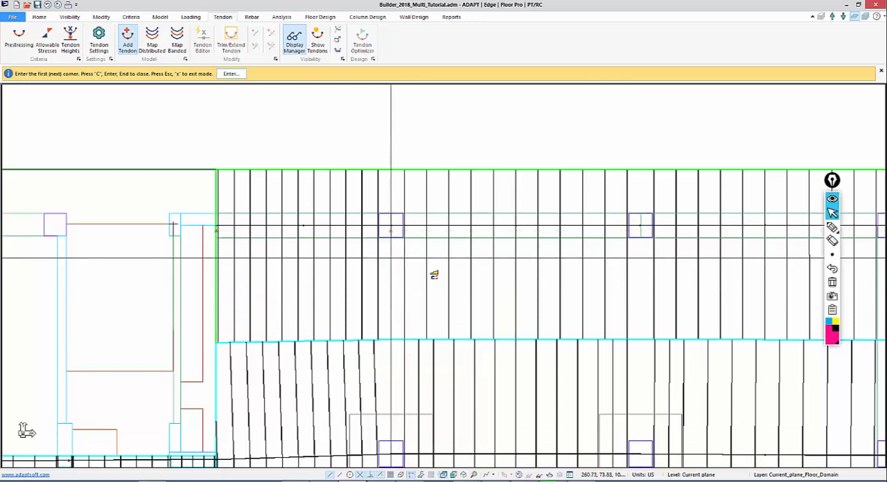
click(639, 270)
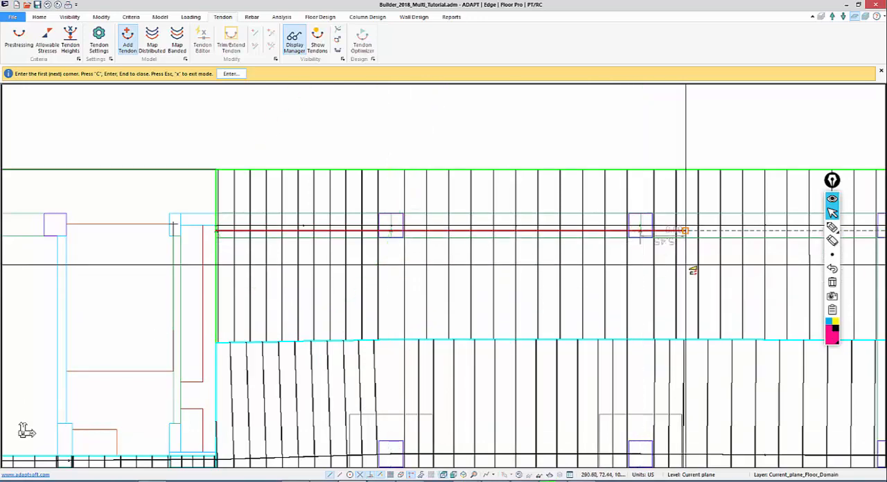
Extend the tendon through the last column to the right slab edge and finish it
middle_drag(675, 273, 448, 233)
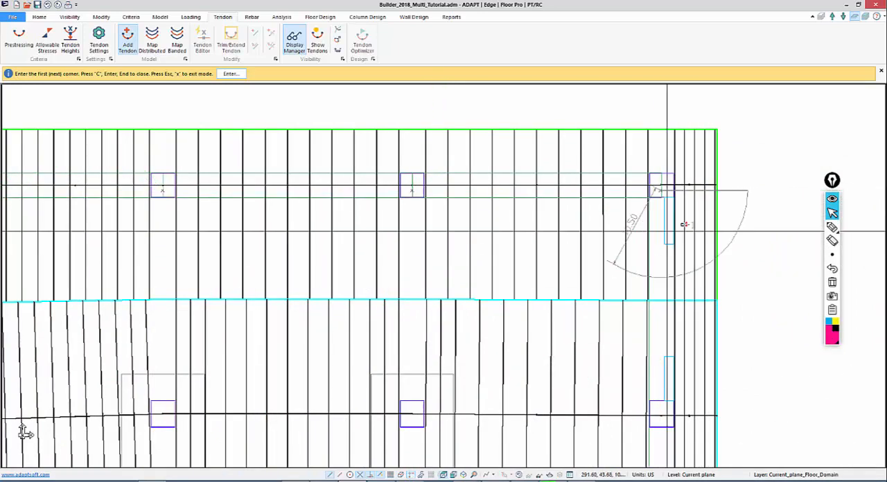
click(716, 190)
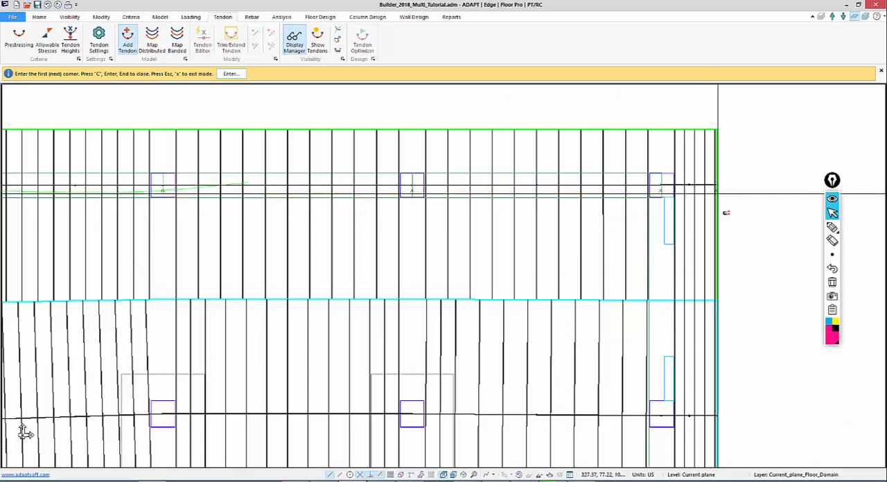
key(c)
right_click(749, 154)
click(756, 163)
Open the new right-hand tendon's properties and set its stressing to a dead first end and a live last end
middle_drag(508, 214, 581, 225)
scroll(580, 224, up, 1)
middle_drag(536, 168, 645, 138)
scroll(572, 182, down, 3)
middle_drag(90, 237, 129, 246)
scroll(129, 247, up, 1)
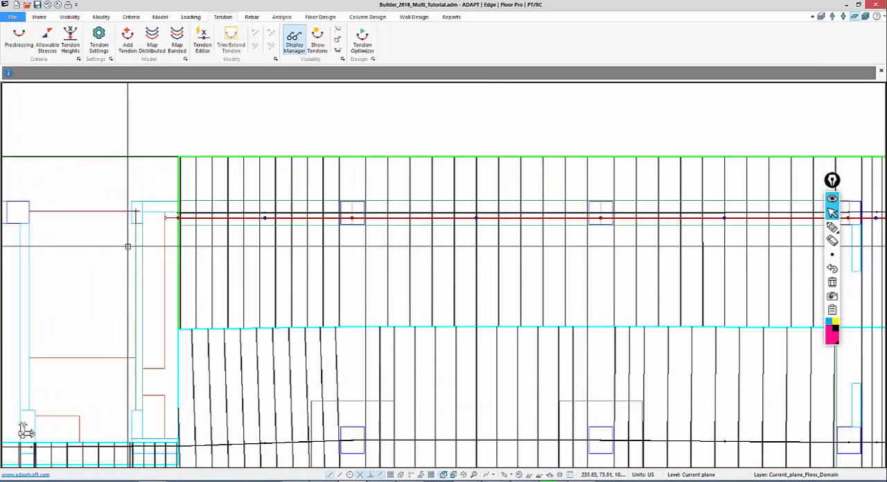
double_click(179, 216)
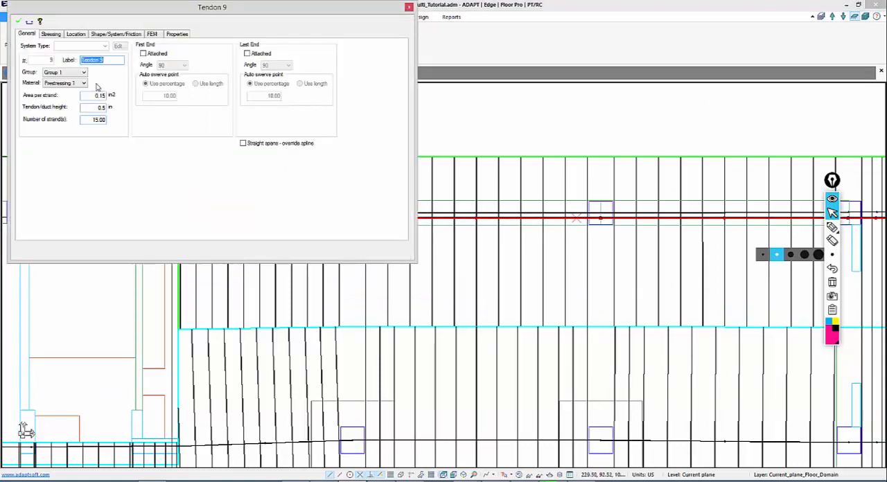
click(52, 34)
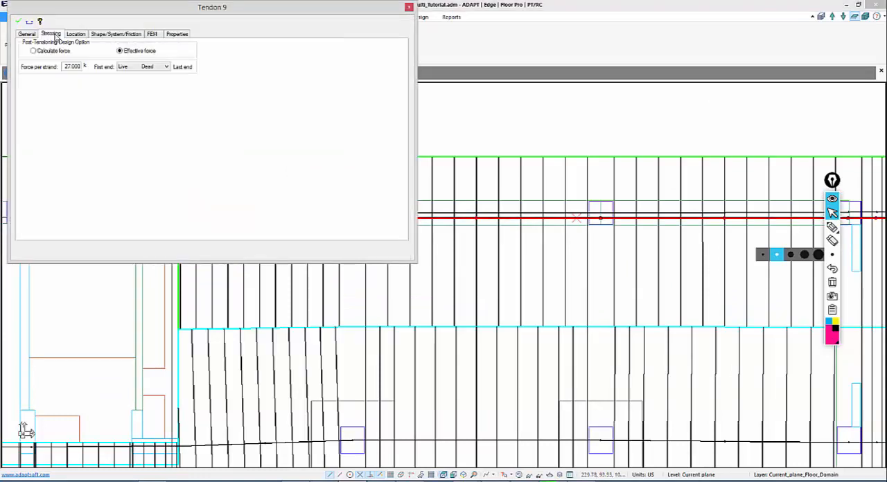
click(142, 67)
click(130, 84)
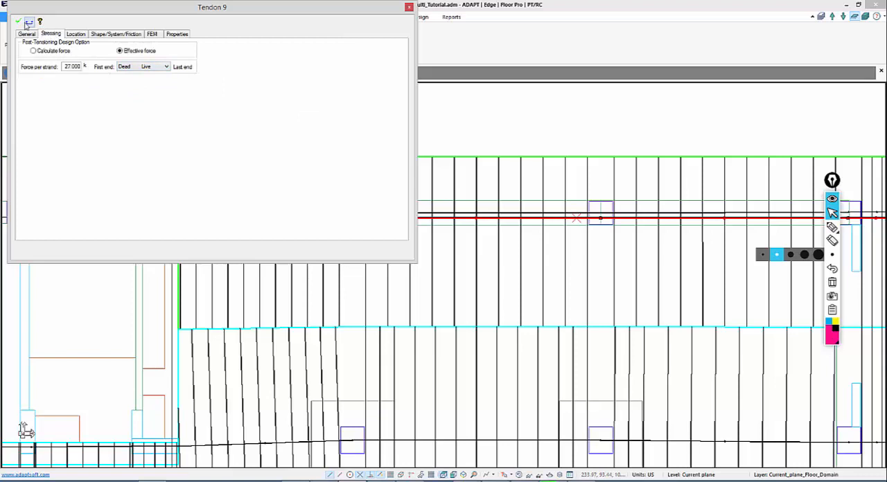
Give the right tendon's Span 4 a Straight shape with a CGS Top First of 4.00 in and accept its properties
click(103, 34)
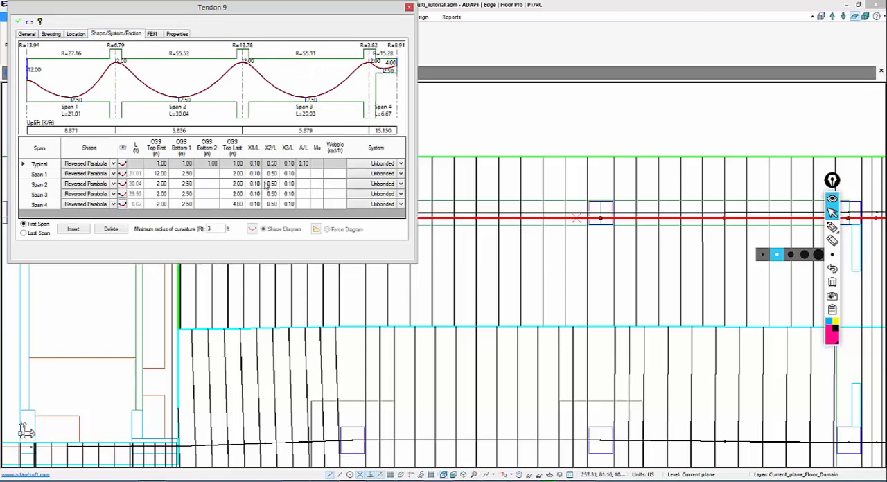
click(113, 205)
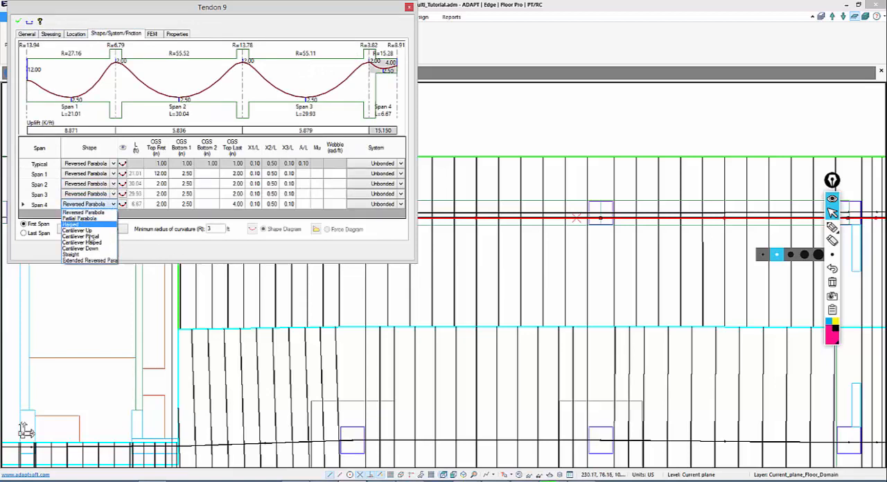
click(83, 254)
click(162, 204)
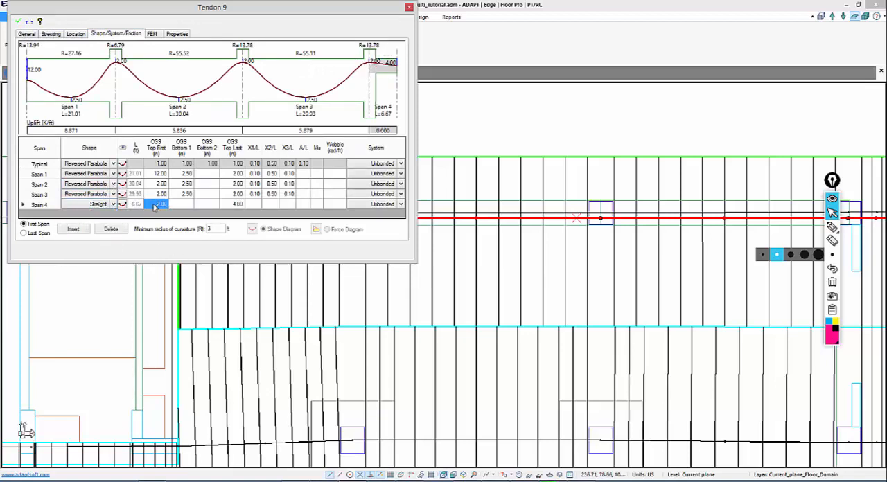
click(153, 207)
text(4)
click(157, 186)
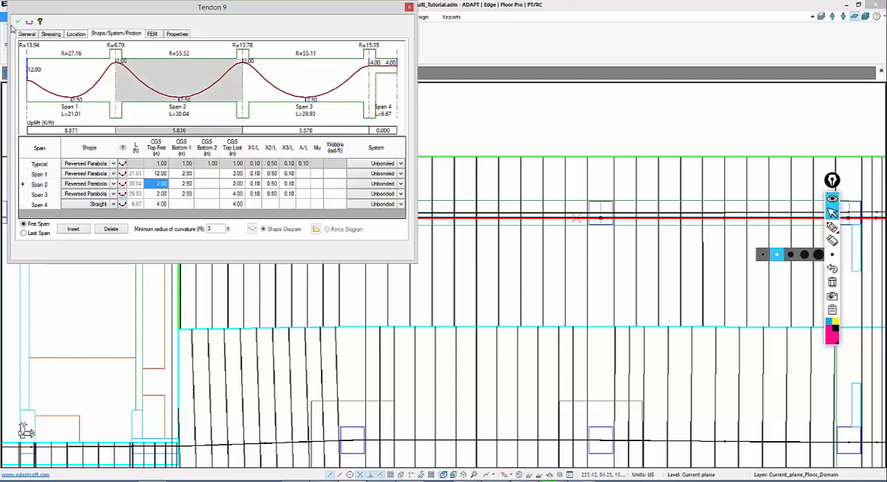
click(19, 21)
click(486, 119)
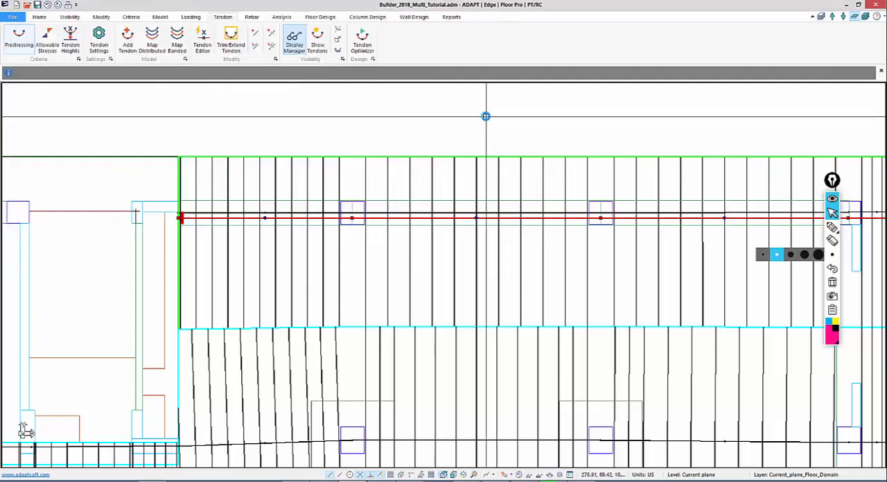
Bring up the report tools and examine the full slab plan with both upper-beam tendons
middle_drag(468, 179, 481, 168)
scroll(481, 168, down, 2)
click(451, 17)
middle_drag(411, 268, 589, 172)
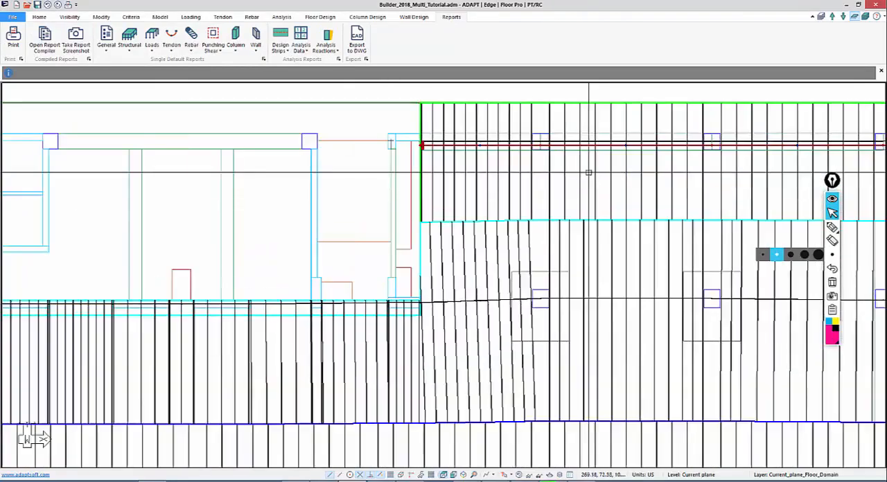
scroll(401, 290, down, 2)
middle_drag(401, 290, 535, 202)
scroll(394, 315, down, 2)
middle_drag(371, 303, 532, 271)
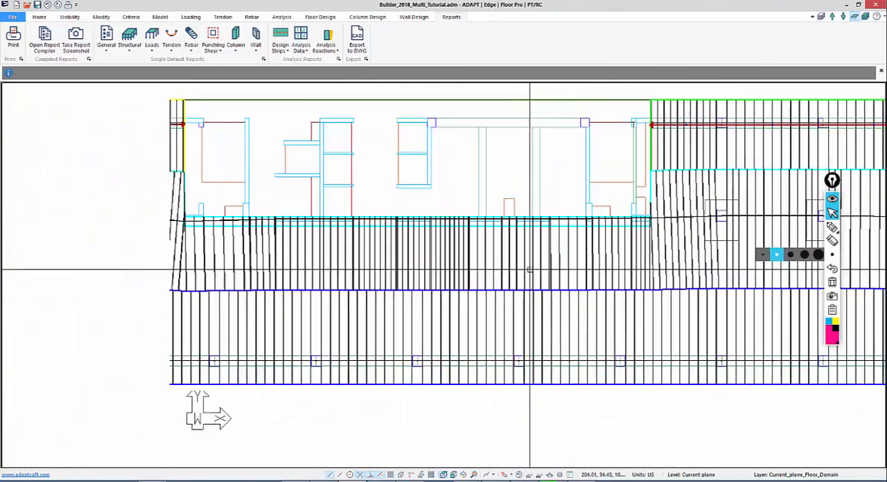
scroll(193, 273, down, 1)
middle_drag(193, 274, 254, 257)
scroll(278, 302, down, 1)
scroll(436, 340, down, 1)
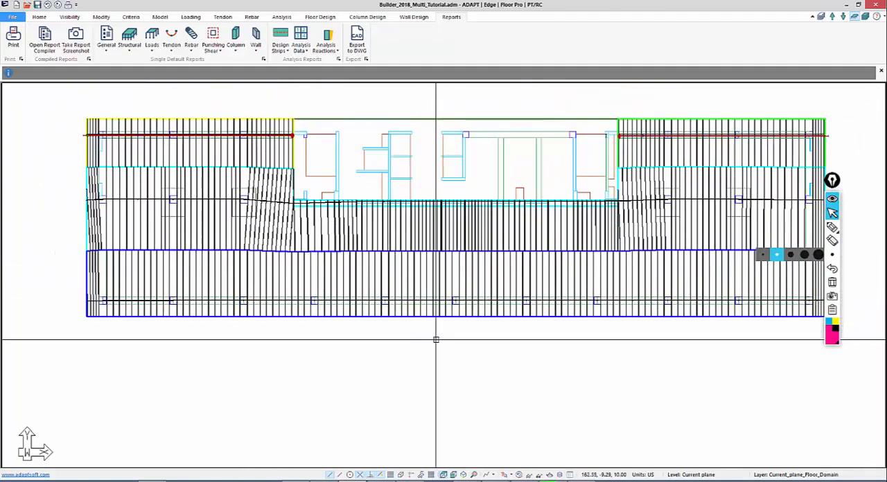
Mark the full-length tendon path and the extra end tendons over the slab's middle strip, and clear the markings
middle_drag(505, 336, 499, 346)
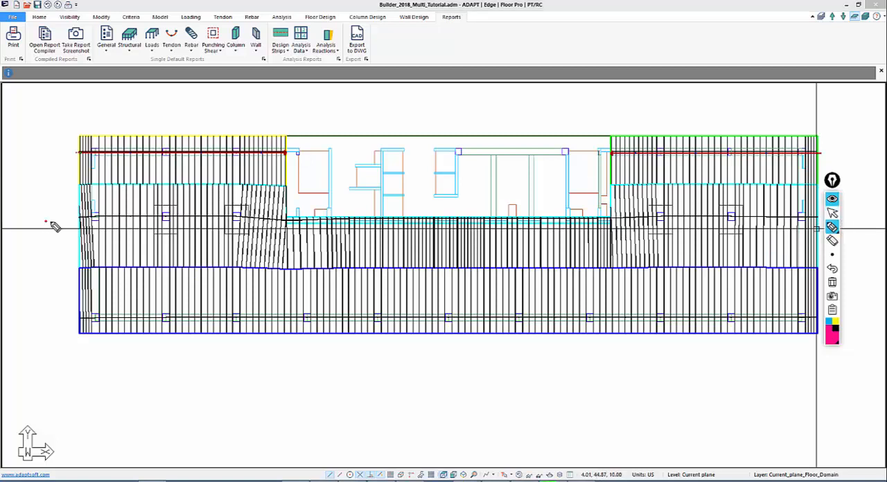
mouse_move(45, 223)
mouse_down()
mouse_move(334, 235)
mouse_move(773, 232)
mouse_move(828, 237)
mouse_move(842, 257)
mouse_up()
drag(70, 204, 49, 244)
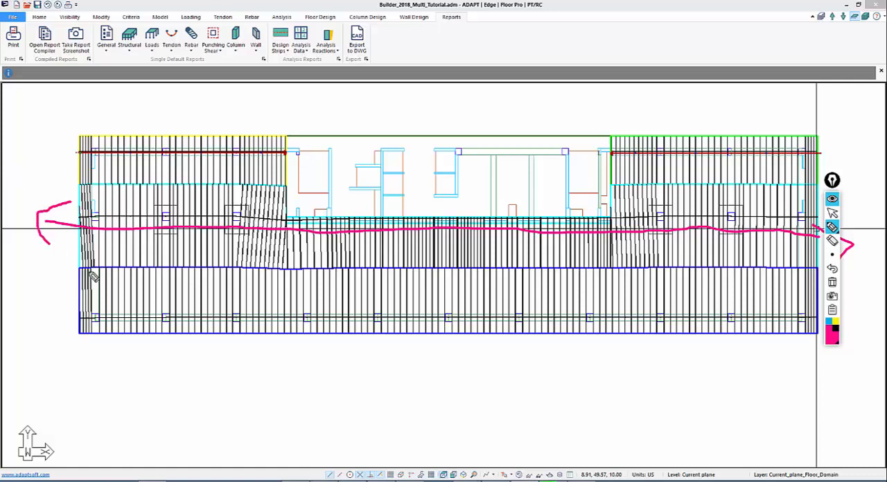
drag(367, 215, 367, 269)
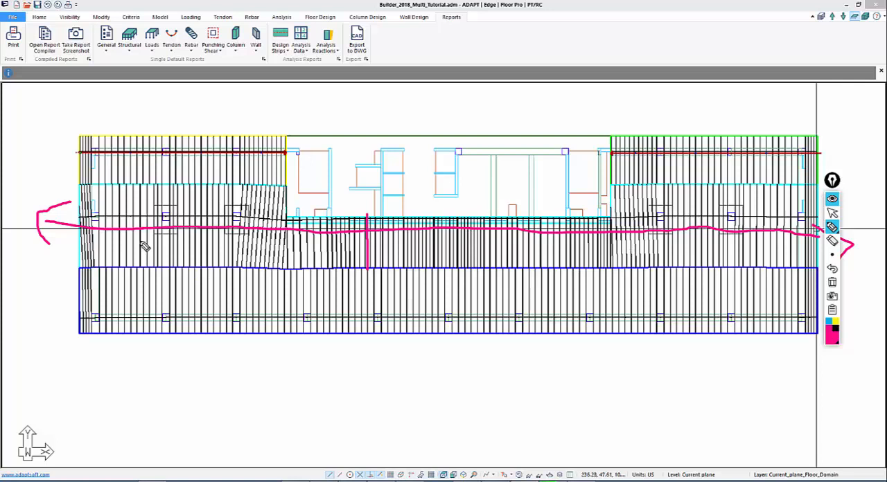
mouse_move(300, 212)
mouse_down()
mouse_move(166, 209)
mouse_move(70, 194)
mouse_up()
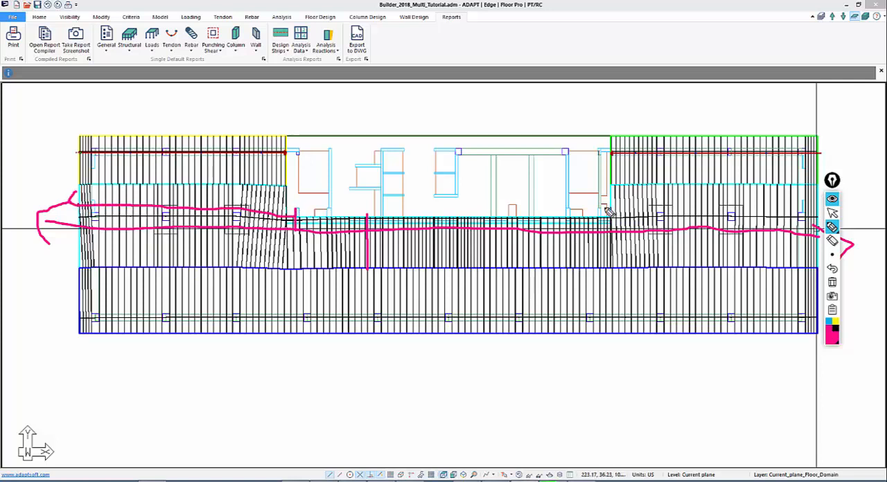
drag(607, 211, 823, 210)
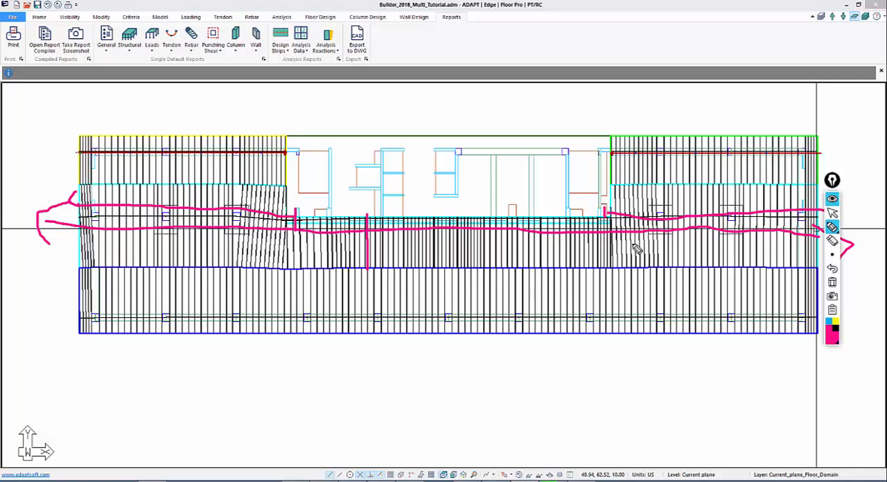
click(832, 282)
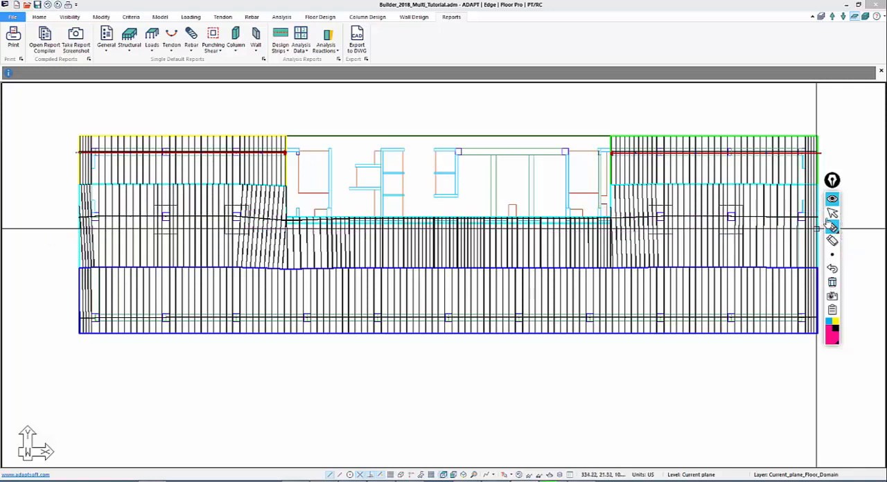
click(833, 212)
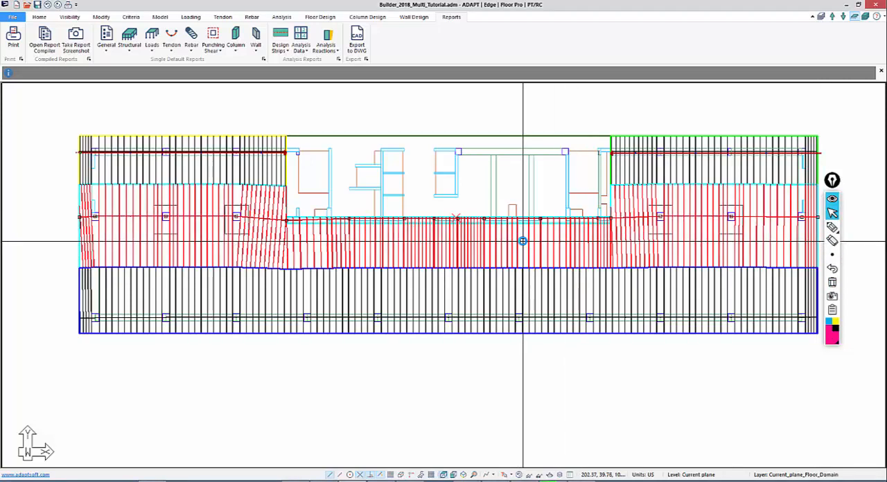
Examine the geometry details of a design section in the central part of the middle support line and close its properties
click(523, 240)
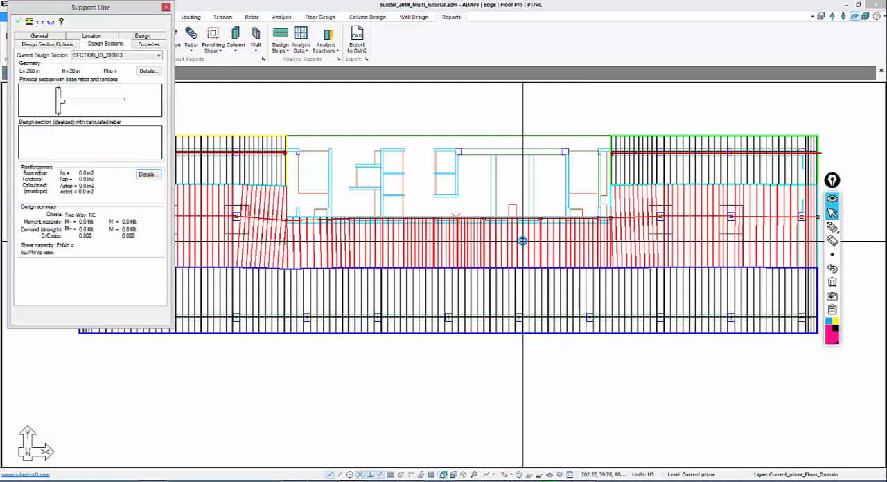
click(147, 71)
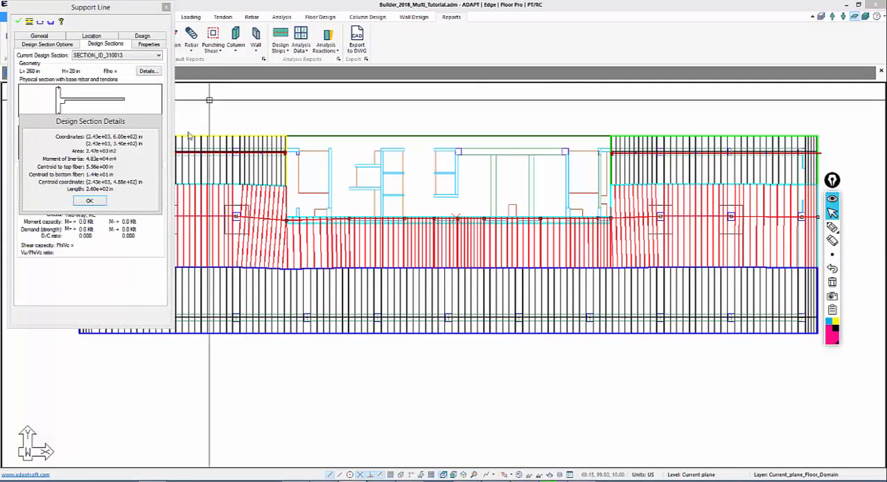
click(86, 201)
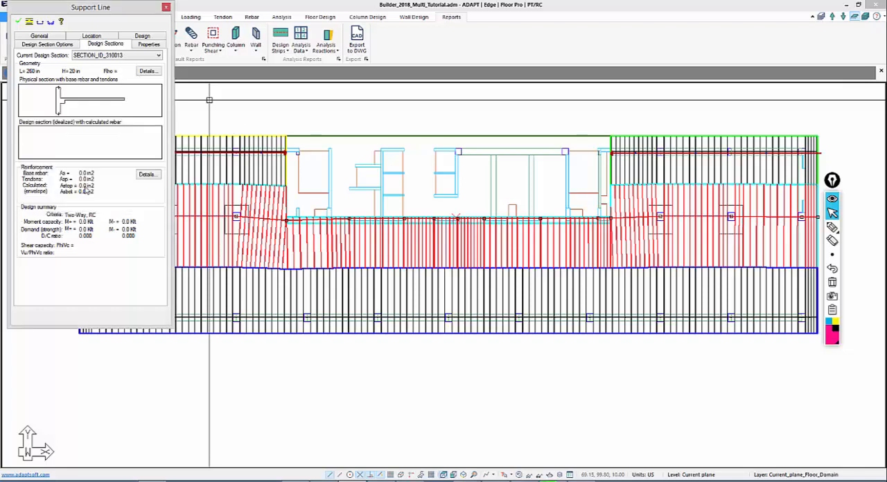
click(166, 7)
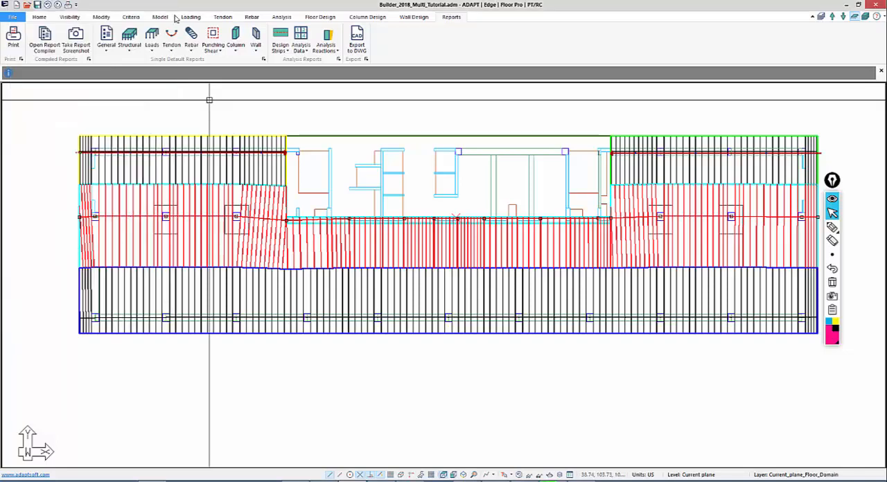
Examine the geometry details of a design section near the left end of the middle strip's narrow part and close its properties
middle_drag(522, 249, 517, 252)
scroll(456, 303, up, 2)
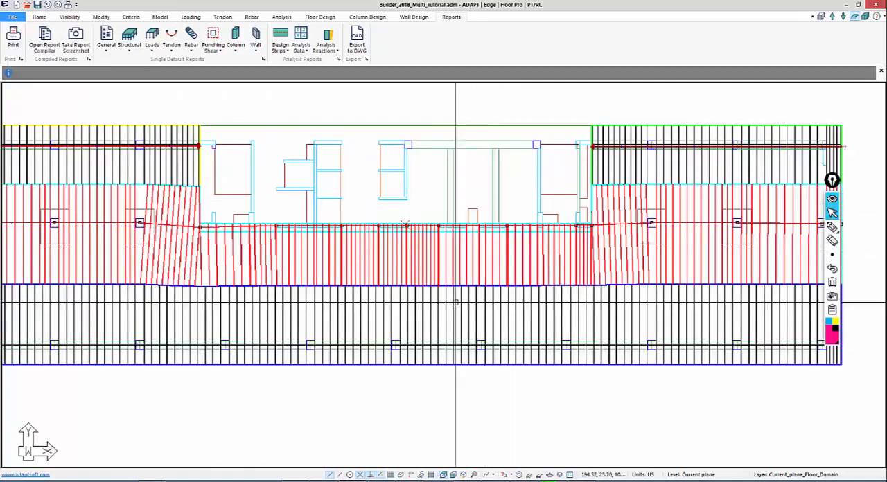
mouse_move(426, 306)
middle_down()
mouse_move(481, 236)
mouse_move(459, 255)
middle_up()
scroll(410, 212, up, 2)
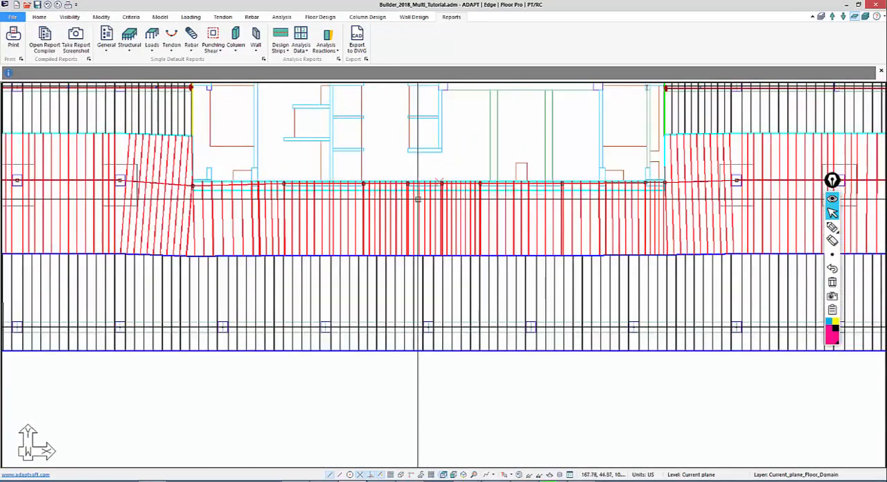
middle_drag(417, 200, 402, 234)
scroll(404, 234, up, 2)
middle_drag(370, 272, 475, 207)
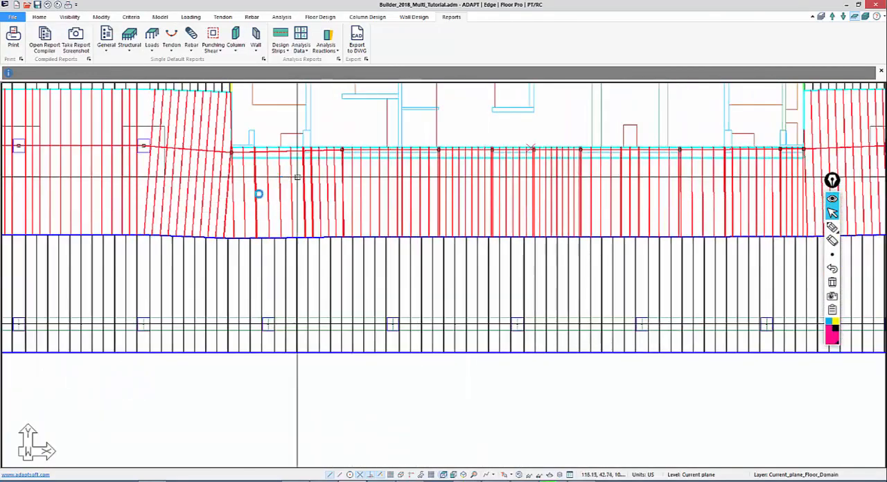
middle_drag(298, 177, 328, 215)
scroll(329, 215, up, 2)
scroll(330, 231, up, 2)
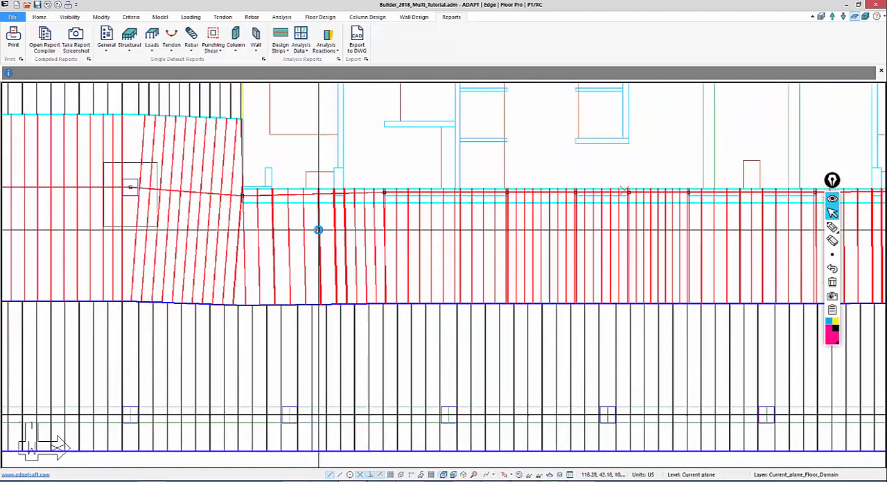
double_click(319, 230)
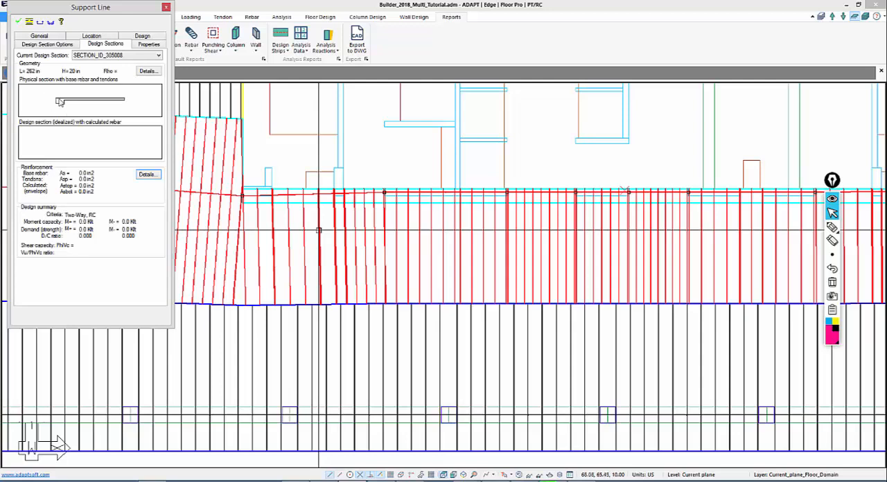
click(142, 71)
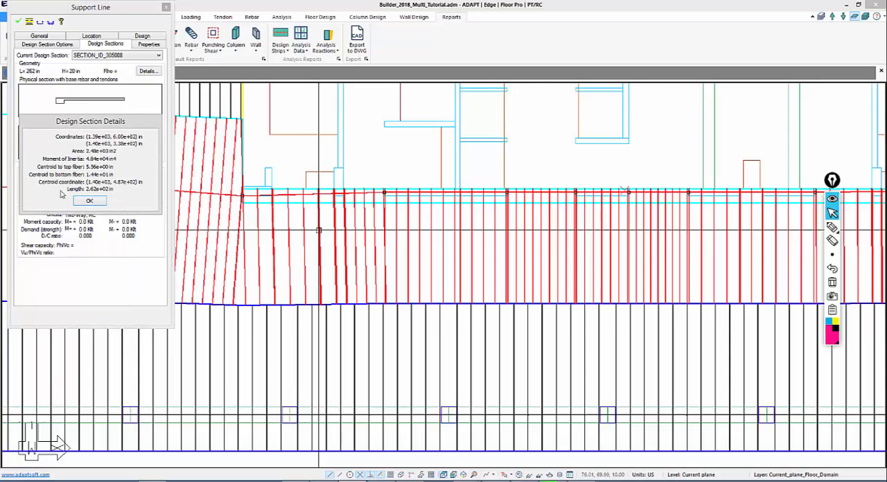
click(79, 201)
click(165, 7)
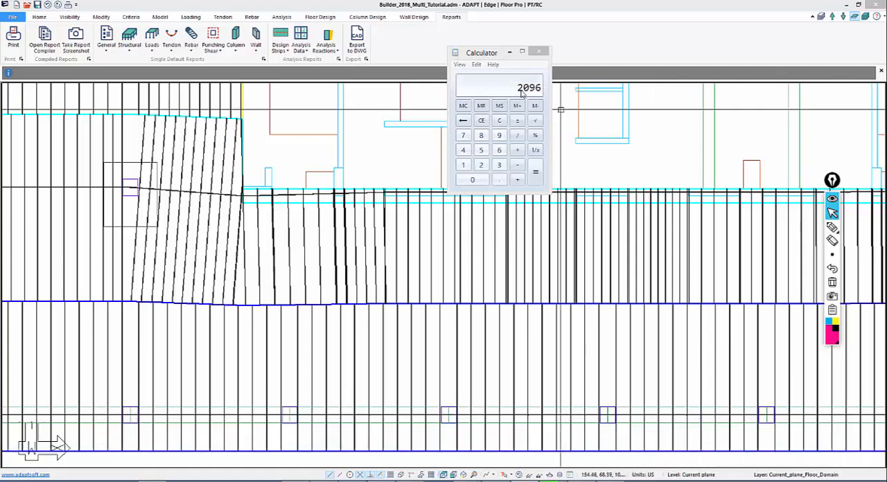
In Calculator, multiply the narrow section's area of 2096 by 150
click(518, 150)
click(463, 165)
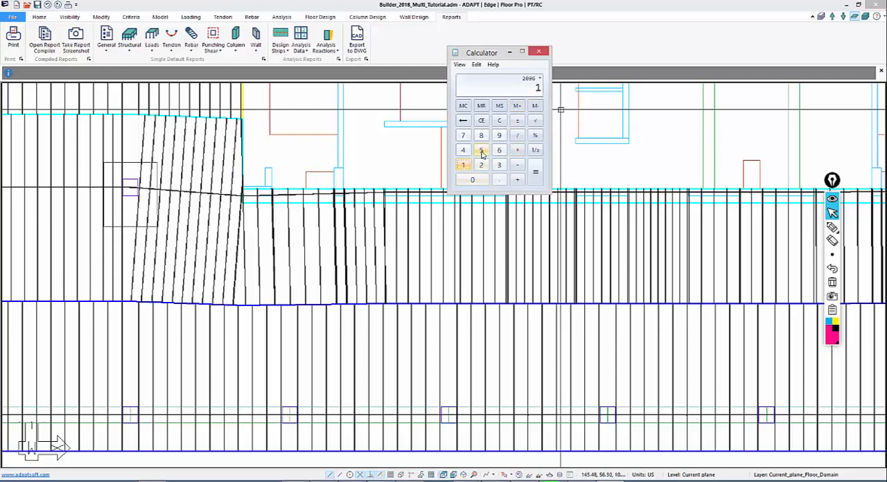
click(481, 151)
click(475, 179)
click(535, 173)
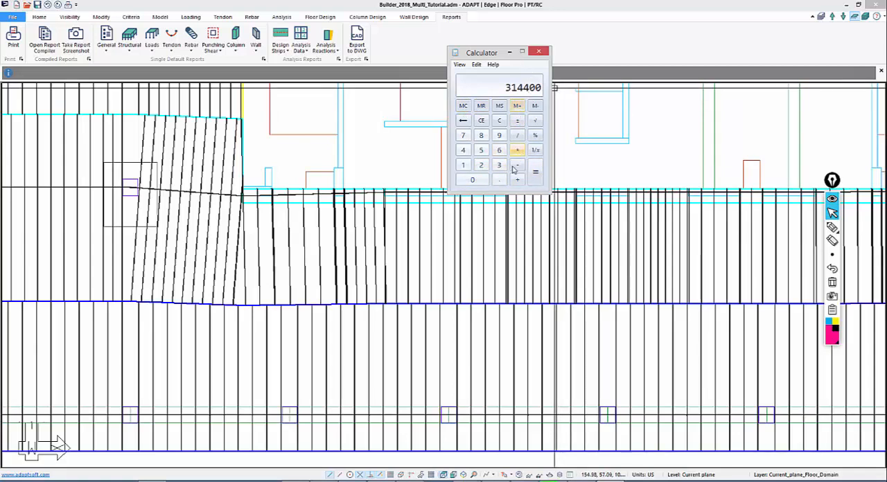
Clear the calculator and divide 315 by 27 for the narrow section's strand count
click(499, 121)
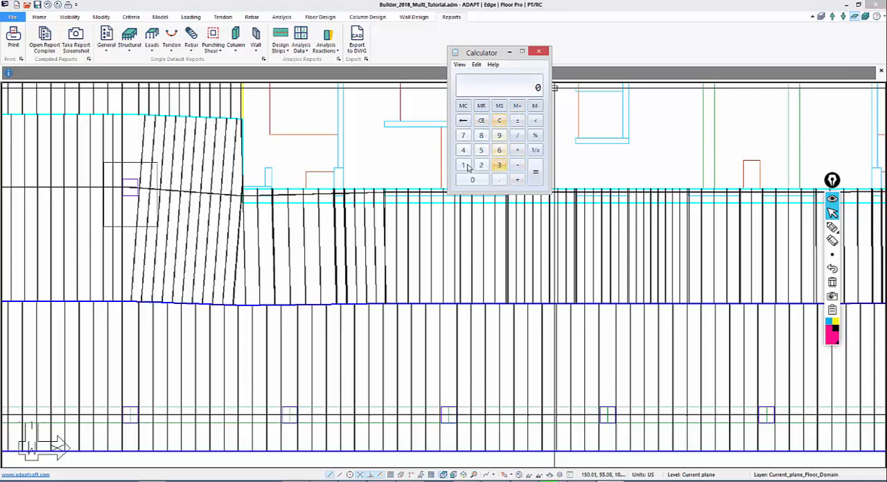
text(315 / )
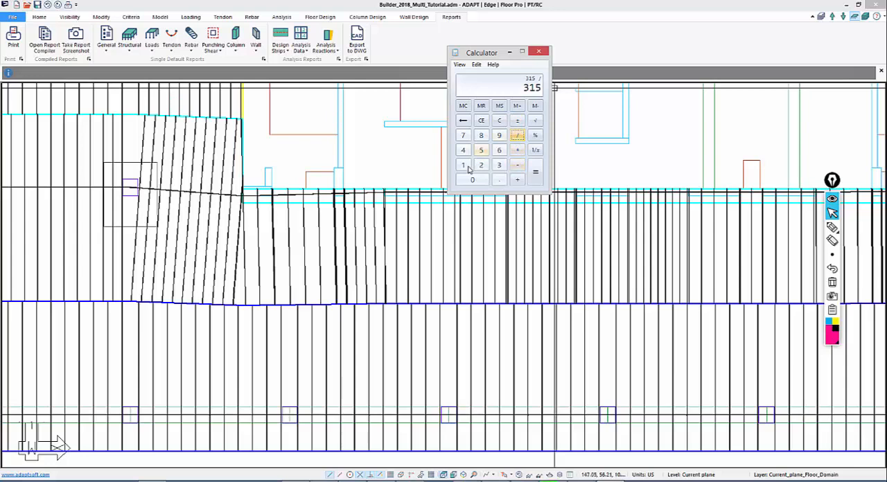
text(27)
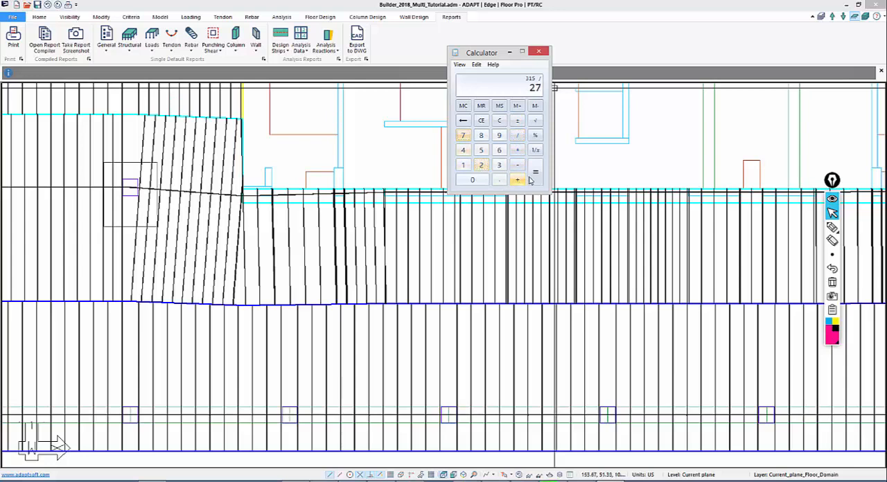
click(532, 177)
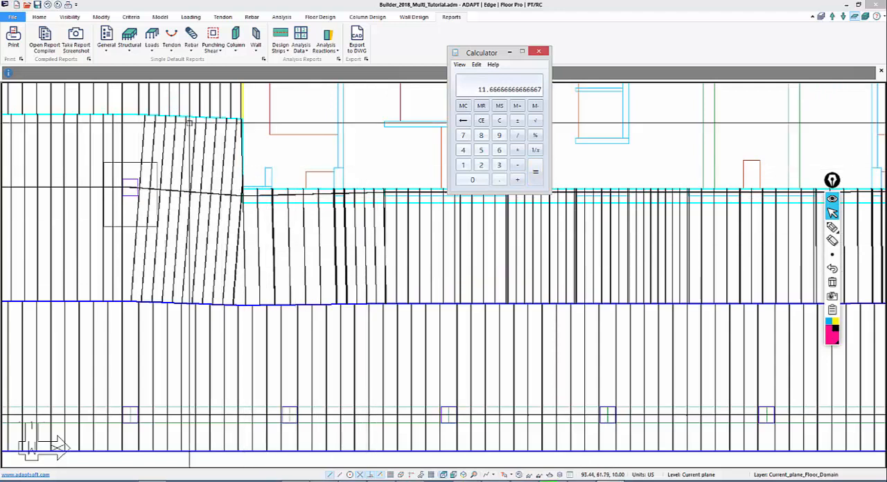
Examine the length and depth of a design section in the middle strip's wide left part and close its properties
click(90, 159)
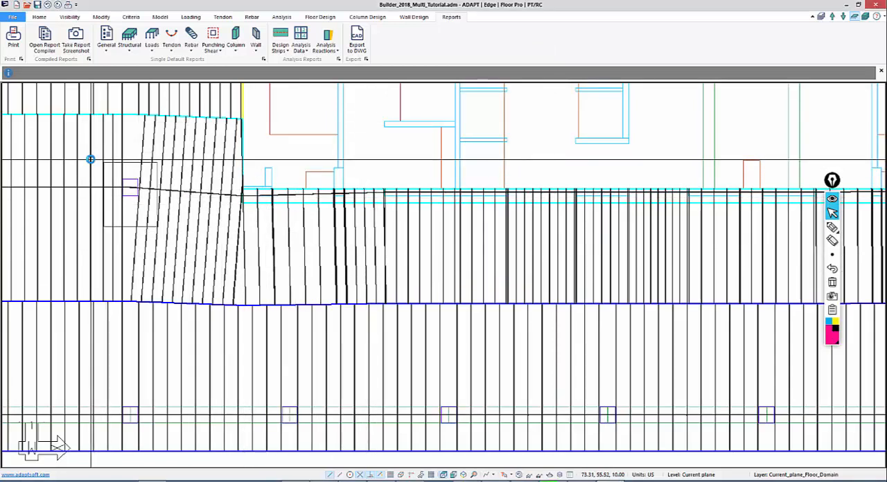
double_click(90, 160)
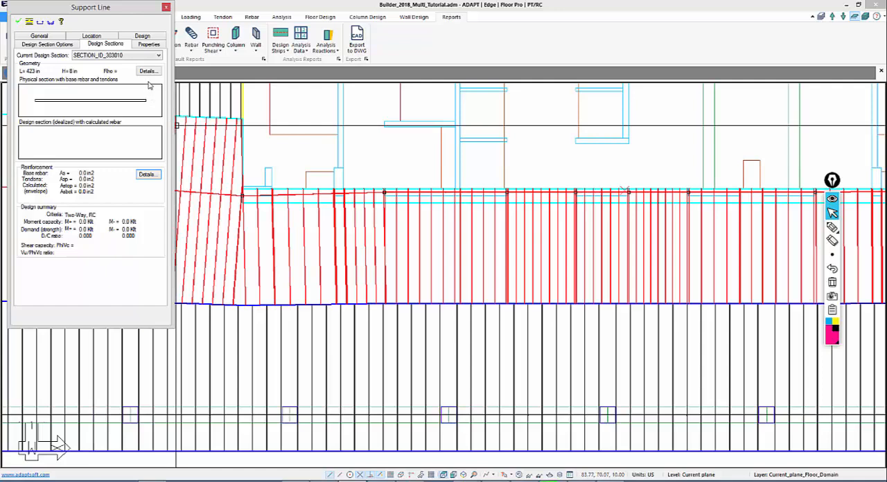
click(165, 7)
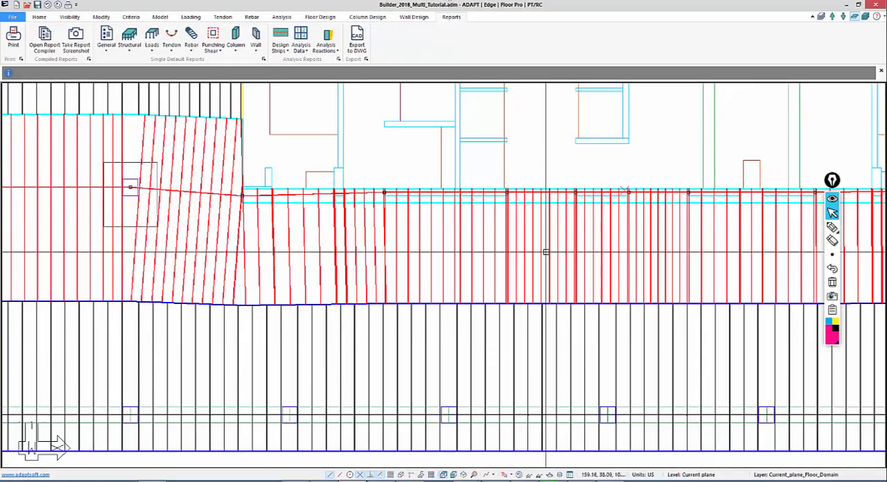
Switch to Calculator and multiply 428 by 8 and the product by 150 for the wide section
key(alt+Tab)
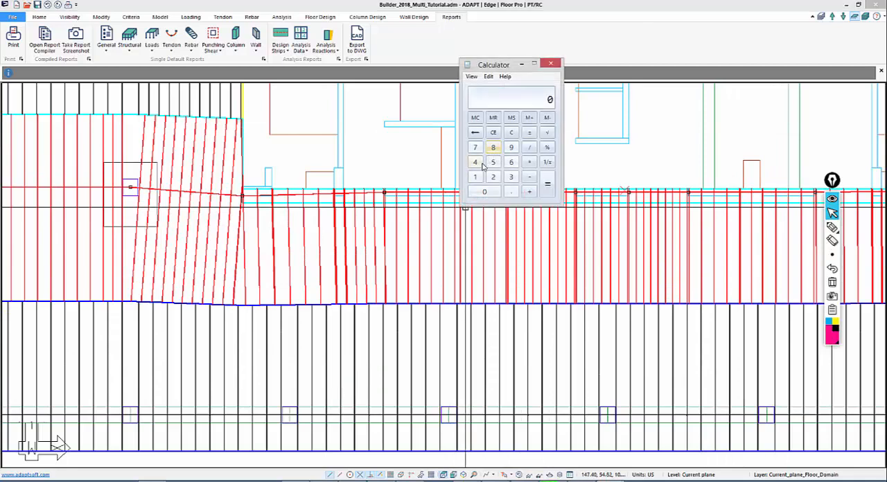
click(475, 162)
click(493, 177)
click(493, 147)
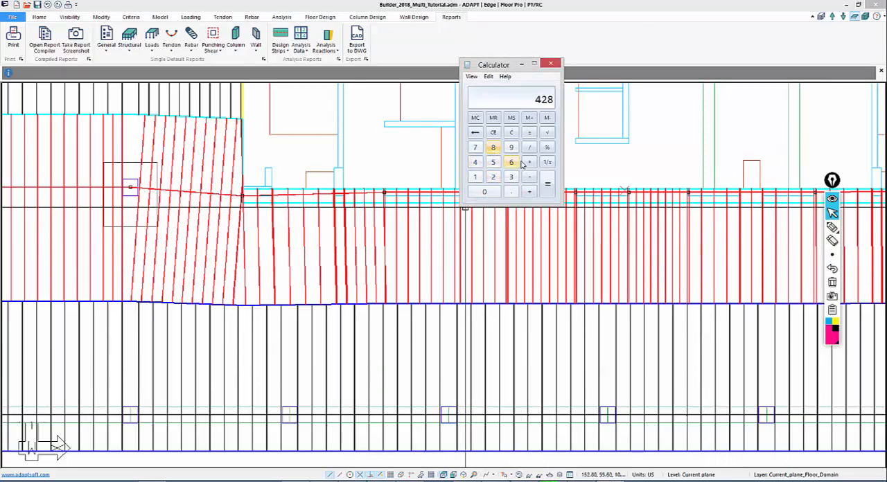
click(529, 162)
click(494, 148)
click(547, 186)
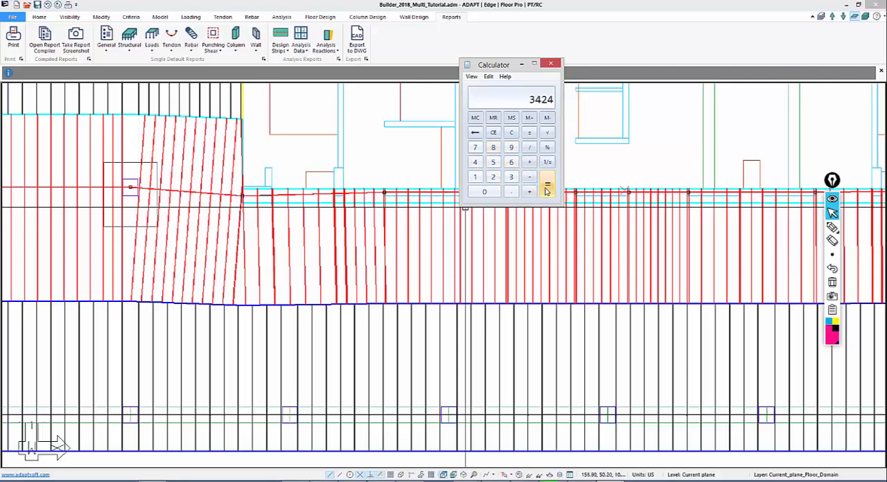
click(529, 148)
click(475, 177)
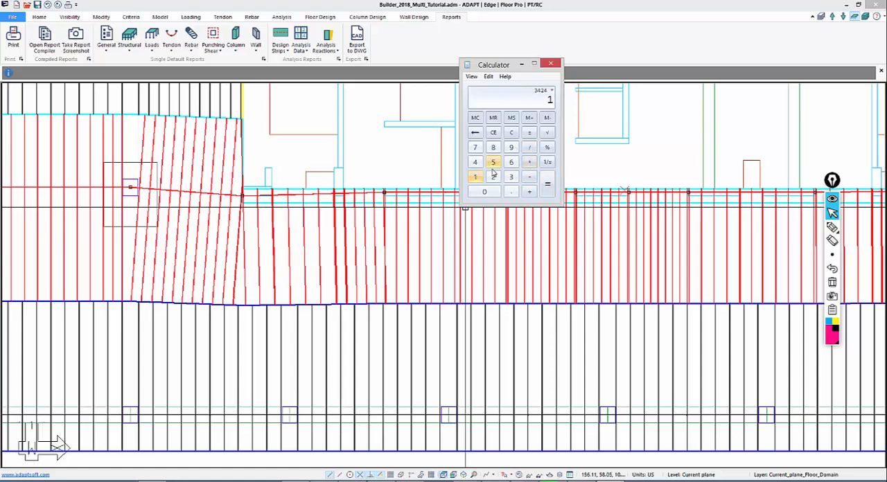
click(493, 162)
click(495, 192)
click(547, 185)
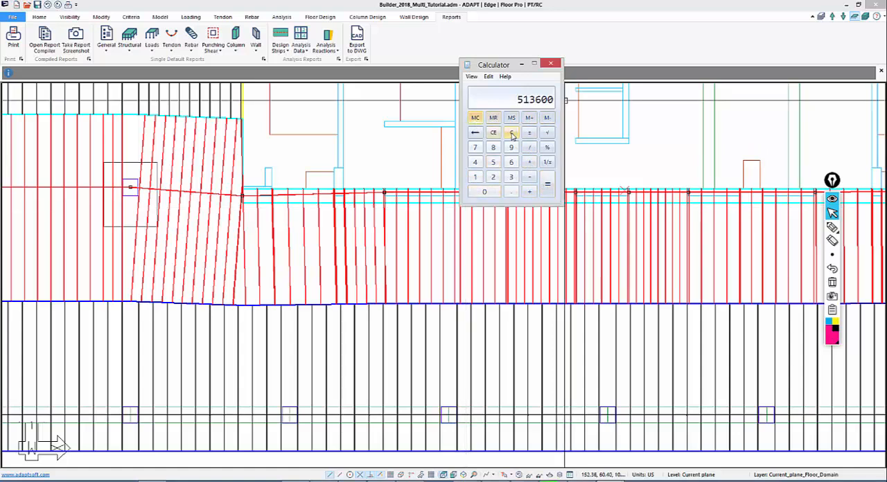
Clear the calculator and divide 514 by 27 for the wide section's strand count
click(511, 133)
click(493, 163)
click(475, 163)
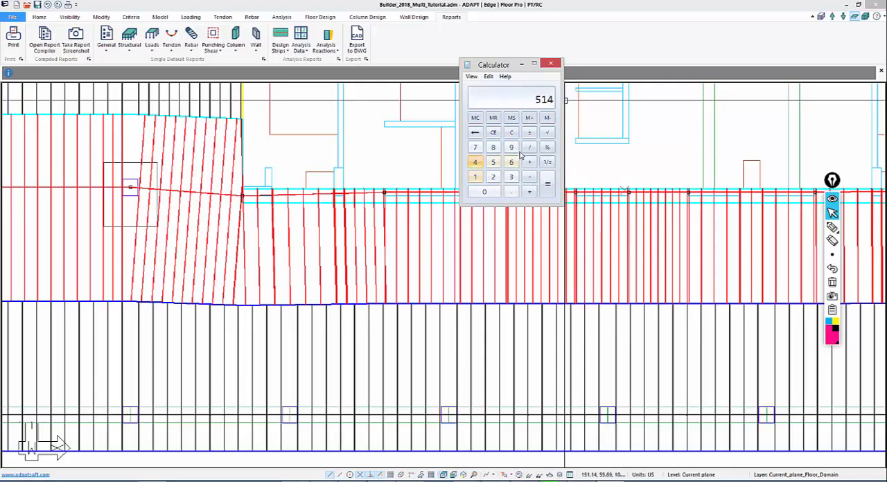
click(529, 147)
click(492, 177)
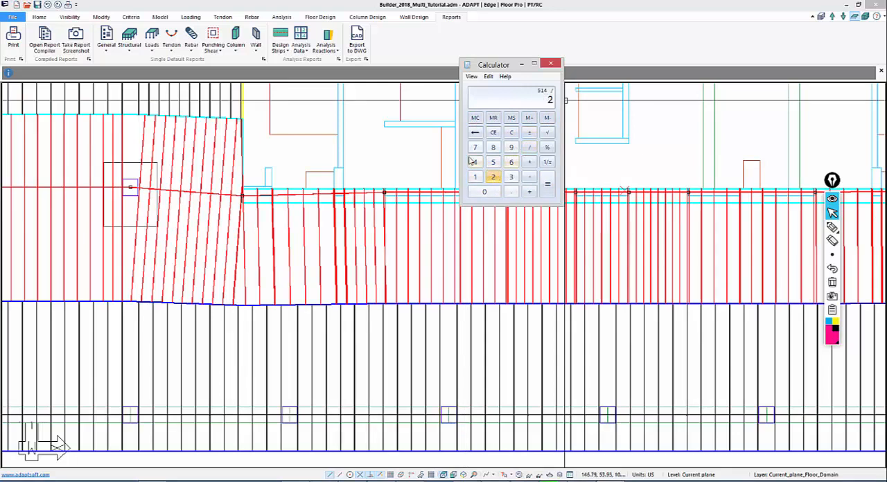
click(474, 147)
click(547, 186)
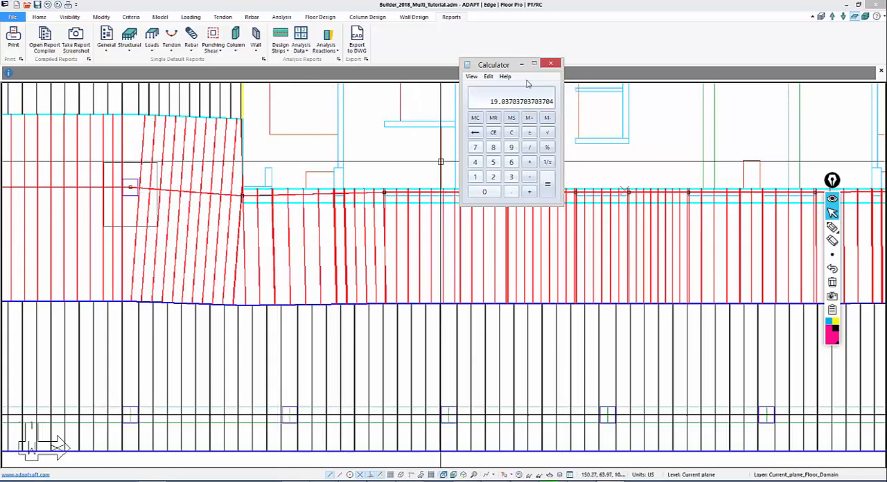
Close Calculator and start a new tendon at the slab's left edge, just below the middle support line
click(550, 64)
middle_drag(312, 154, 289, 153)
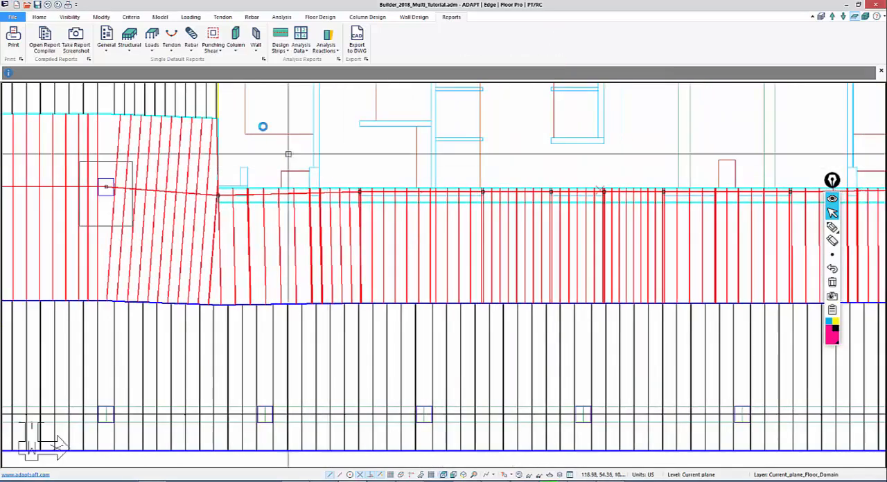
scroll(263, 133, down, 5)
scroll(285, 298, down, 2)
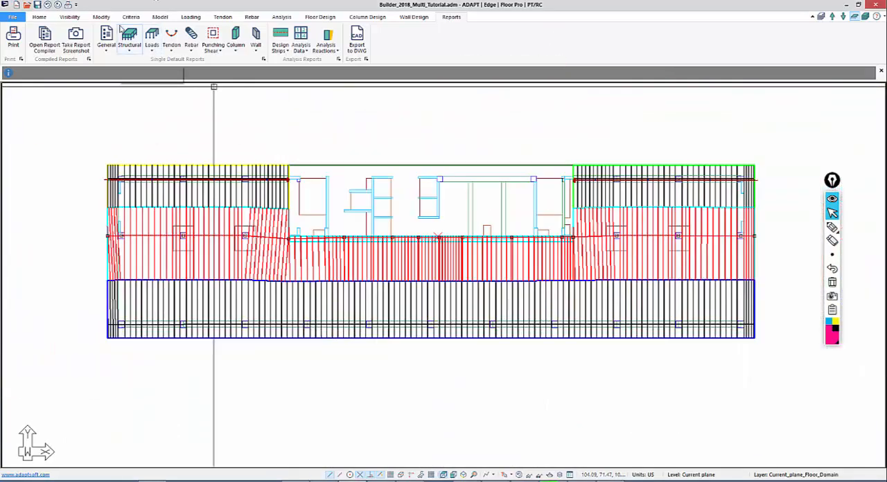
click(222, 17)
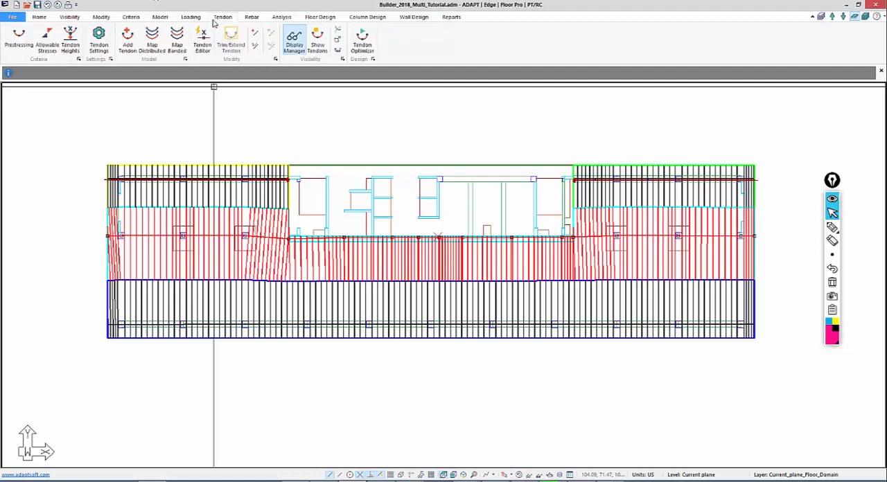
click(128, 42)
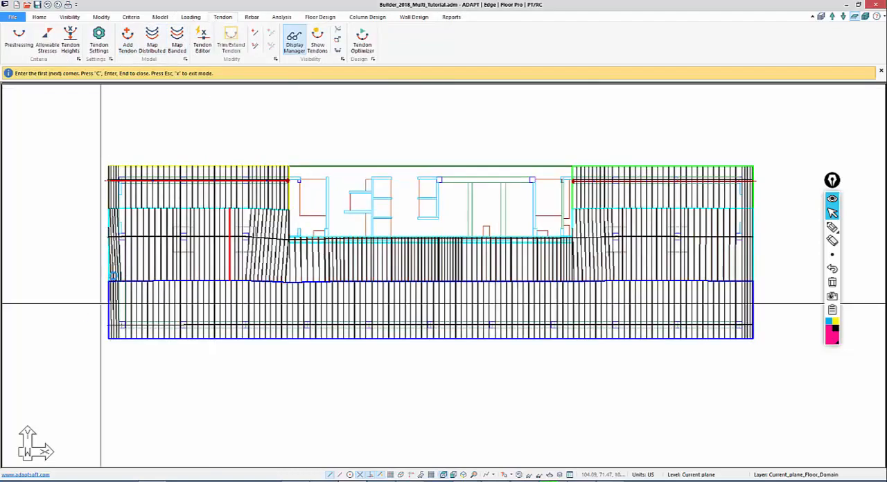
scroll(123, 273, up, 4)
scroll(194, 229, up, 4)
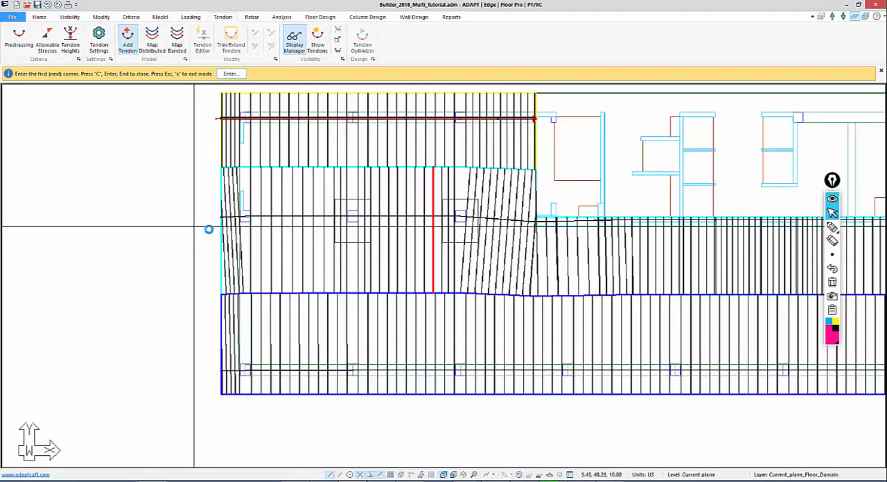
scroll(256, 249, up, 2)
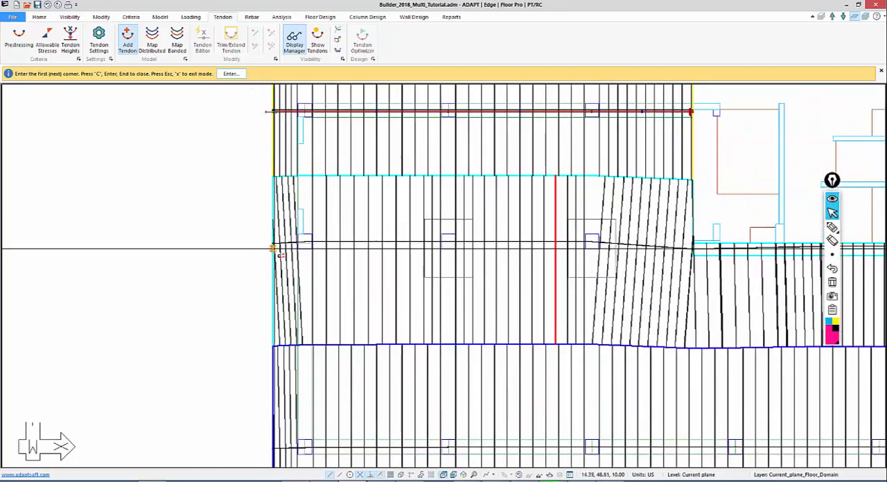
click(277, 245)
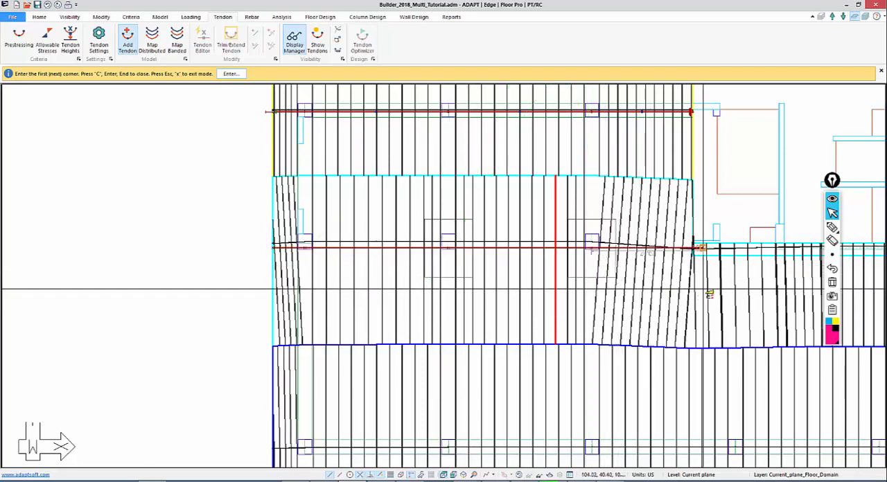
Continue the tendon through the left-hand columns and down to the left end of the beam's lower edge below the core opening
middle_drag(704, 296, 374, 212)
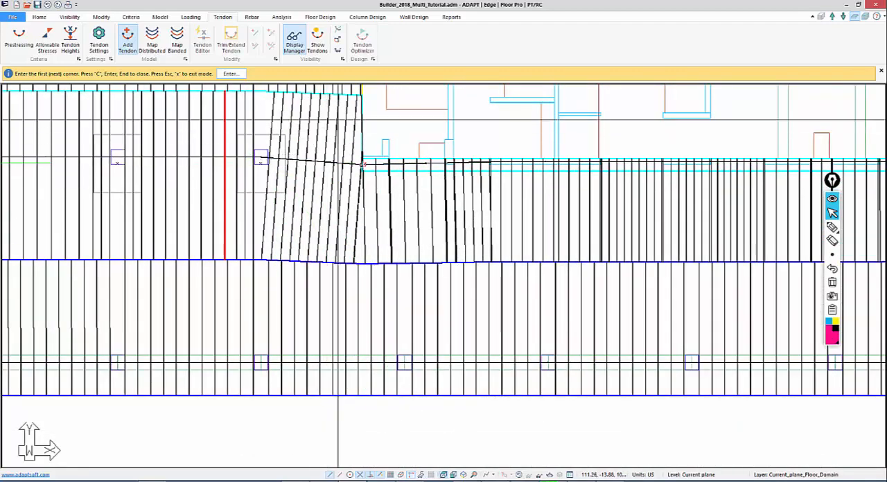
scroll(361, 164, up, 2)
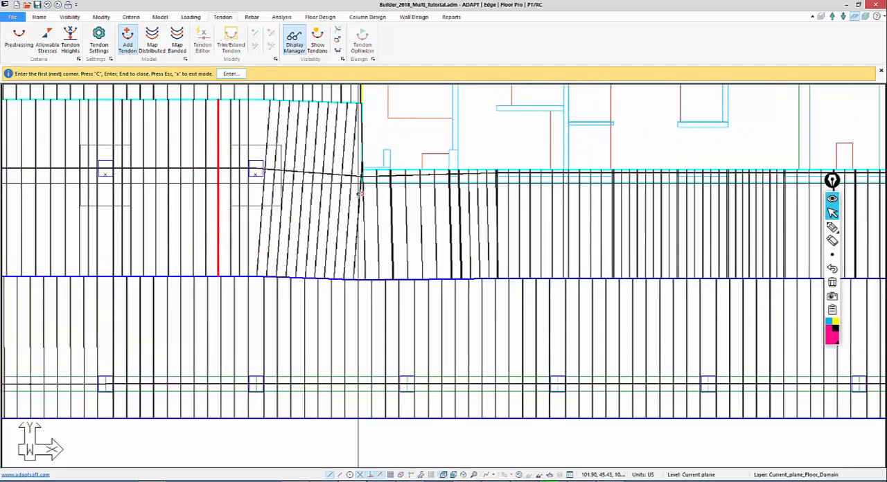
scroll(383, 254, up, 1)
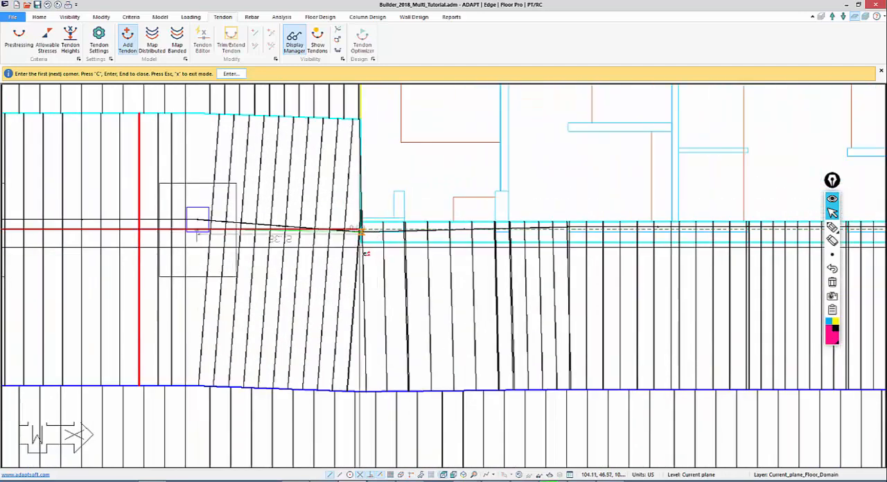
scroll(361, 255, up, 1)
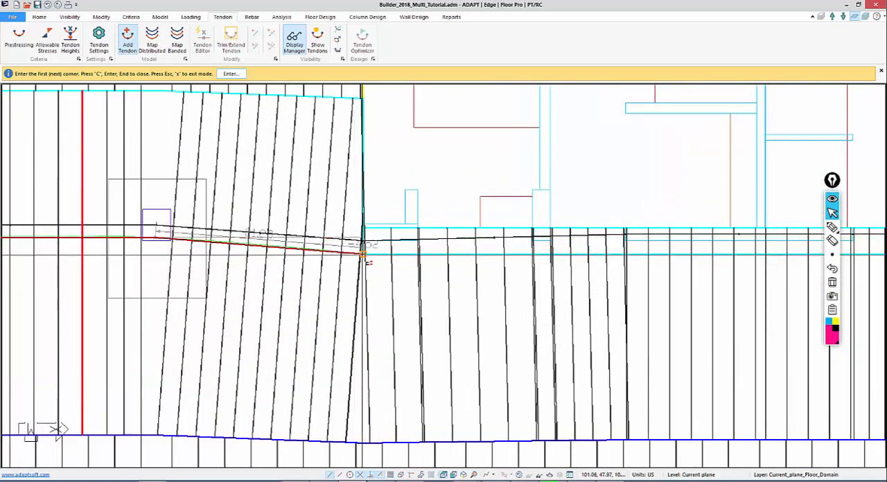
scroll(361, 255, down, 3)
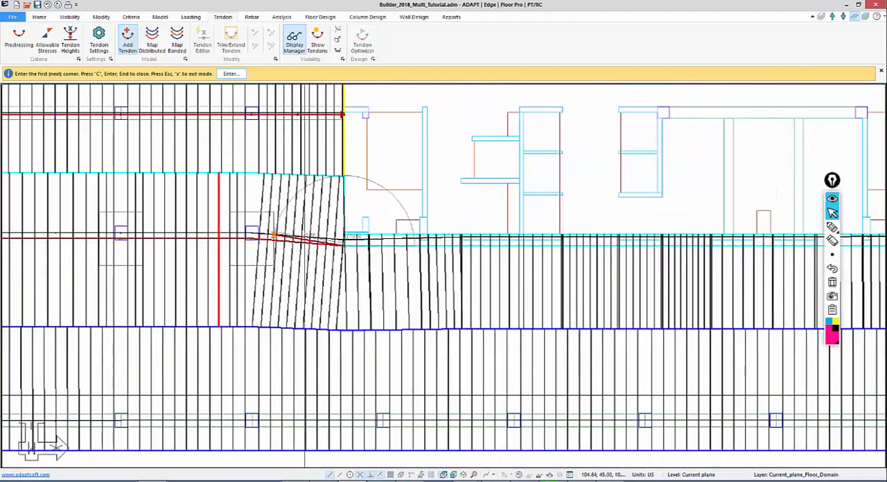
scroll(343, 244, down, 1)
Run the tendon orthogonally along the beam's lower edge to its right end, and on to the first column beyond it
click(410, 477)
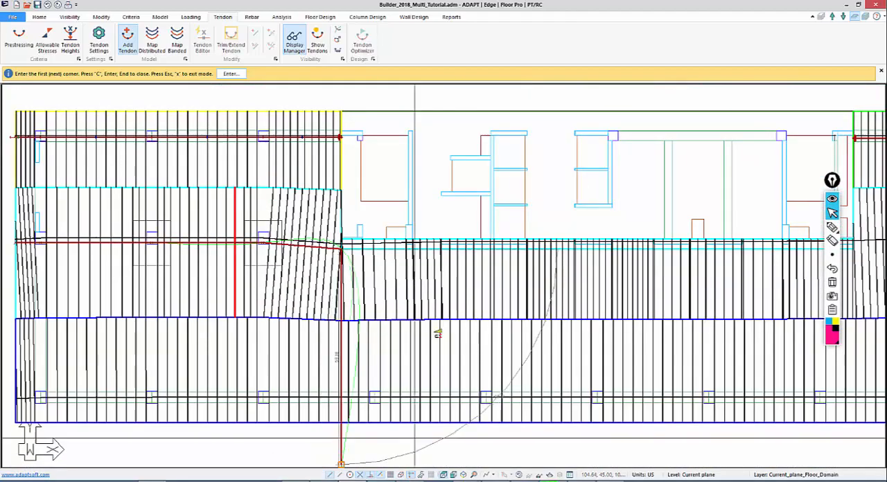
middle_drag(465, 215, 176, 186)
scroll(176, 187, down, 1)
scroll(278, 235, down, 2)
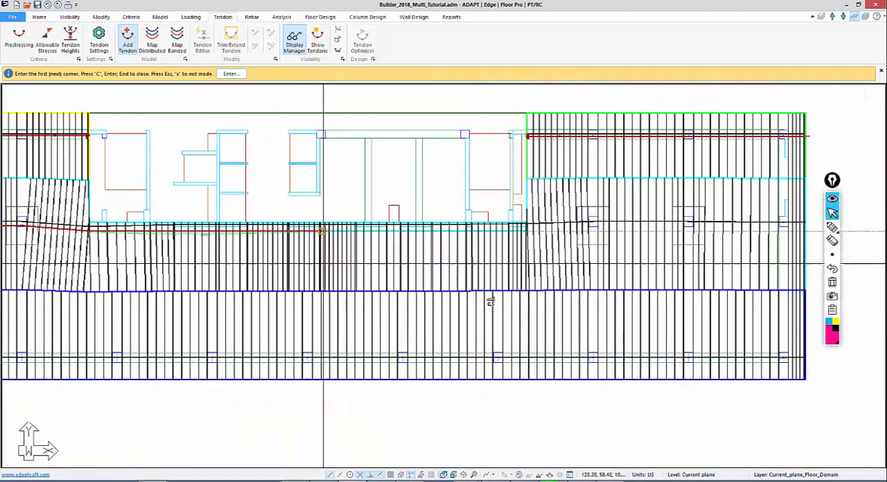
scroll(516, 255, up, 3)
scroll(485, 256, up, 2)
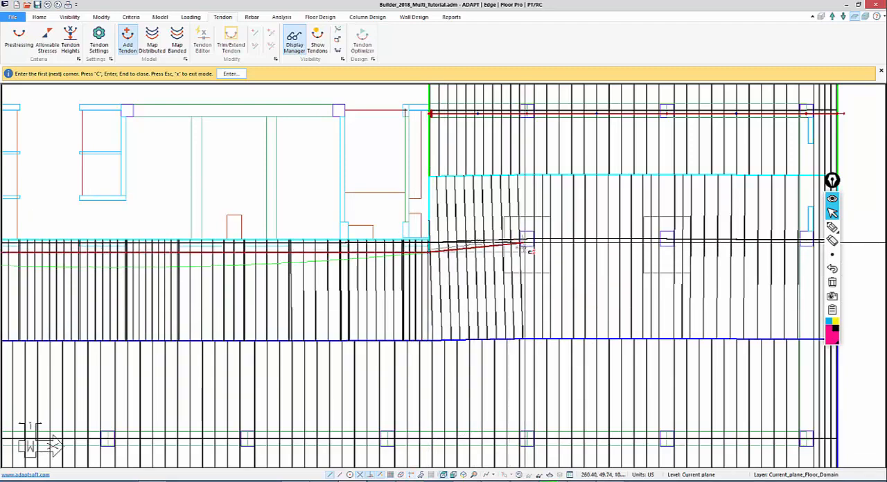
scroll(527, 246, up, 1)
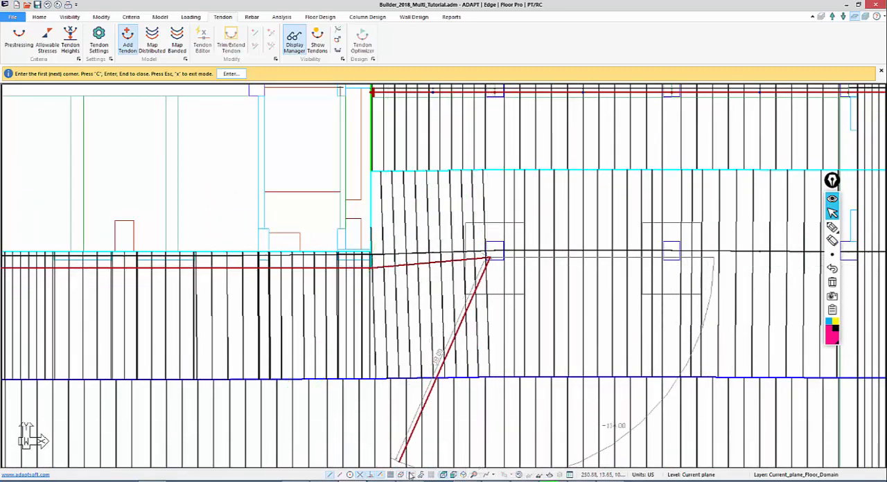
Extend the tendon straight through the last two columns to the slab's right edge and finish it
middle_drag(491, 364, 307, 292)
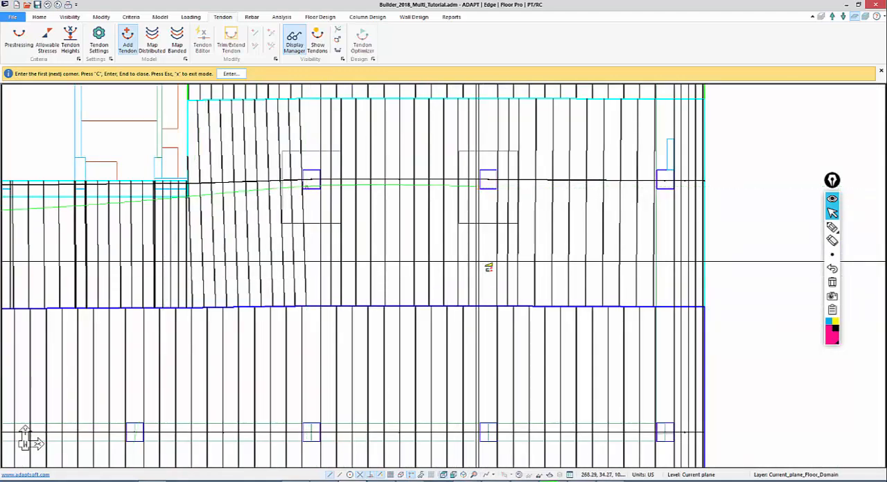
click(494, 271)
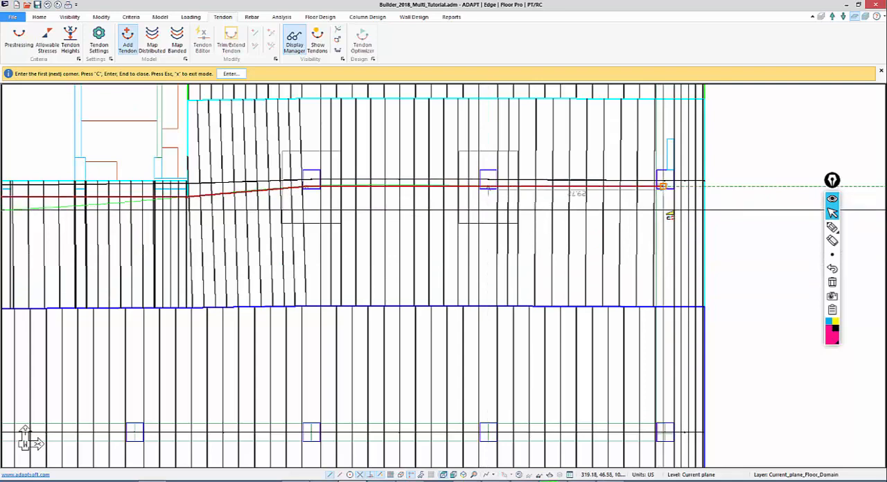
click(664, 185)
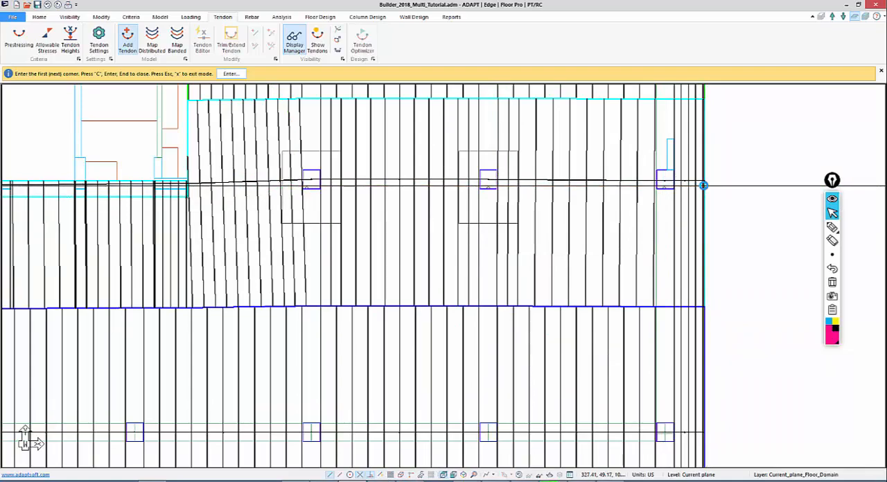
click(708, 186)
middle_drag(565, 231, 767, 284)
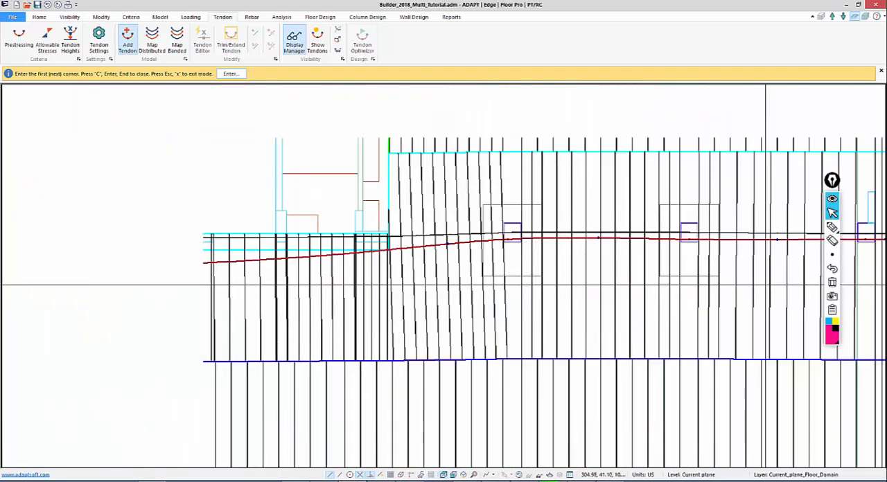
scroll(736, 206, down, 1)
middle_drag(403, 288, 731, 215)
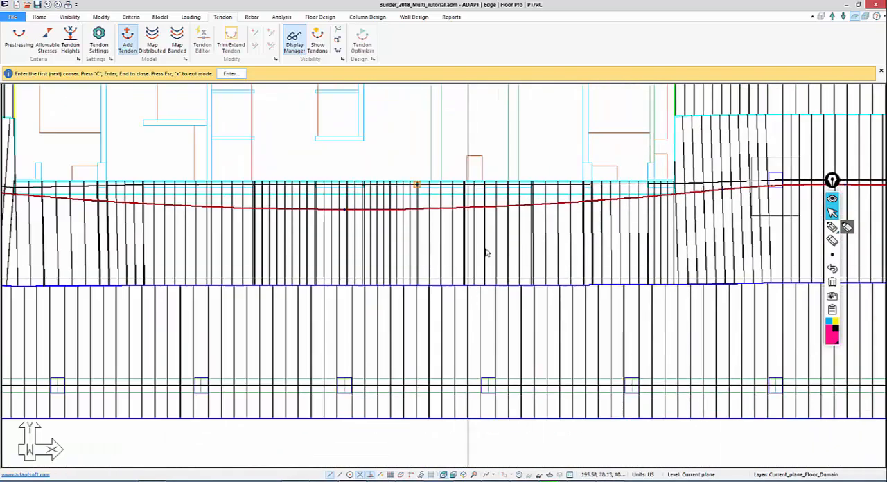
middle_drag(467, 275, 483, 245)
scroll(367, 277, down, 1)
scroll(461, 239, down, 1)
middle_drag(614, 289, 573, 312)
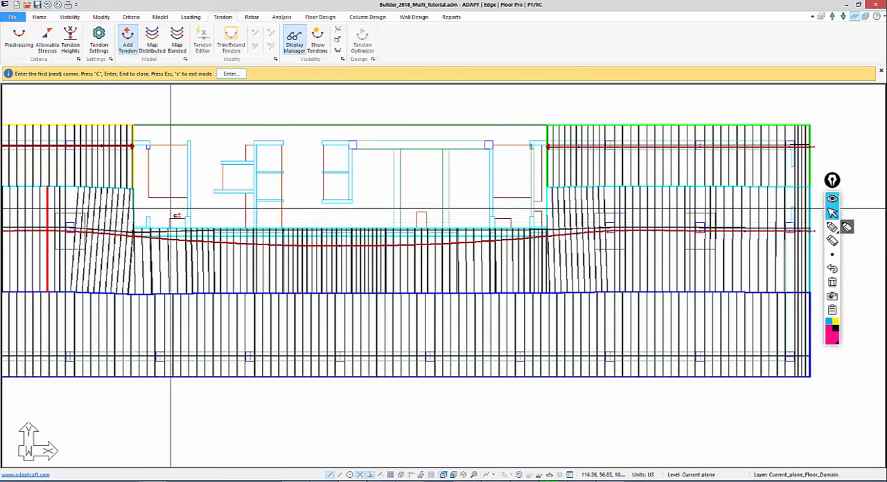
key(Escape)
Examine the swerve point commands available for the new tendon without applying any
scroll(181, 214, up, 1)
middle_drag(182, 214, 279, 224)
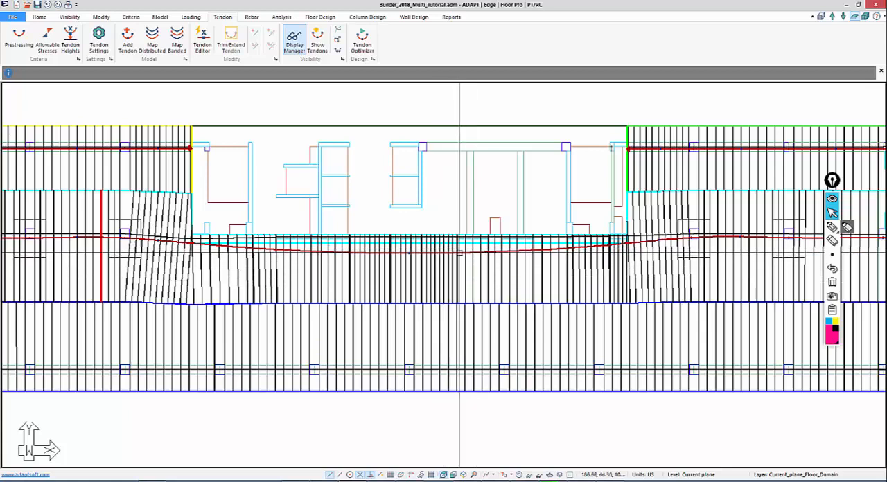
click(461, 253)
right_click(460, 254)
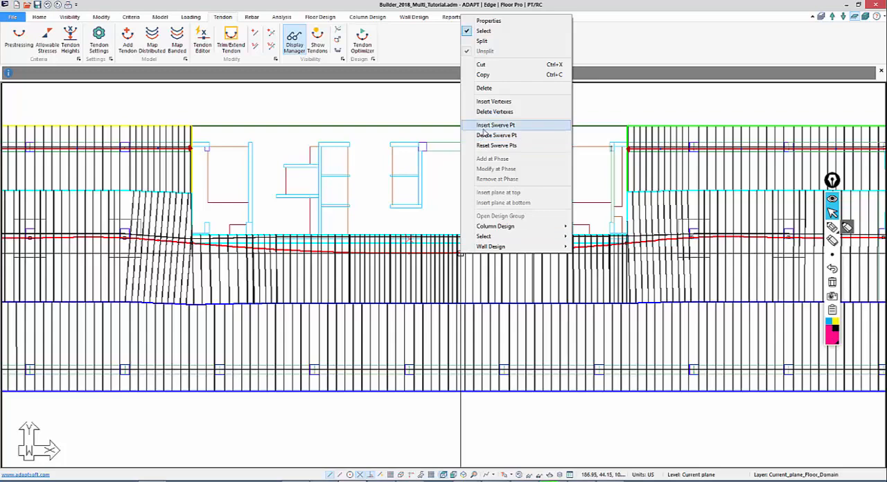
click(450, 190)
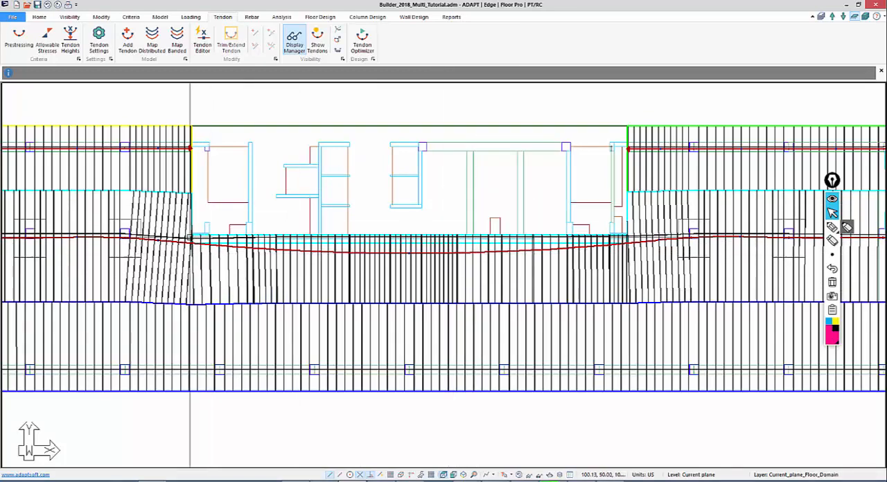
Turn off modelling tendons as splines in the tendon settings and apply the change
click(98, 40)
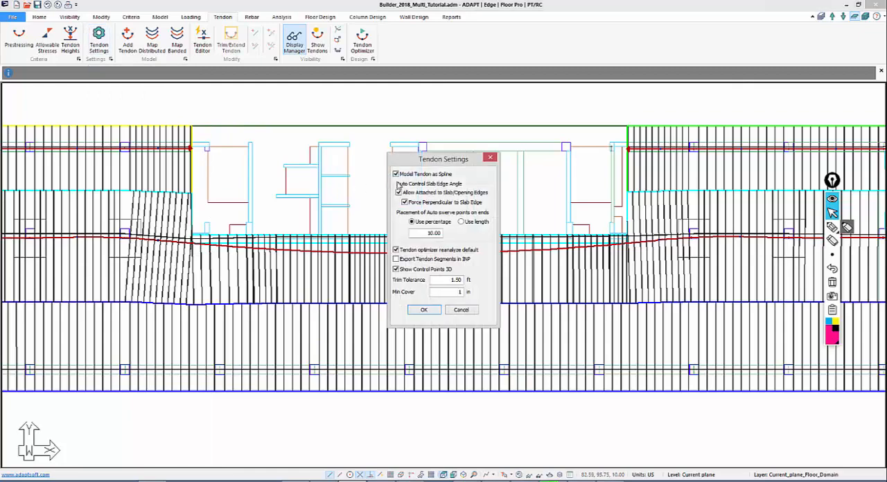
click(396, 174)
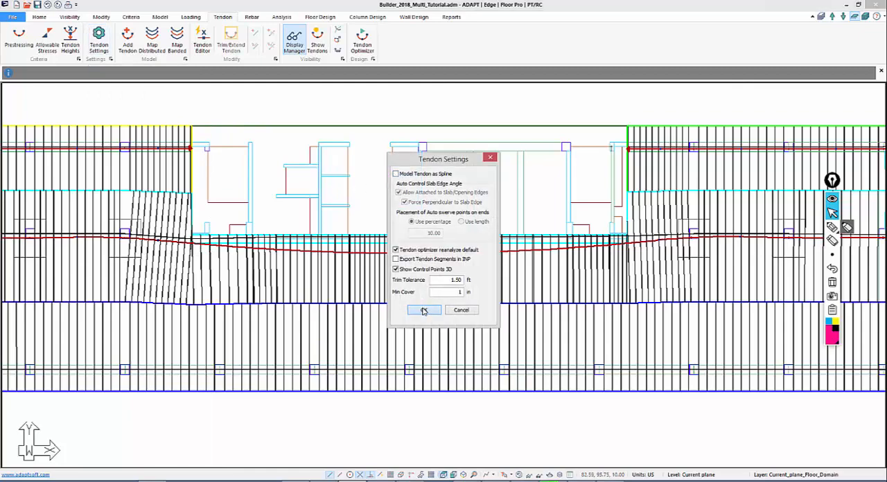
click(424, 310)
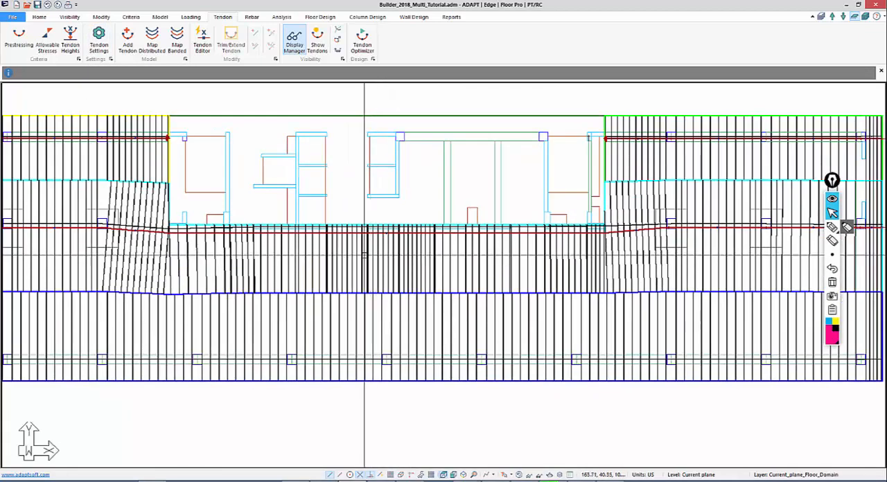
In the new middle tendon's properties, set the first end's stressing to Live and the number of strands to 12
scroll(366, 236, down, 3)
scroll(163, 280, up, 3)
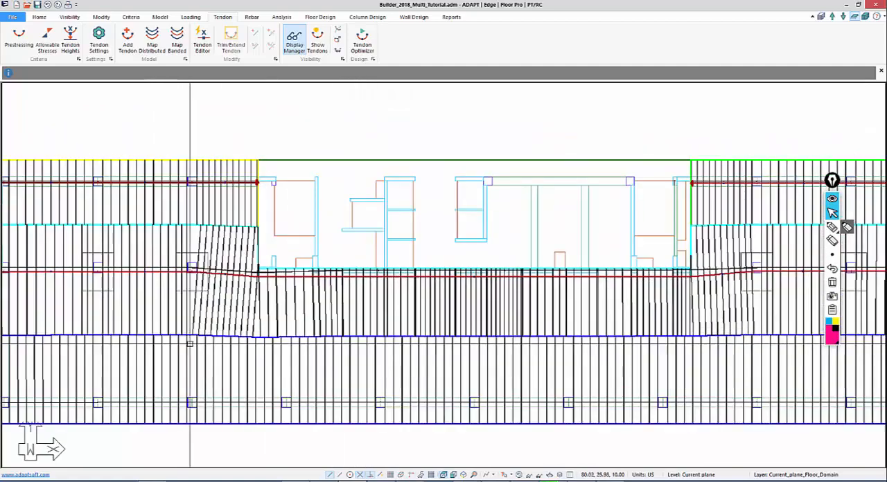
scroll(190, 343, down, 1)
scroll(208, 308, up, 4)
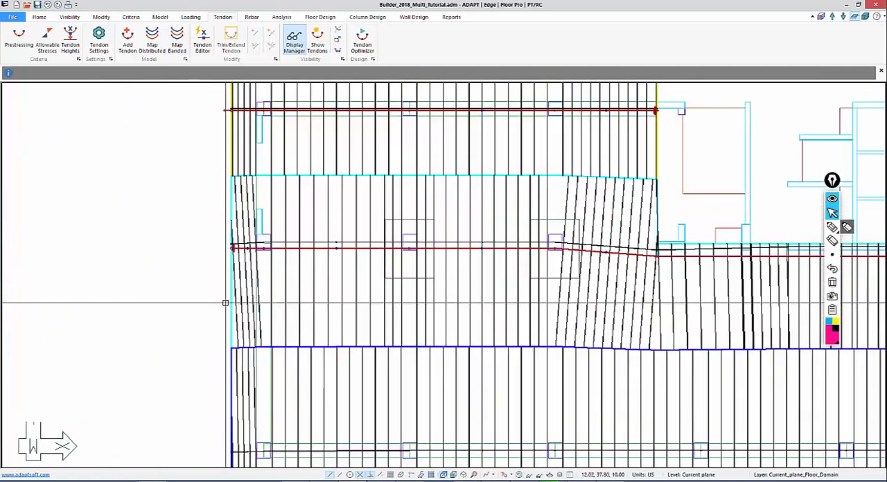
scroll(263, 248, up, 1)
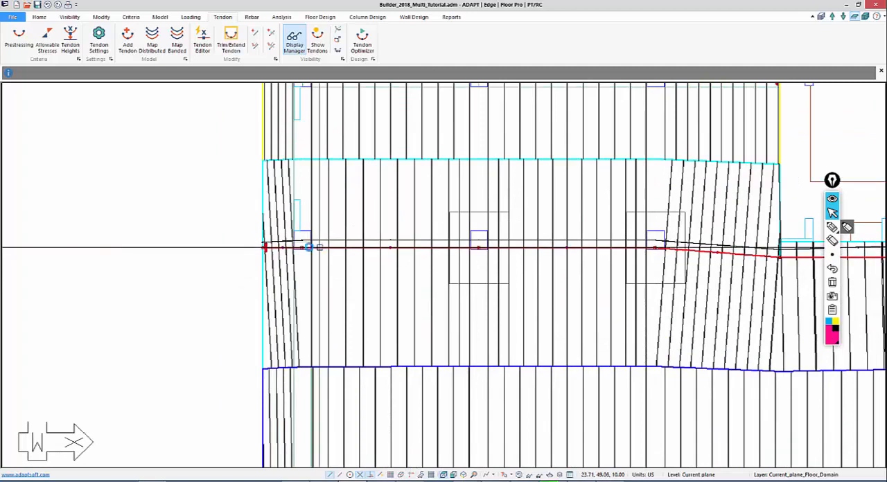
double_click(309, 248)
drag(176, 9, 505, 78)
click(380, 104)
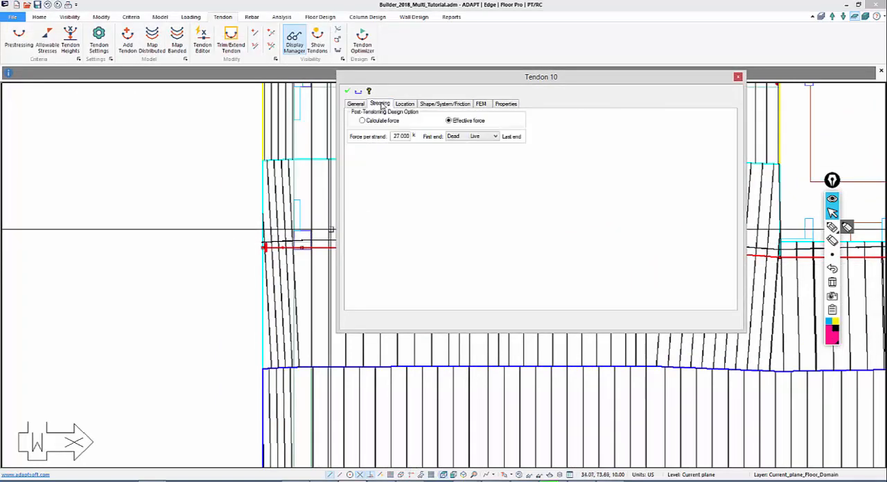
click(455, 138)
click(461, 145)
click(349, 92)
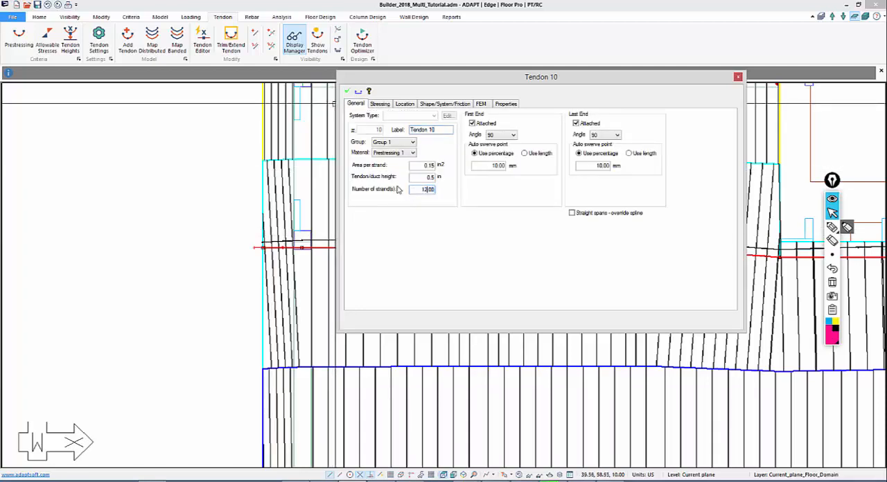
In the middle tendon's shape settings, change span 5 from a reversed parabola to a straight profile
click(422, 104)
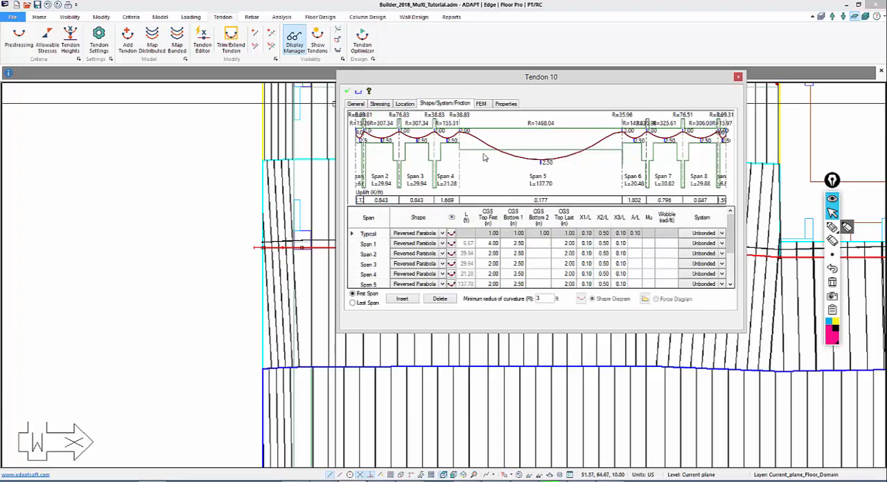
click(443, 274)
click(444, 275)
click(443, 286)
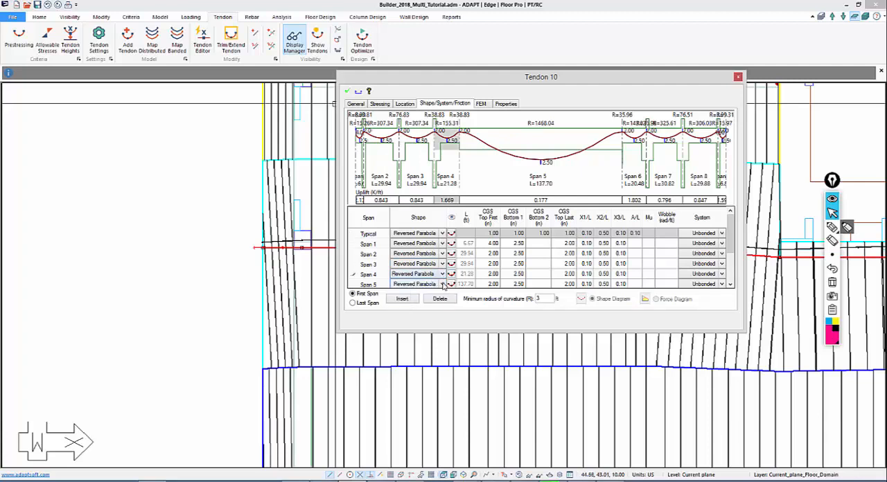
click(444, 285)
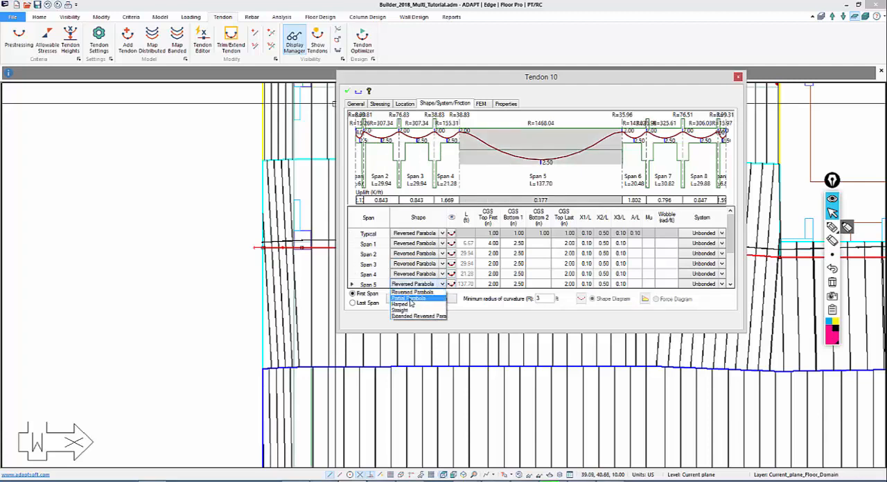
click(410, 310)
click(472, 285)
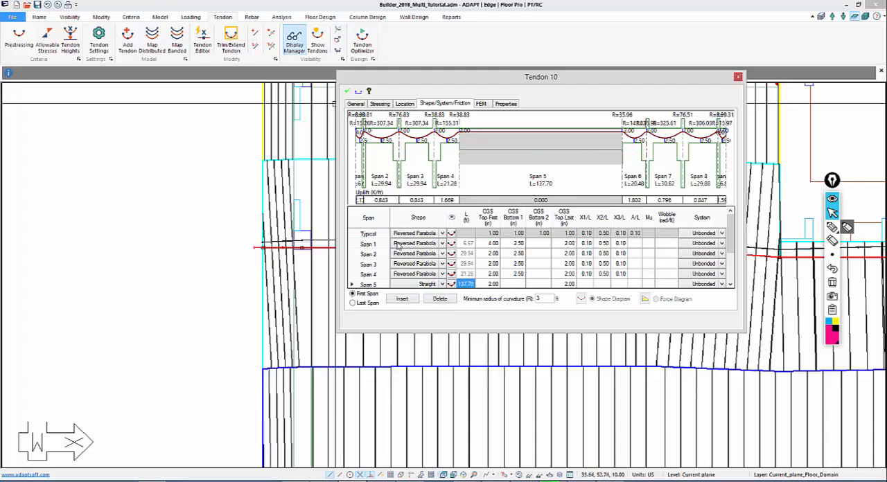
Make span 1 of the middle tendon straight and set its last top CGS to 4.00 in
click(442, 246)
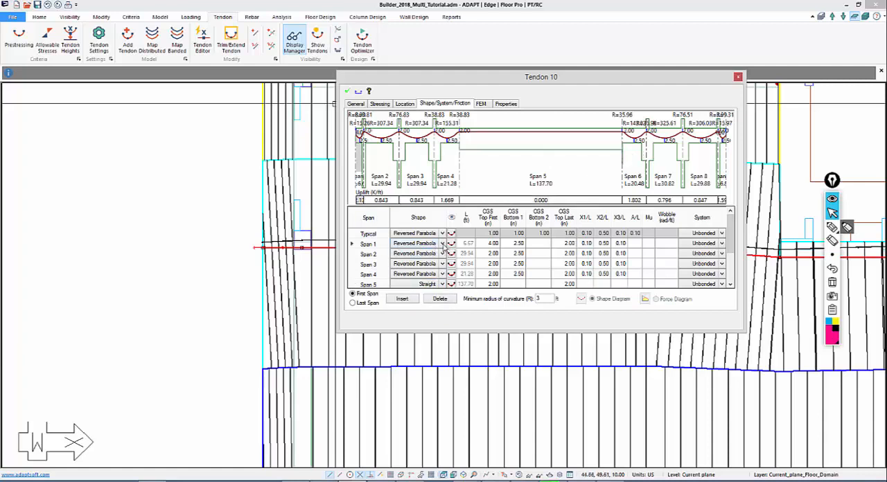
click(442, 244)
click(420, 296)
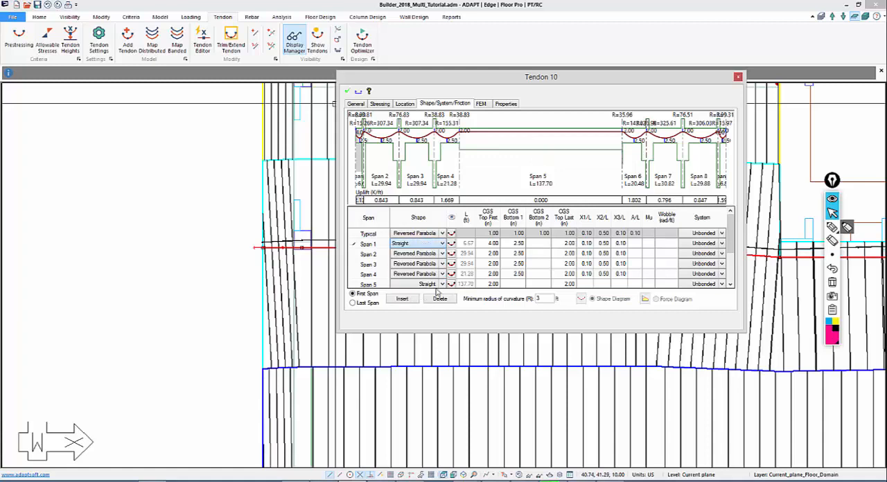
click(489, 274)
click(568, 243)
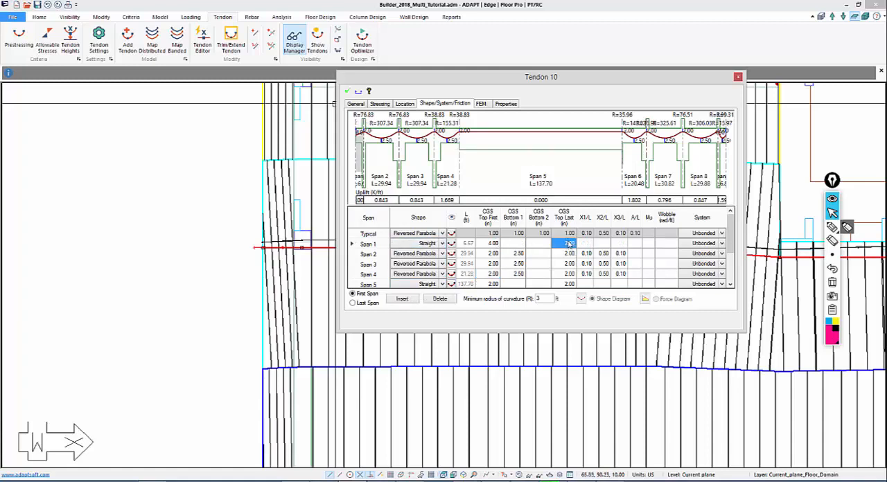
click(558, 256)
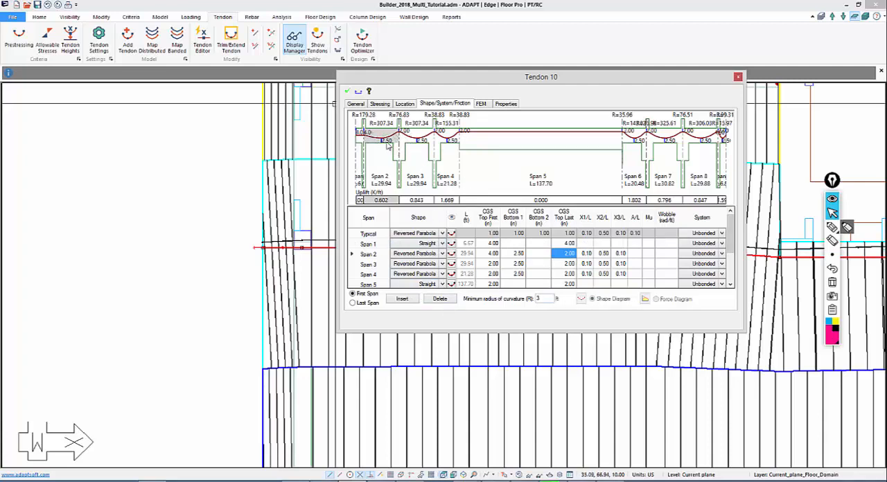
Apply the typical 1.00 in bottom and last top CGS to all spans, and set span 1's last top CGS back to 4 in
click(518, 236)
key(Return)
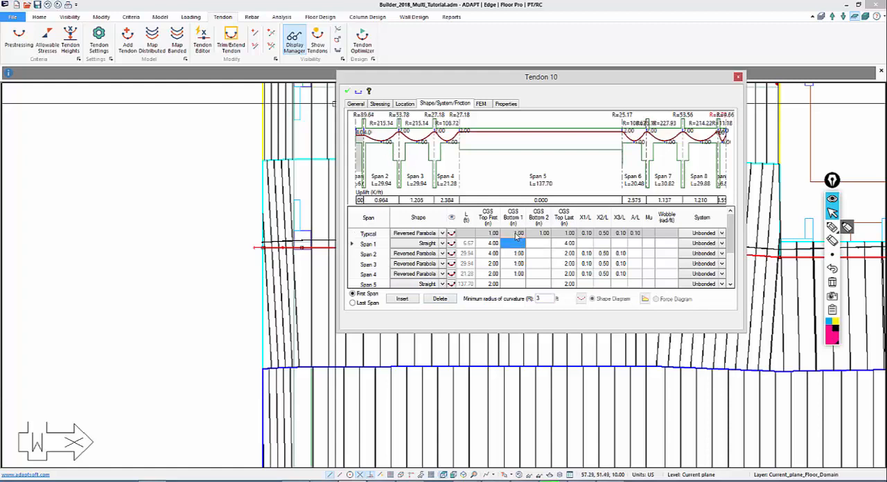
click(565, 235)
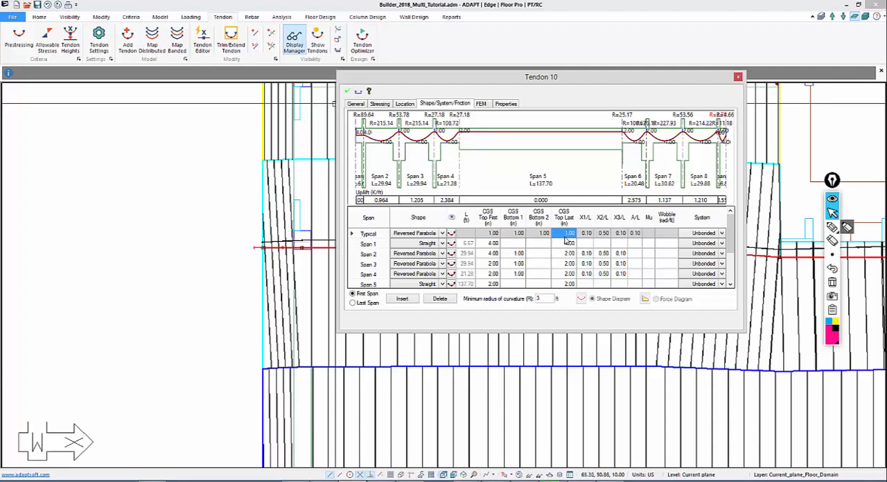
key(Return)
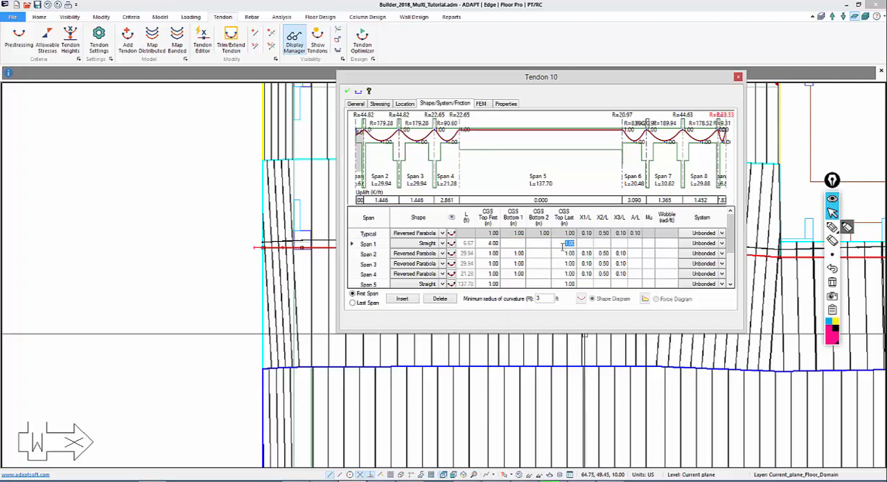
text(4)
key(Return)
Make span 9 straight with its first and last top CGS at 4 in, and accept the tendon's properties
drag(730, 243, 728, 284)
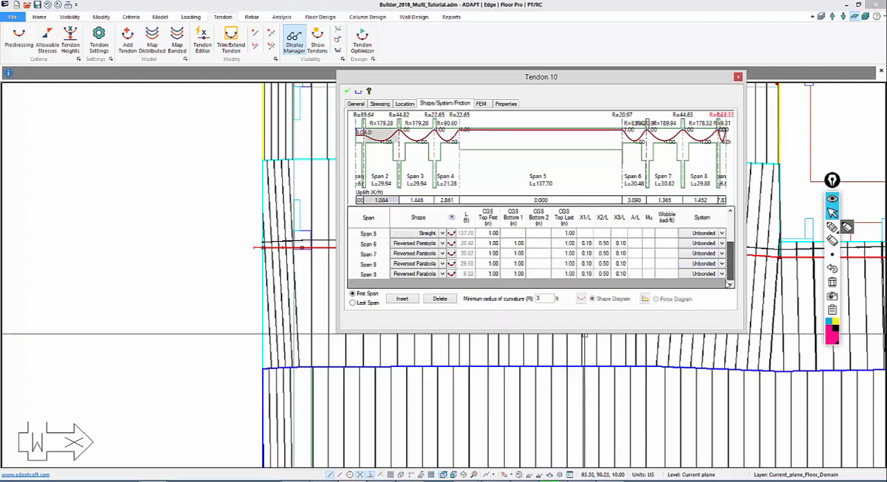
click(442, 275)
click(400, 324)
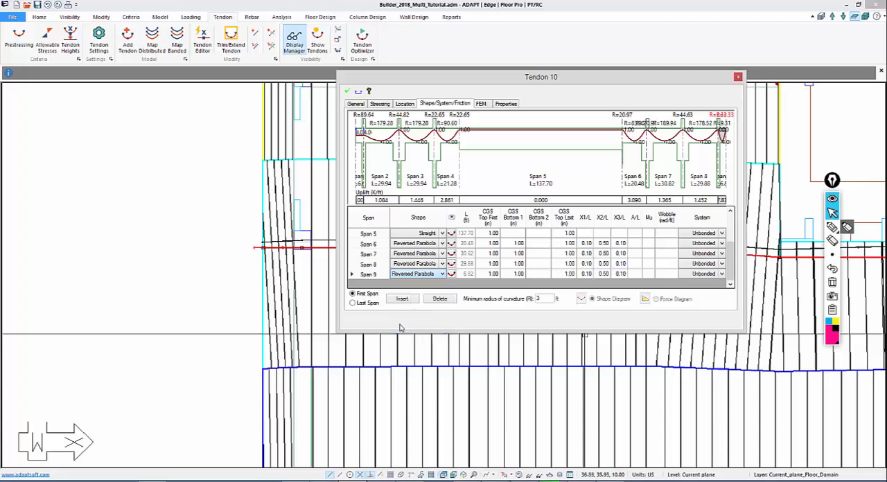
click(519, 274)
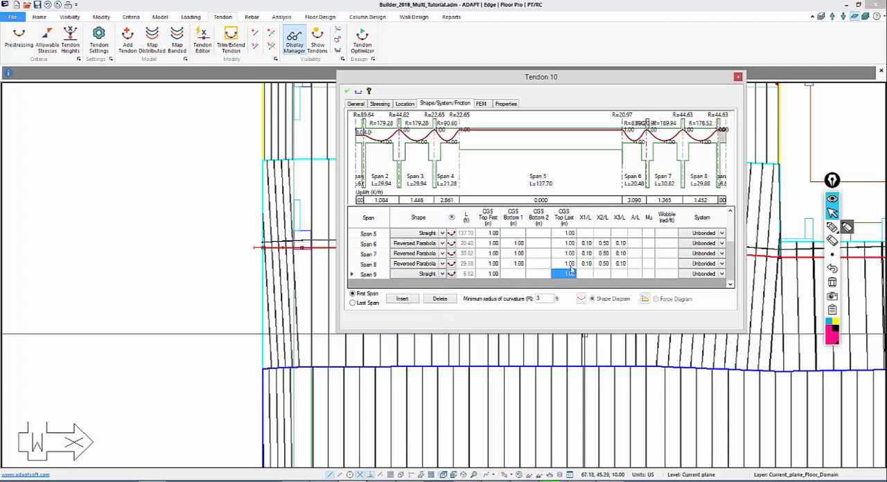
text(4)
click(518, 264)
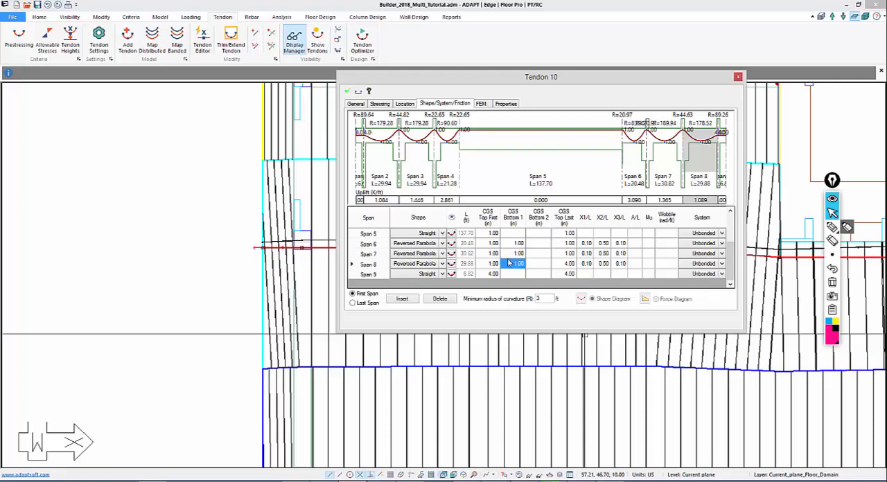
click(348, 92)
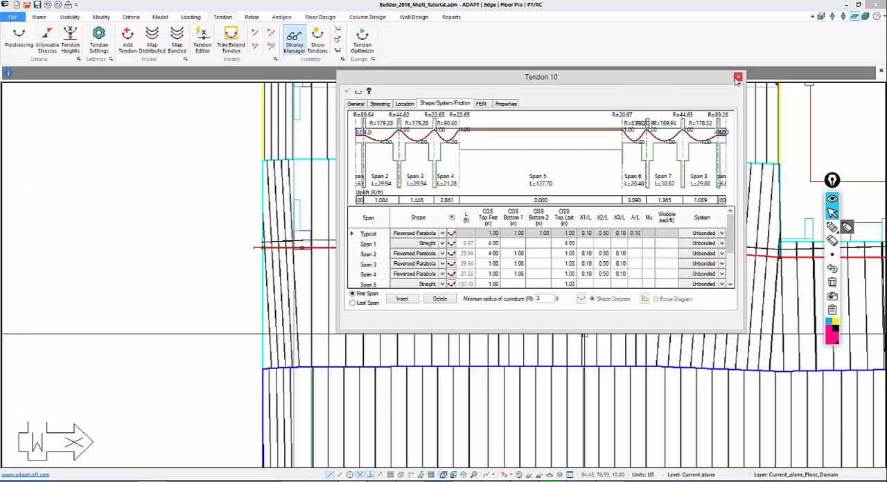
click(162, 275)
Start copying the short tendon on the upper-left support line, using its right end as the translation base point
middle_drag(222, 291, 88, 192)
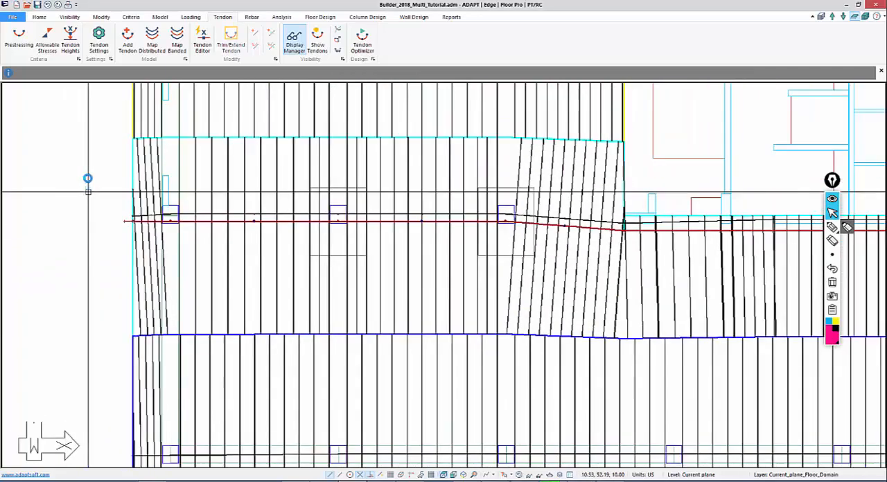
scroll(235, 276, down, 4)
middle_drag(372, 322, 246, 246)
scroll(366, 314, down, 1)
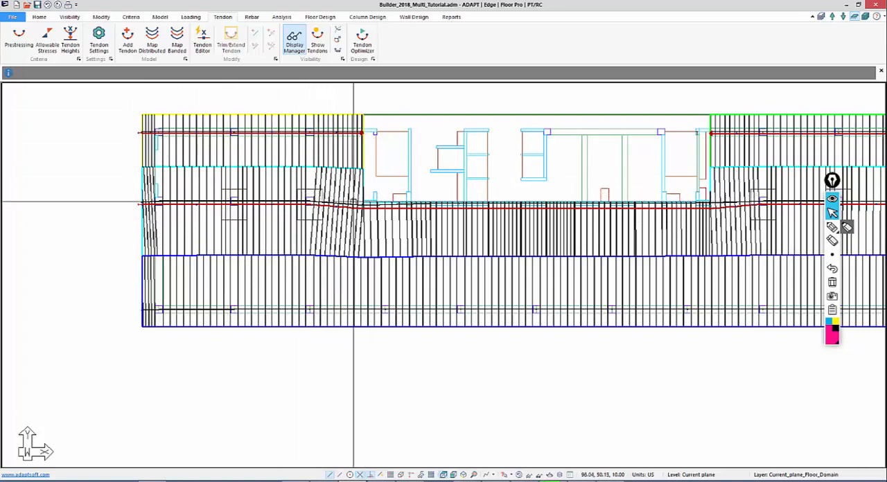
middle_drag(198, 168, 237, 165)
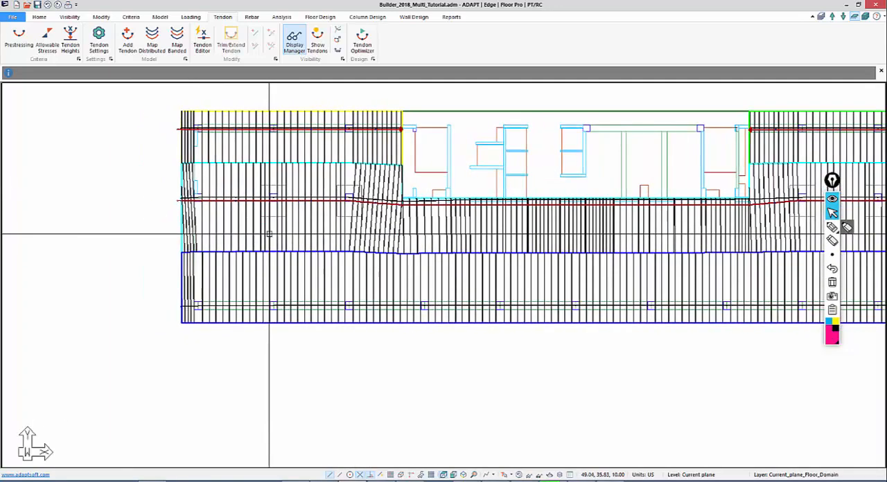
scroll(195, 206, up, 1)
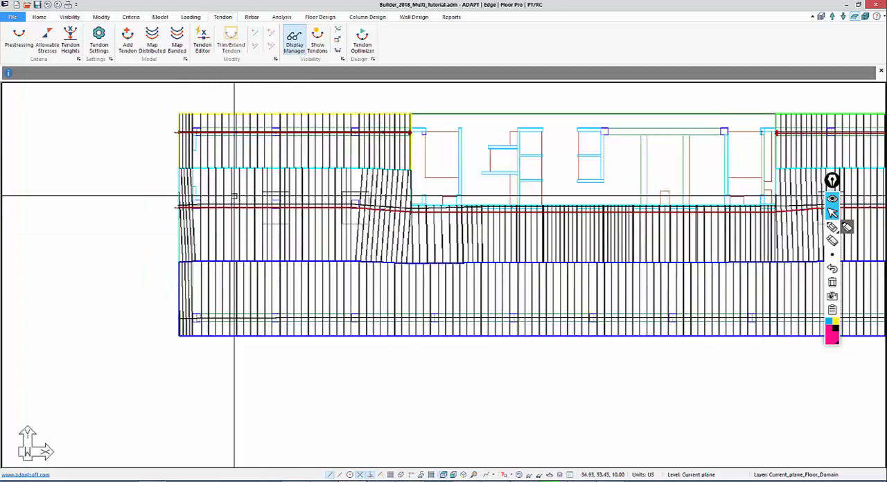
scroll(272, 204, up, 1)
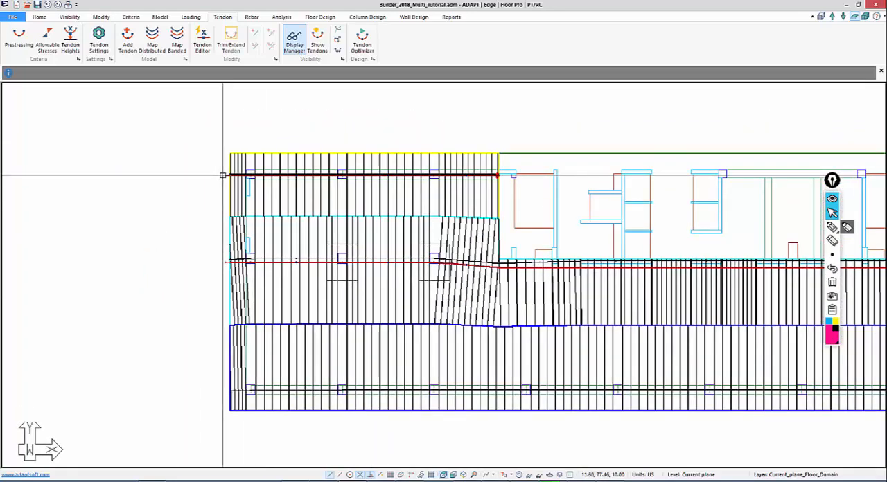
key(ctrl+c)
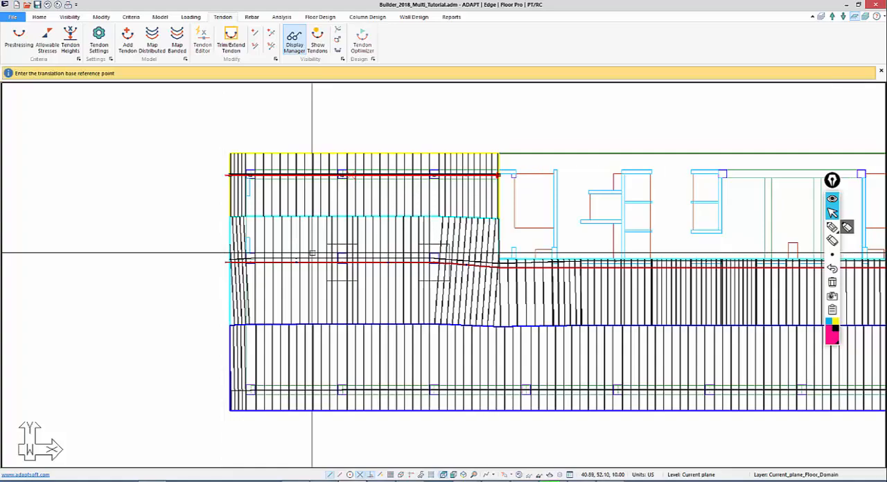
middle_drag(480, 224, 452, 194)
scroll(458, 188, up, 1)
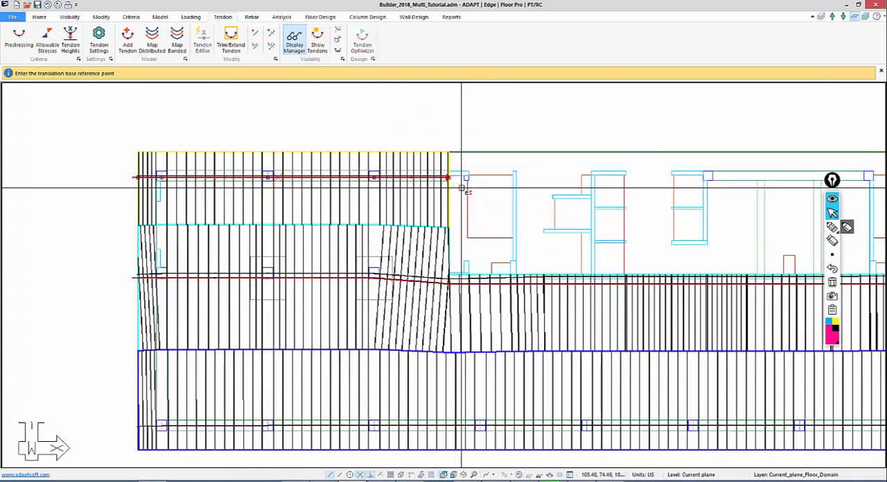
click(451, 181)
Enable snapping to nearest and place the tendon copy just above the full-length middle tendon, ending at the opening's left edge
middle_drag(431, 281, 438, 241)
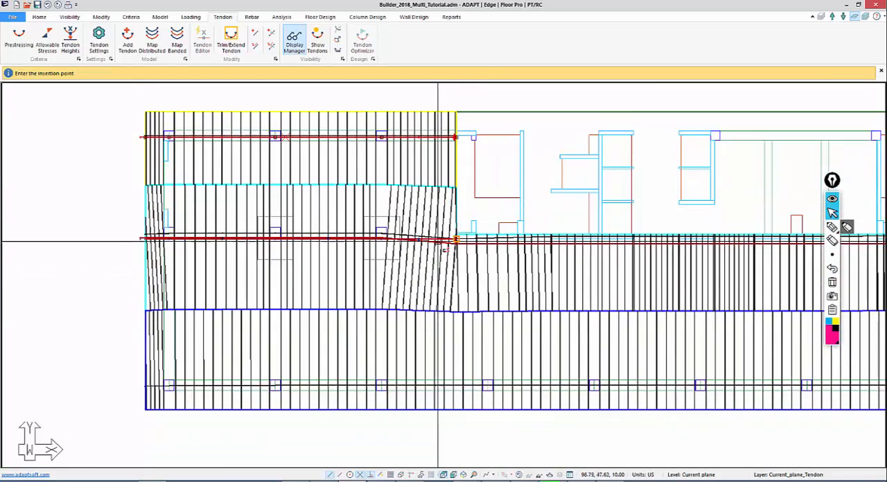
scroll(441, 292, up, 1)
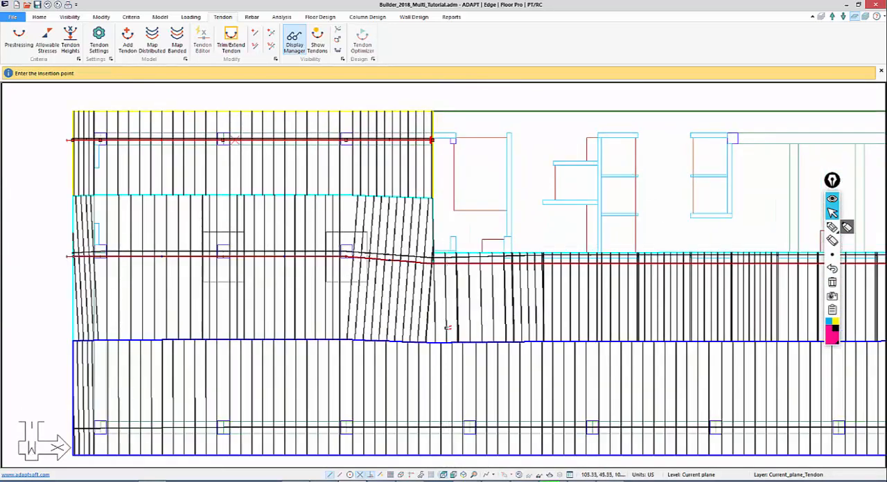
click(381, 476)
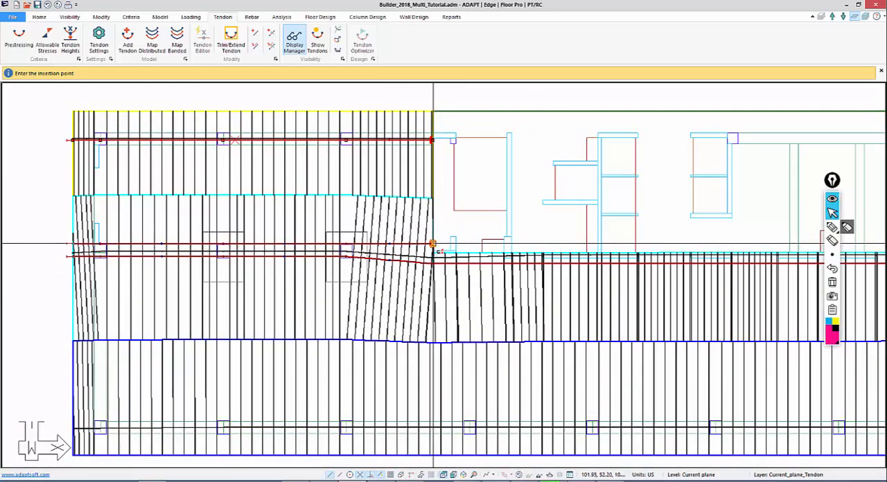
click(431, 247)
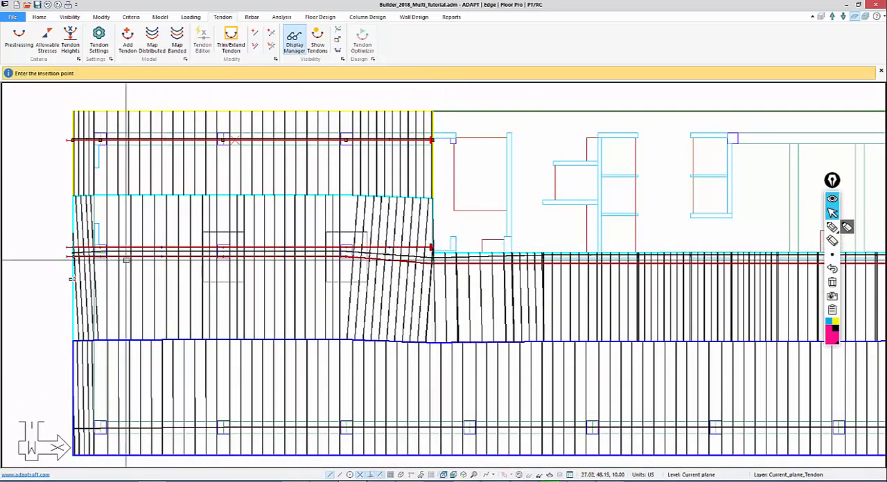
middle_drag(35, 255, 238, 222)
right_click(237, 221)
click(254, 229)
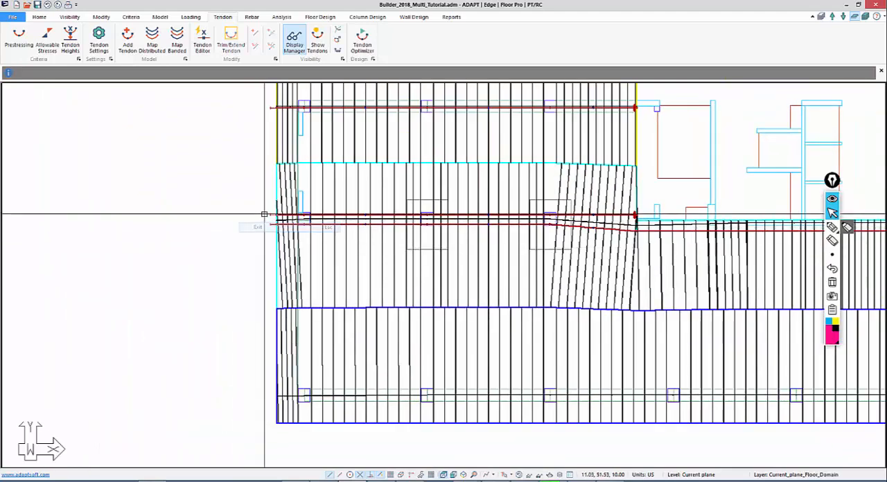
Set the copied tendon's typical last top and bottom CGS to 1.00 in for all spans, with span 1's last top CGS at 4 in
click(270, 215)
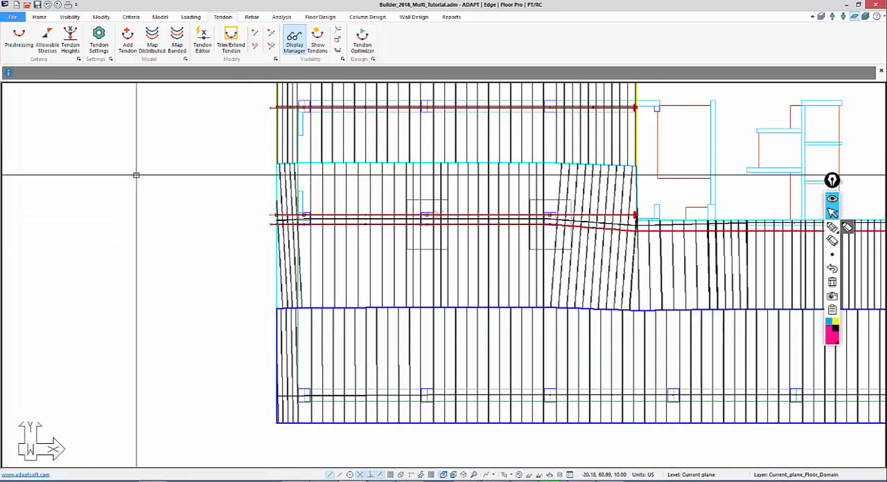
double_click(268, 215)
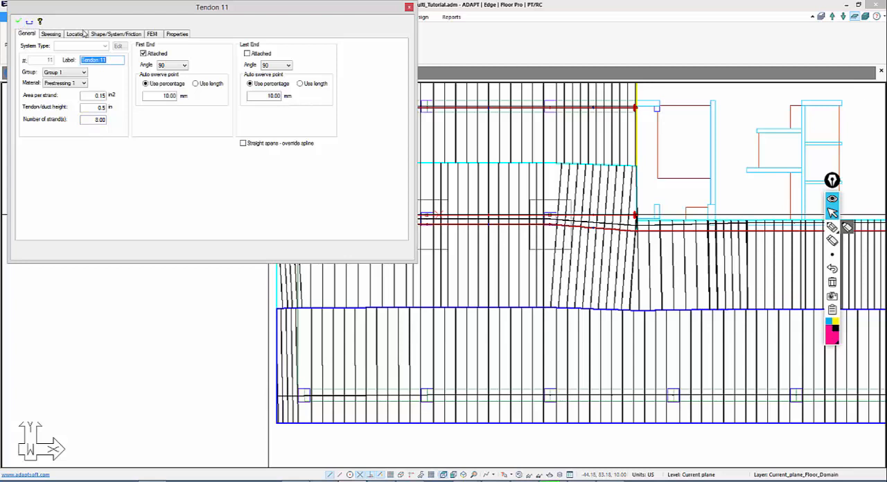
click(103, 34)
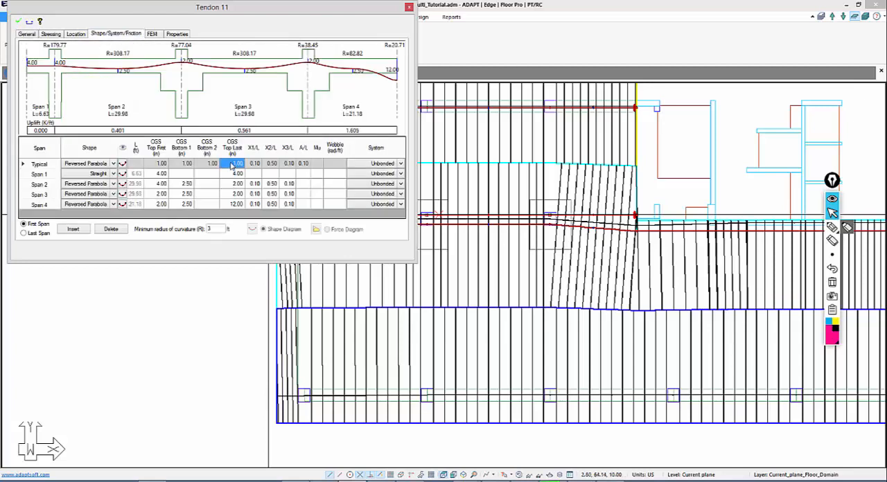
key(Return)
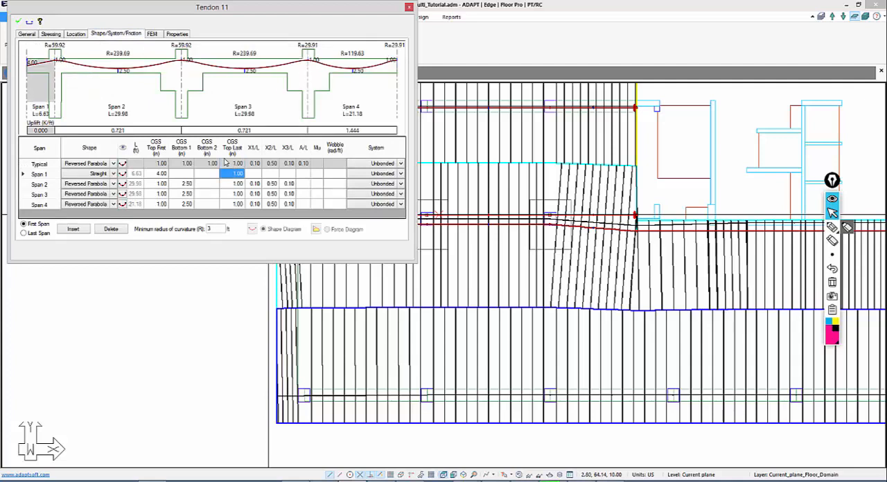
click(183, 166)
key(Return)
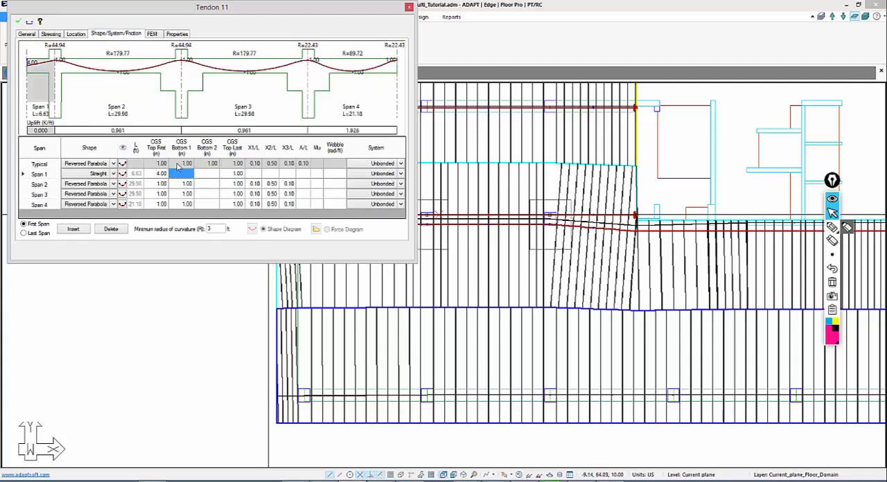
click(232, 195)
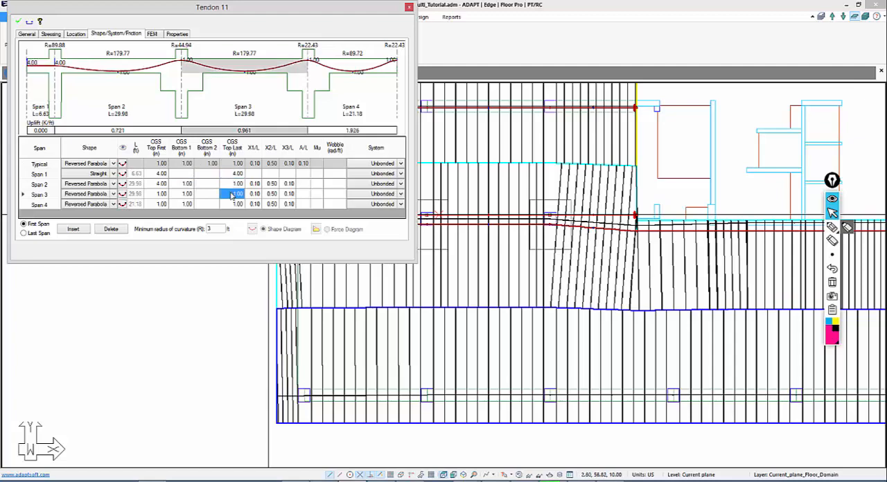
click(18, 23)
click(175, 338)
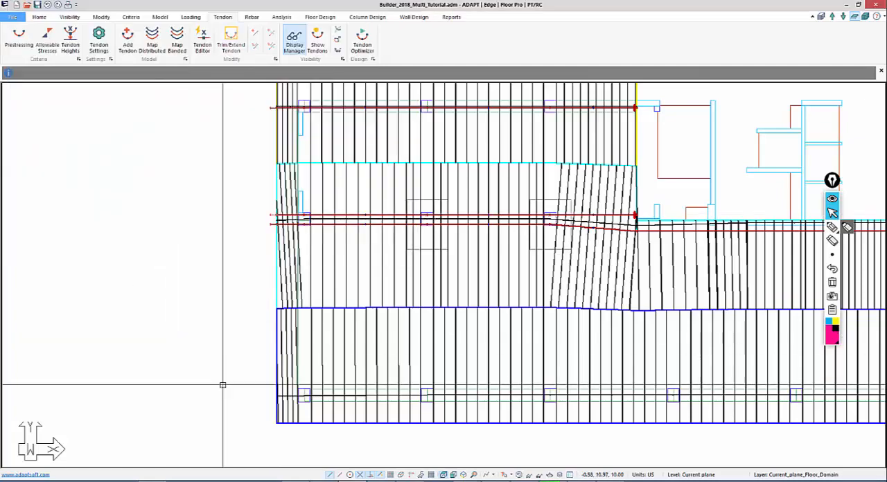
Copy the short tendon on the upper-right support line from its left end to just above the full-length middle tendon, at the opening's right edge
middle_drag(279, 335, 8, 245)
scroll(8, 245, down, 5)
middle_drag(849, 238, 644, 230)
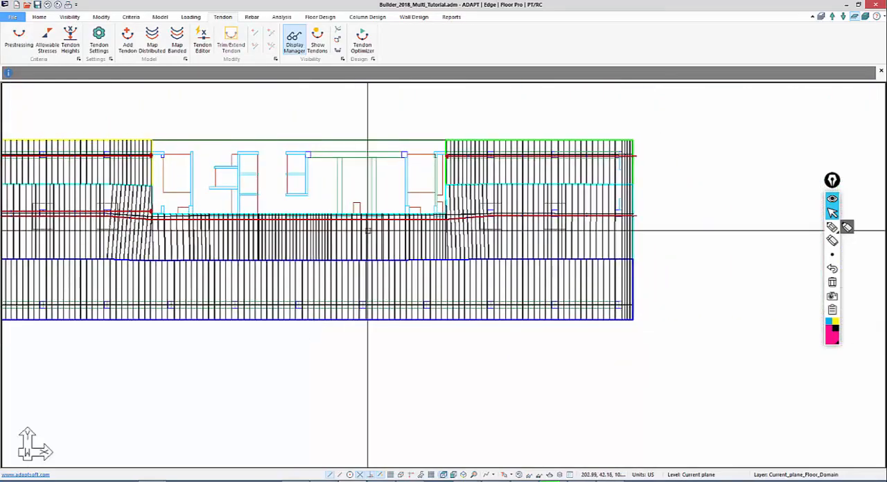
scroll(469, 214, up, 10)
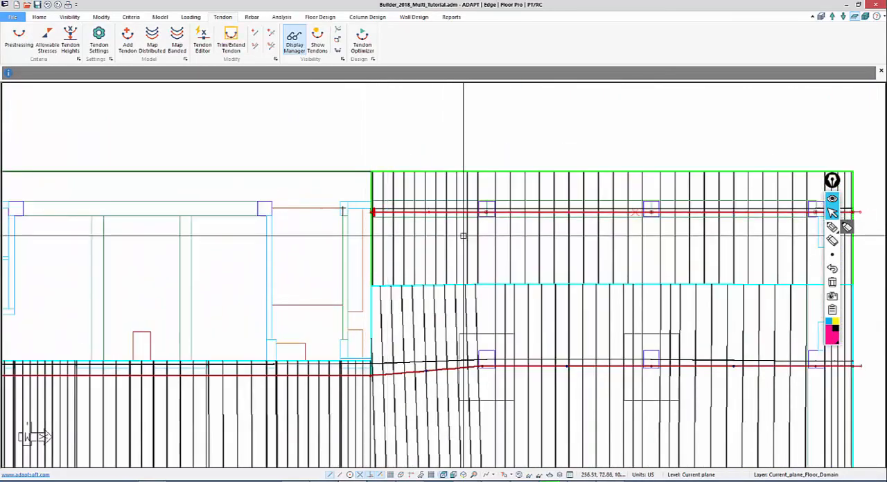
key(m)
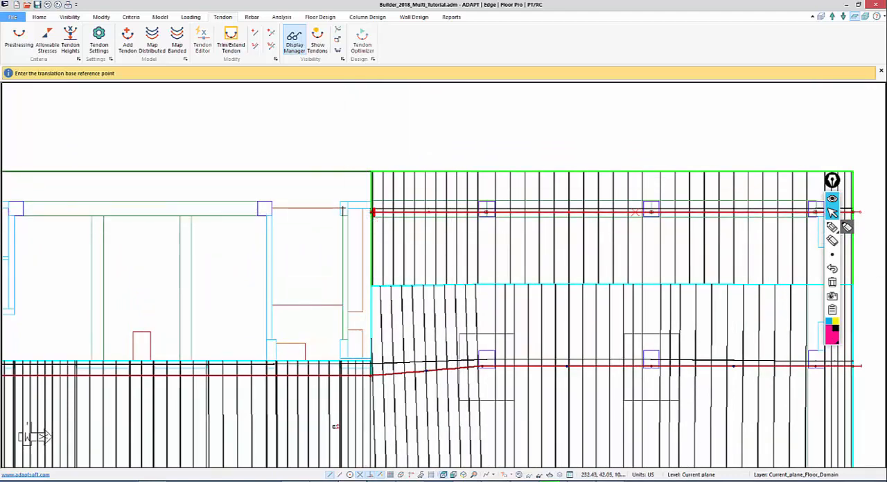
click(382, 476)
click(371, 212)
middle_drag(372, 364, 392, 213)
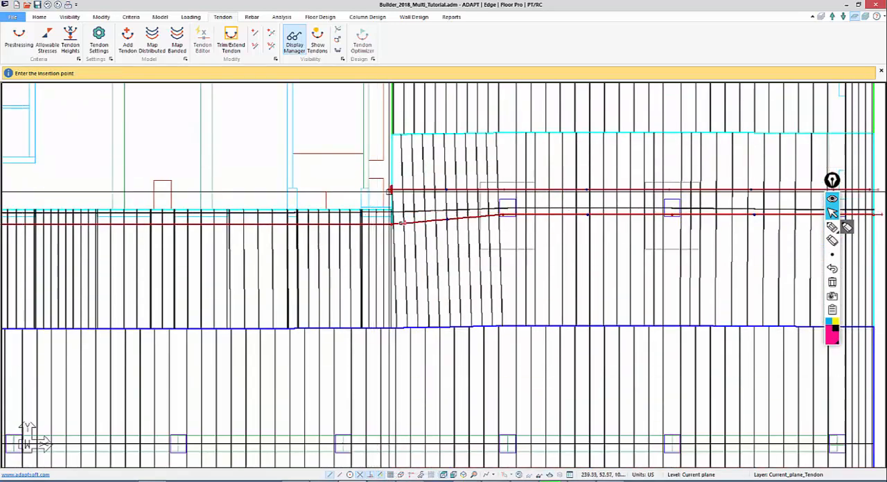
click(390, 203)
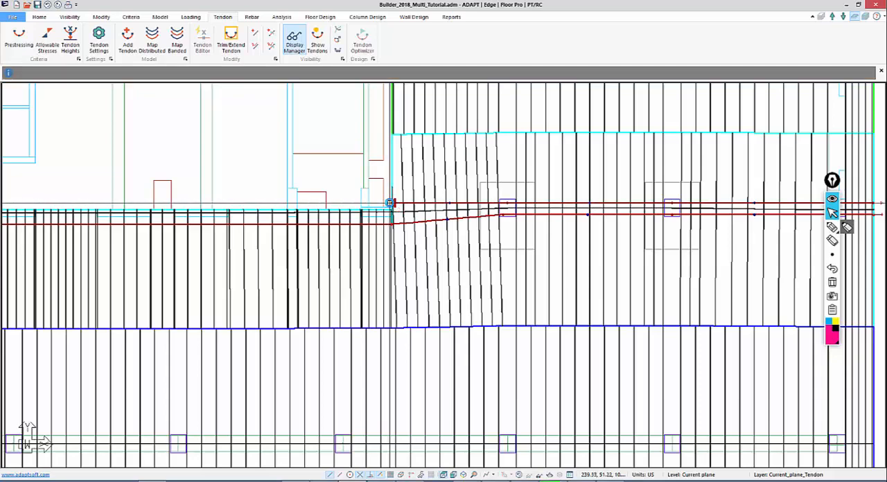
key(Escape)
Open the dynamic tendon editor and apply a CGS of 1.00 in to the copied tendon's span 1 midpoint and the first column right of the opening
middle_drag(371, 226, 355, 236)
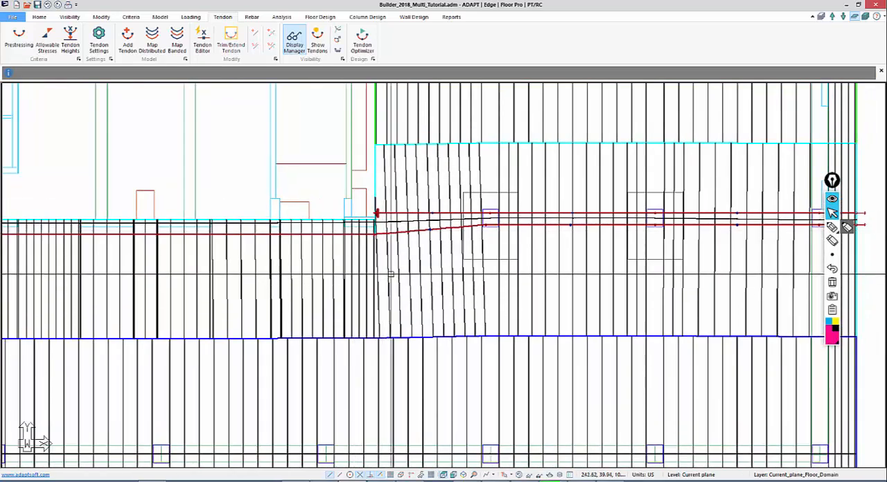
middle_drag(390, 275, 312, 273)
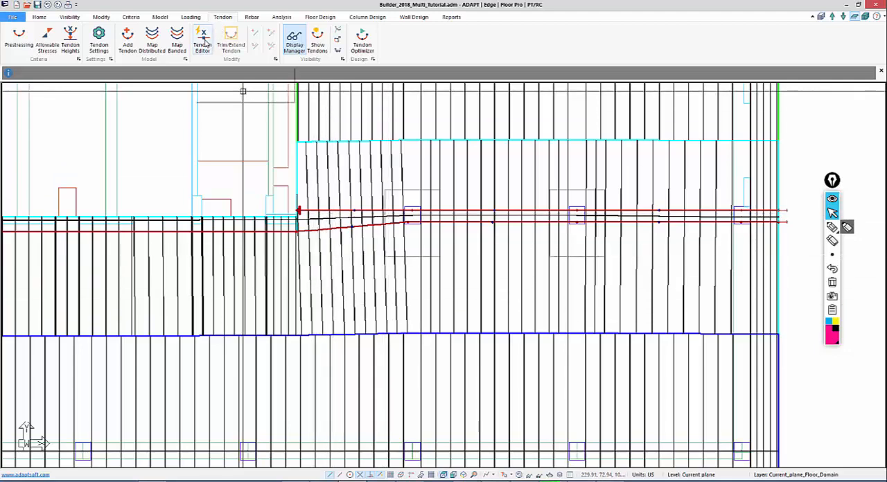
click(203, 44)
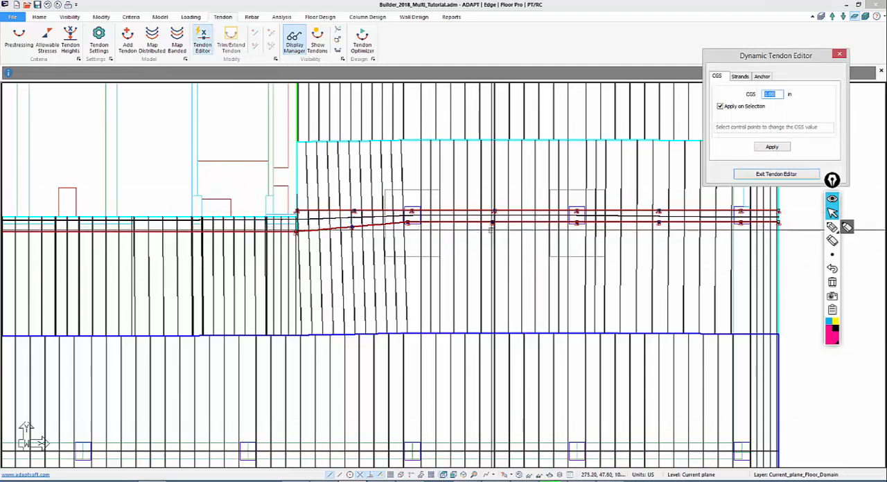
scroll(450, 198, up, 5)
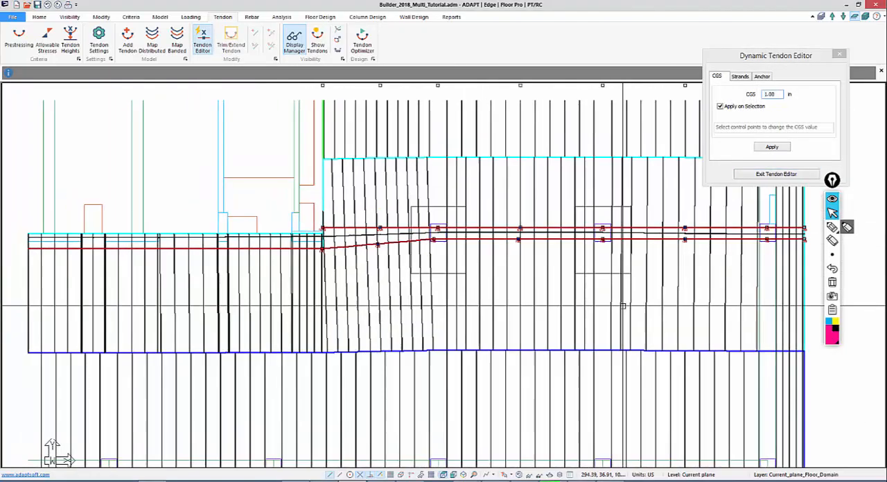
scroll(23, 436, up, 2)
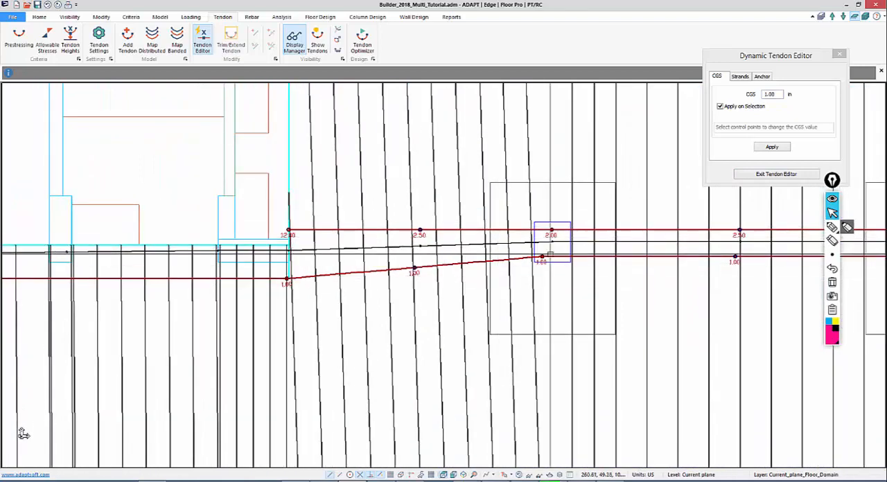
drag(781, 94, 736, 94)
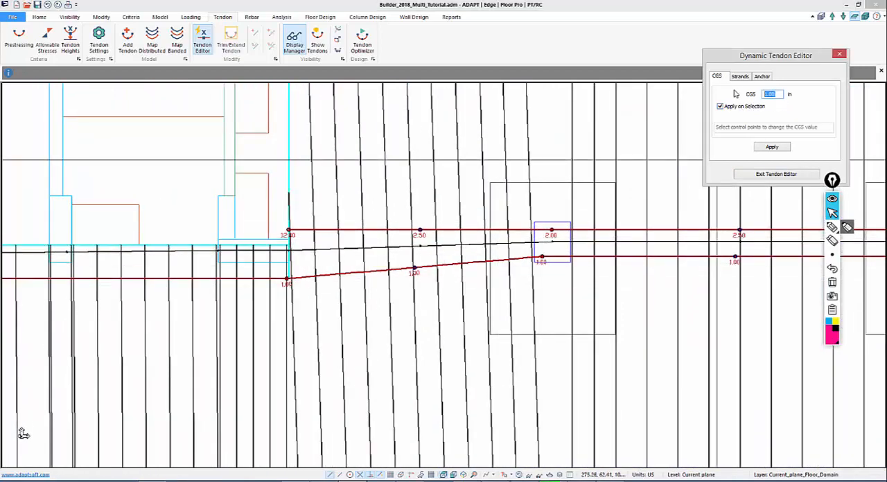
click(771, 148)
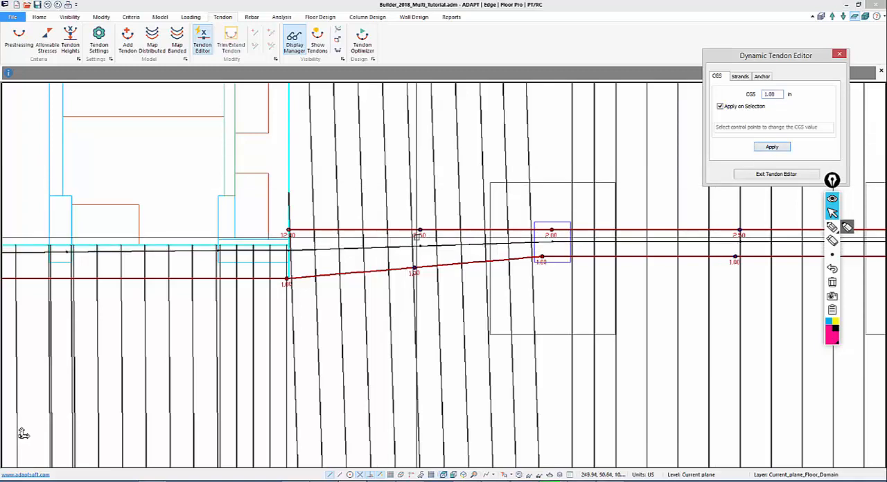
click(553, 230)
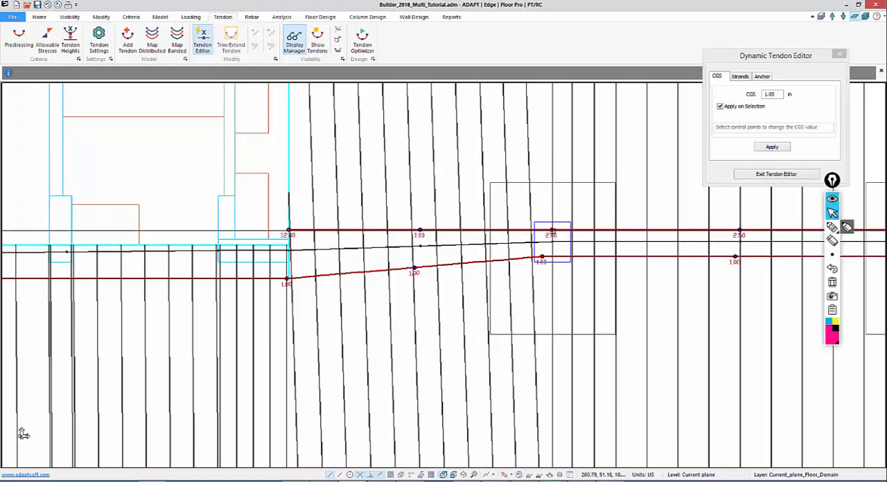
Apply the 1.00 in CGS to the copied tendon's span 2 midpoint, the following column point and the span 3 midpoint
middle_drag(689, 240, 414, 222)
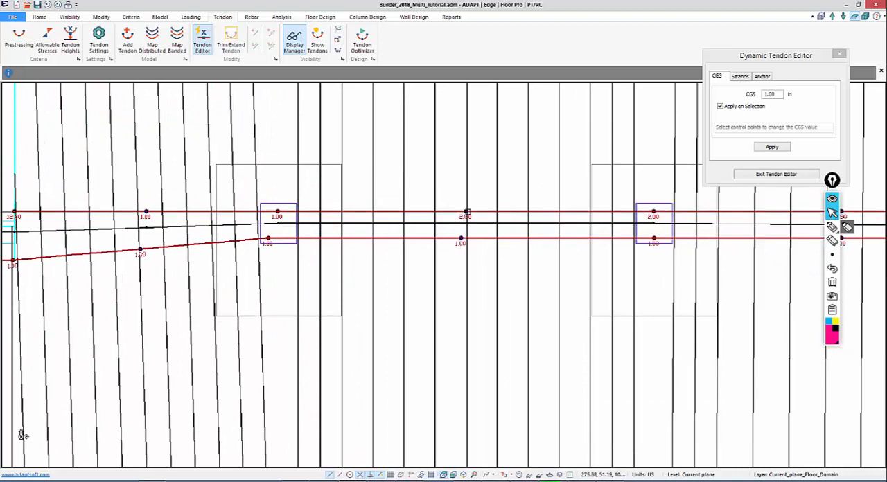
click(466, 211)
scroll(613, 225, up, 1)
middle_drag(612, 225, 498, 230)
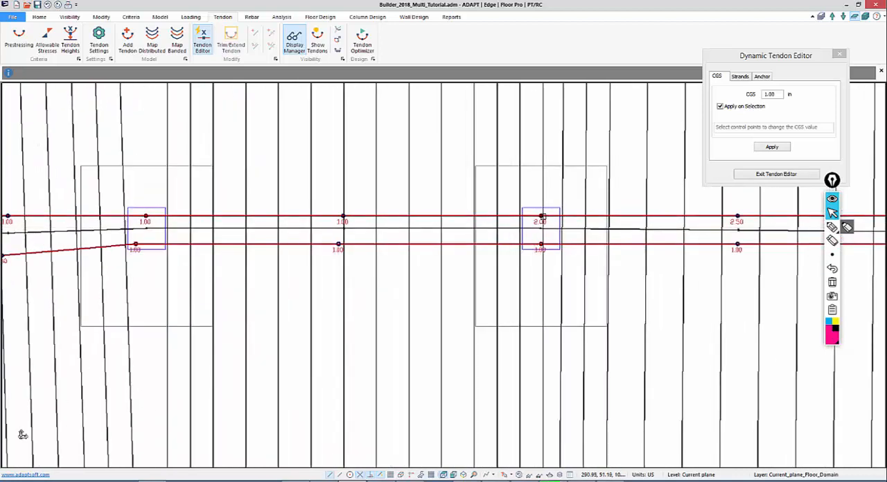
click(540, 216)
middle_drag(644, 242, 271, 223)
click(364, 197)
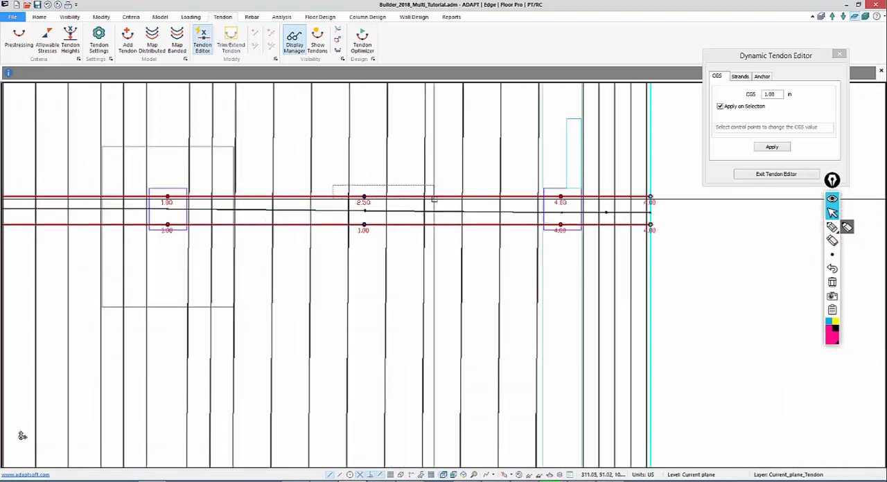
Change the copied tendon's CGS at the rightmost column to 1.00 in and return it to 4.00 in
click(560, 197)
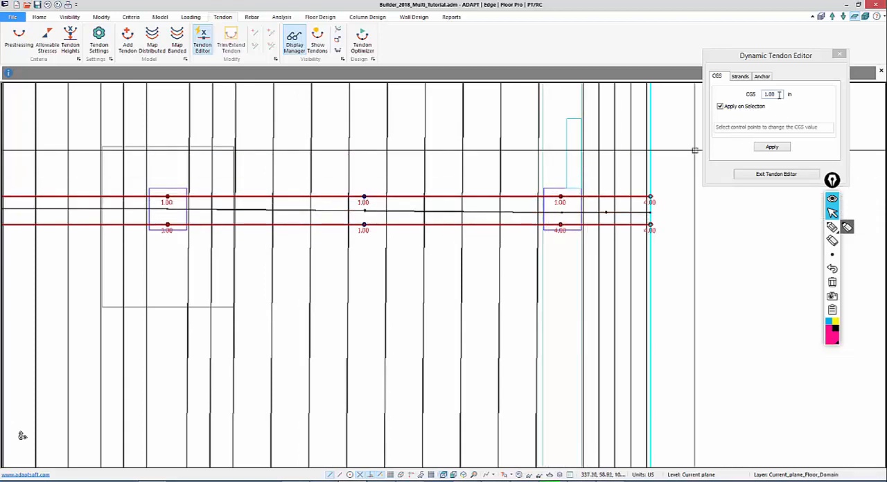
drag(779, 95, 756, 93)
text(4)
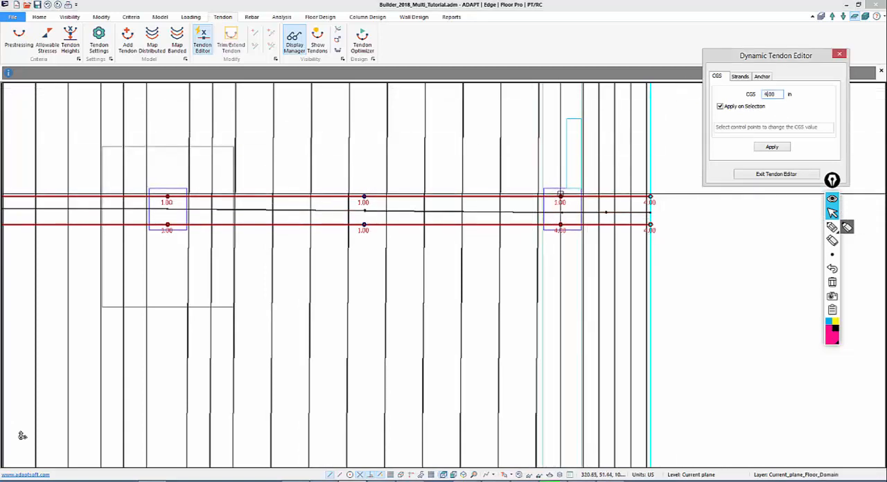
click(560, 196)
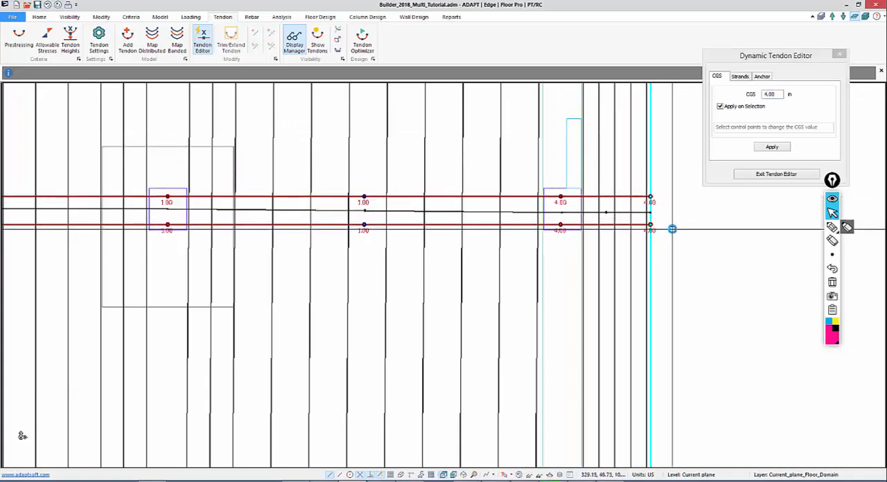
Decline saving the model and try to apply a CGS of 6.00 in to the copied tendon's left end point
middle_drag(197, 359, 755, 354)
scroll(755, 353, down, 1)
middle_drag(280, 381, 741, 362)
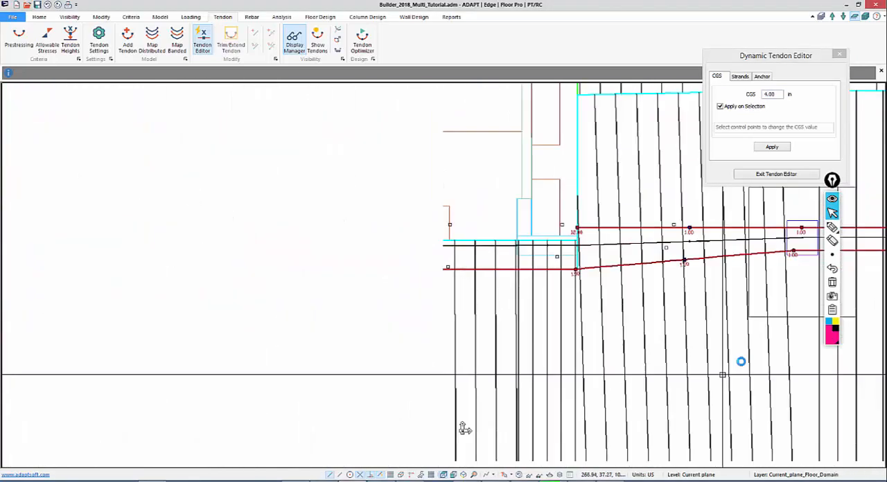
scroll(501, 310, up, 5)
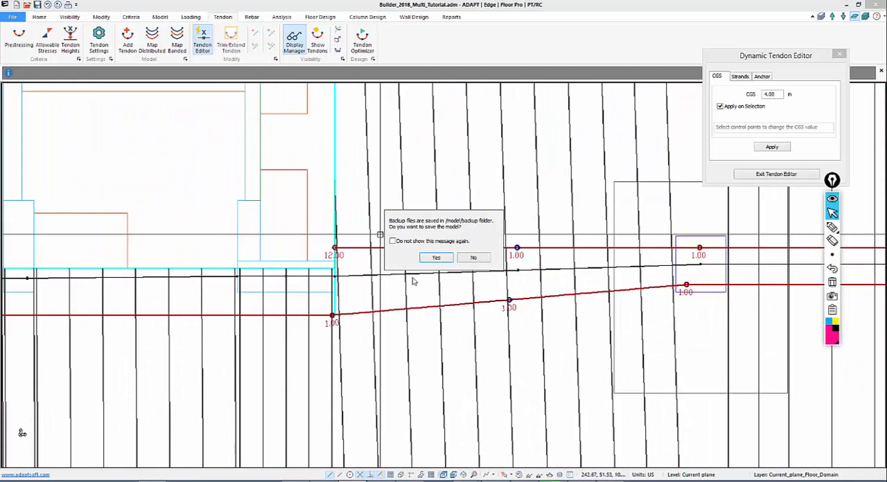
click(476, 258)
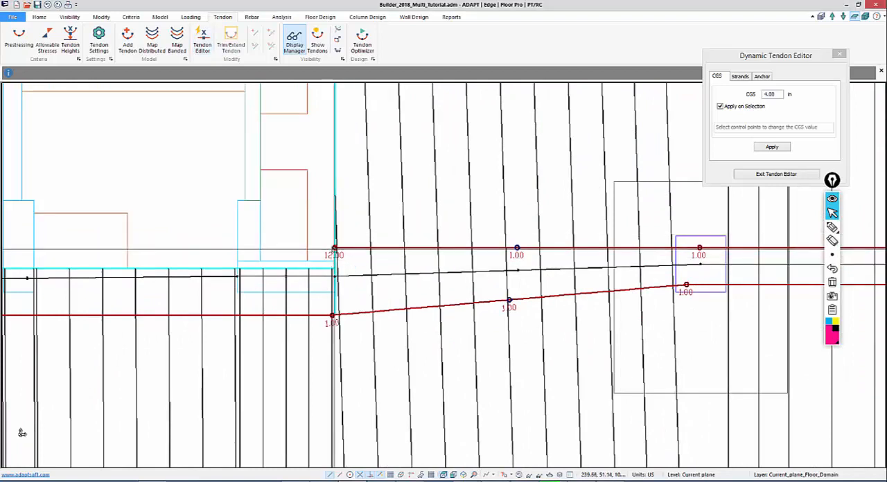
double_click(771, 94)
text(6.00)
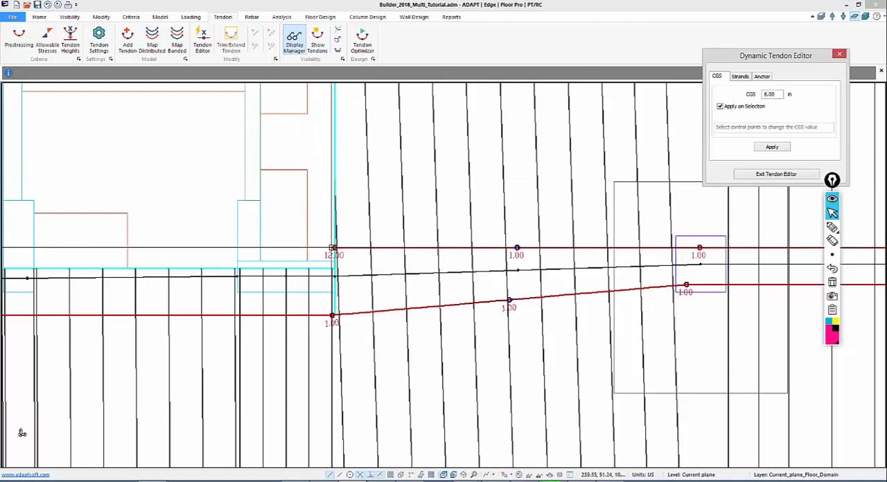
click(335, 248)
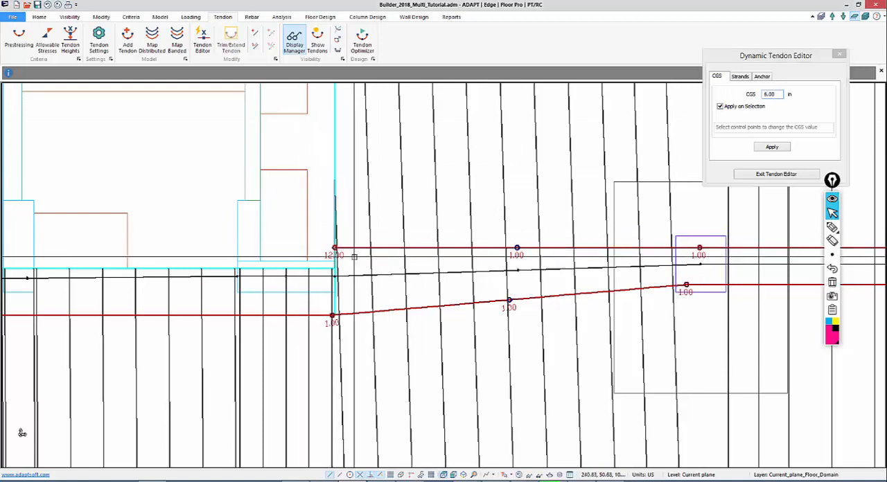
click(774, 147)
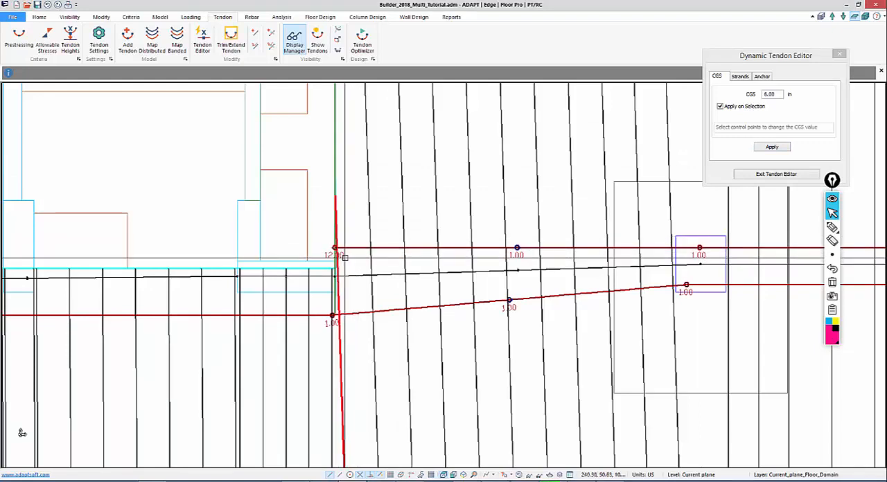
click(758, 149)
Try again to apply the 6.00 in CGS by window-selecting the copied tendon's left end point
scroll(393, 256, down, 1)
scroll(444, 246, up, 1)
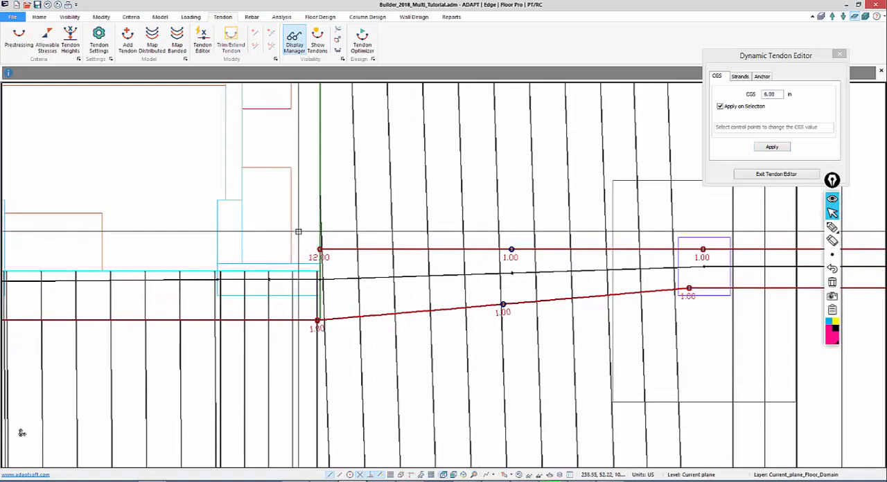
drag(298, 231, 339, 267)
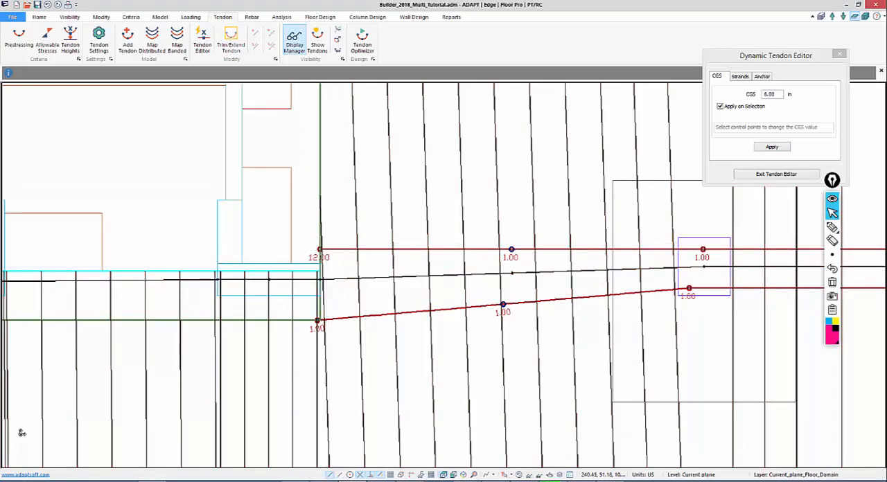
scroll(335, 273, up, 1)
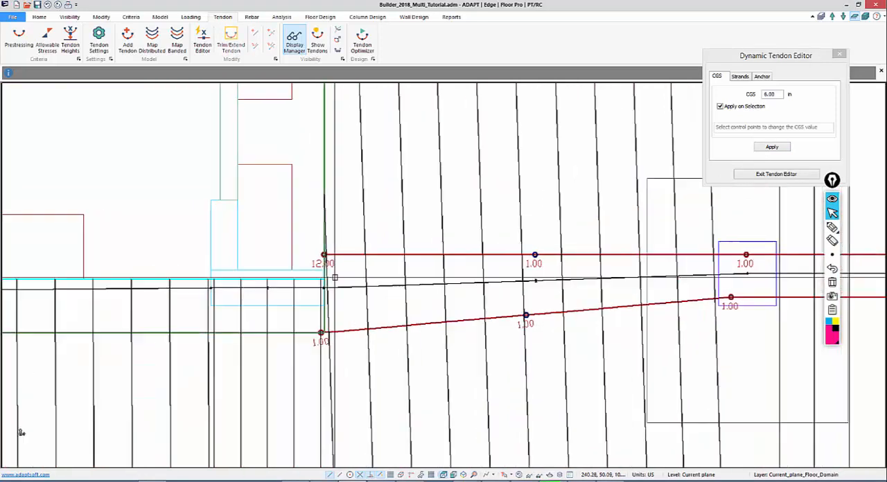
scroll(335, 277, up, 1)
middle_drag(408, 262, 505, 210)
scroll(437, 287, up, 2)
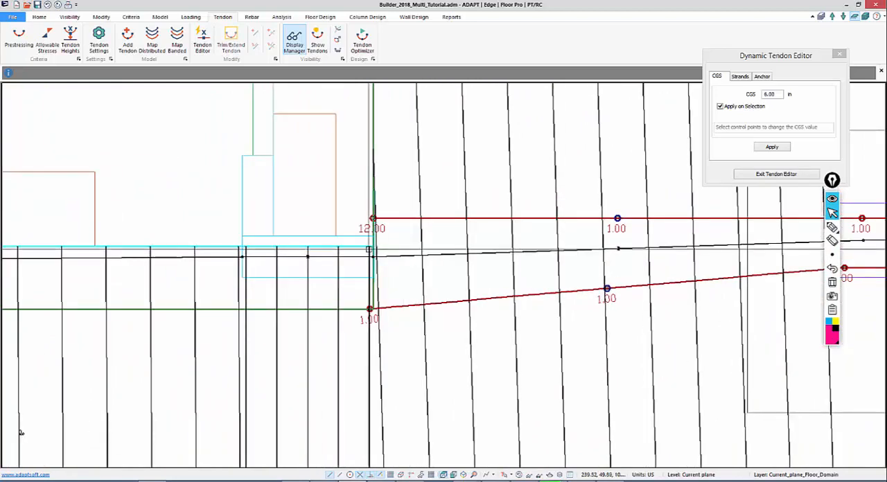
Exit the dynamic tendon editor and open the copied tendon's shape, system and friction properties
double_click(381, 233)
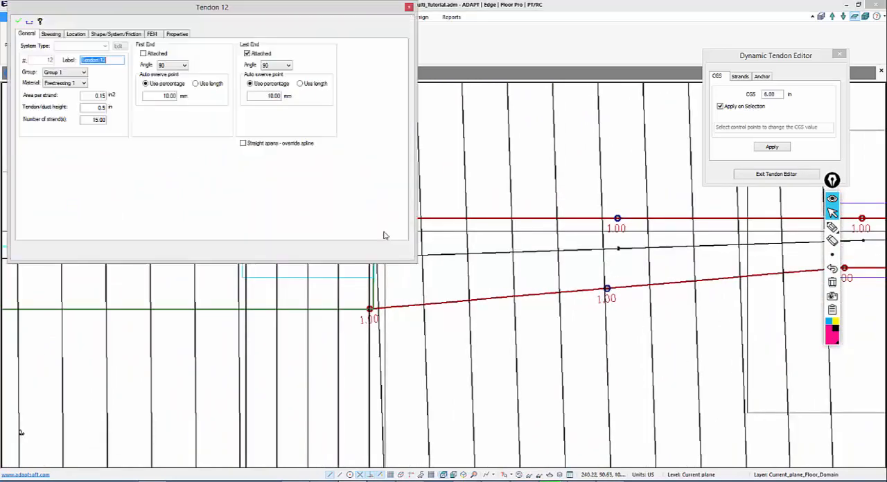
click(775, 174)
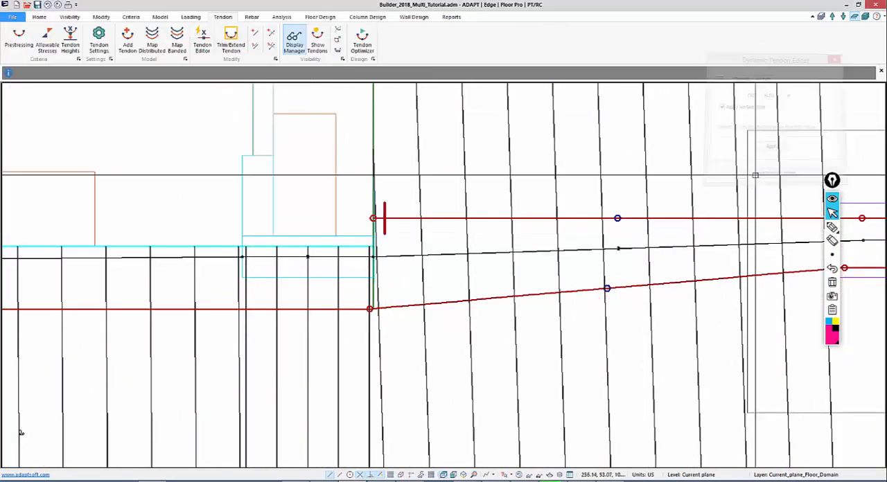
double_click(404, 219)
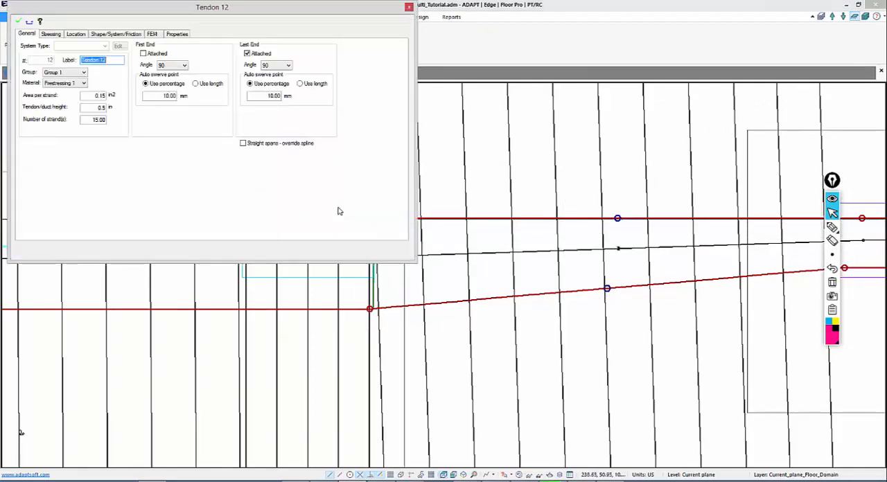
click(107, 35)
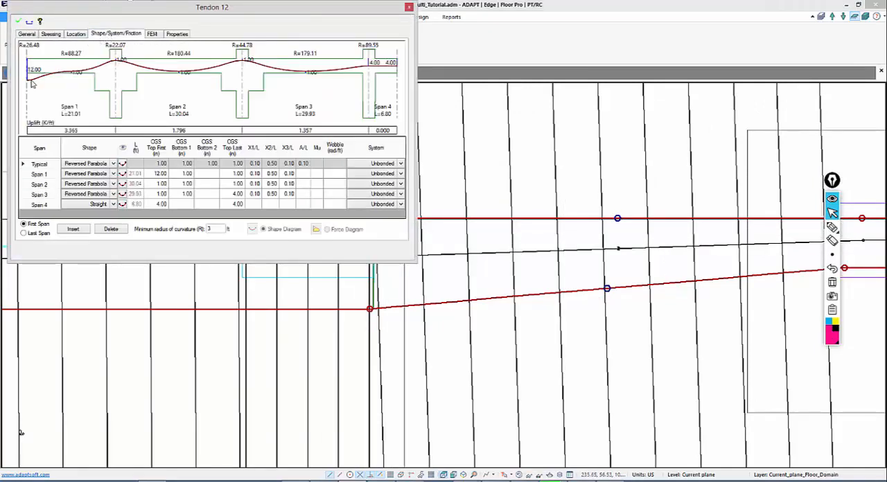
Set the copied tendon's CGS at the start of span 1 to 6.00 in
click(157, 176)
text(6)
click(159, 194)
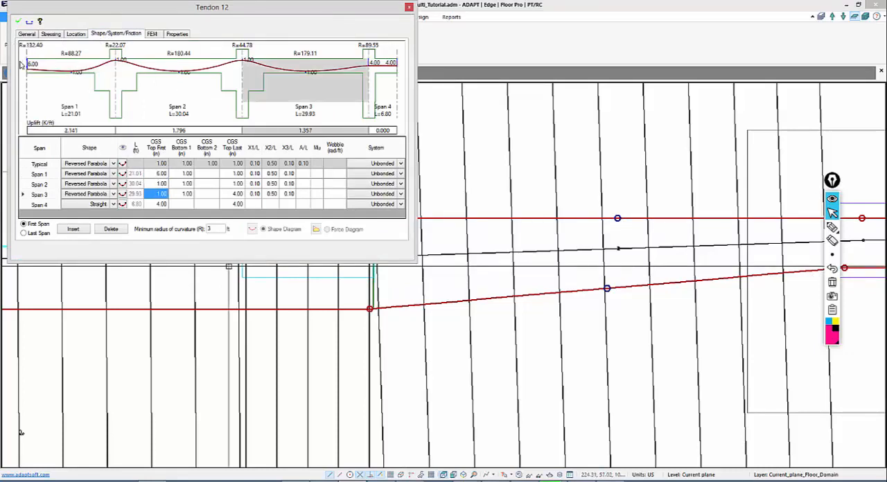
Set the CGS at the start of the copied tendon's span 1 to 4.00 in, apply it and close the properties
click(148, 174)
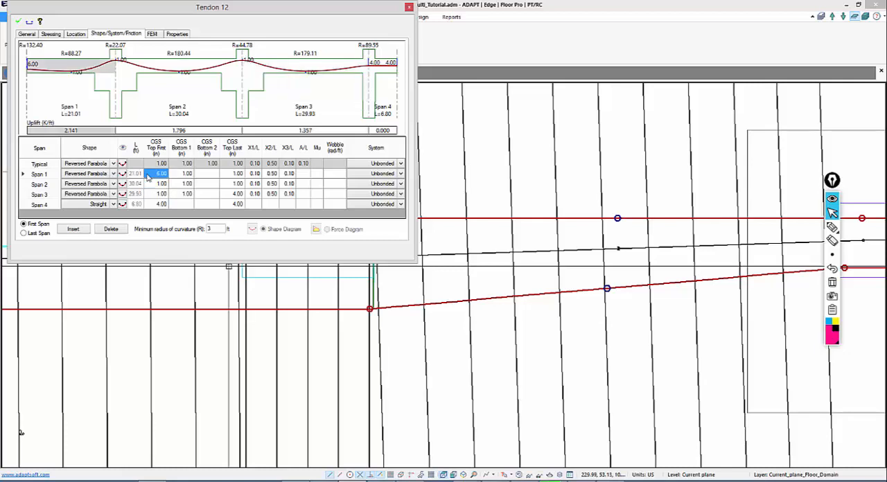
click(161, 184)
click(18, 24)
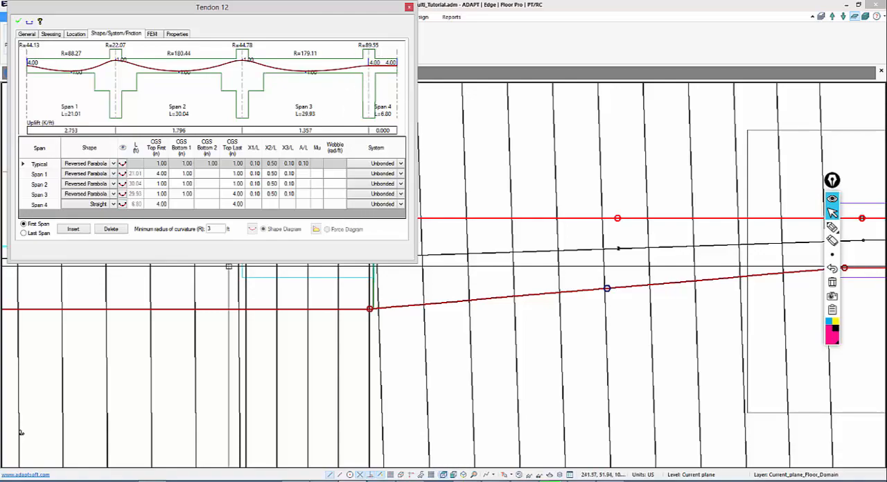
click(409, 7)
Review the banded tendon layout over the whole slab, including the lower column strip that has no tendons
middle_drag(410, 212, 275, 222)
scroll(236, 160, down, 3)
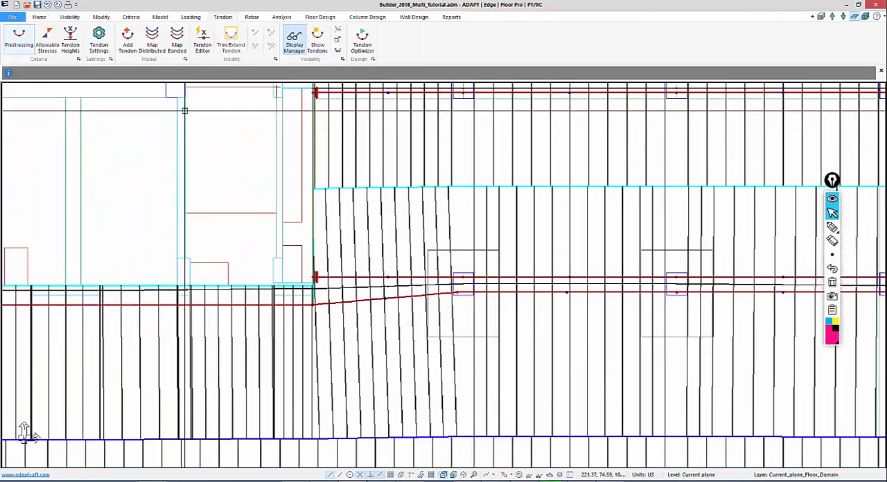
scroll(185, 111, down, 8)
middle_drag(280, 275, 386, 162)
scroll(491, 67, down, 5)
scroll(520, 190, down, 5)
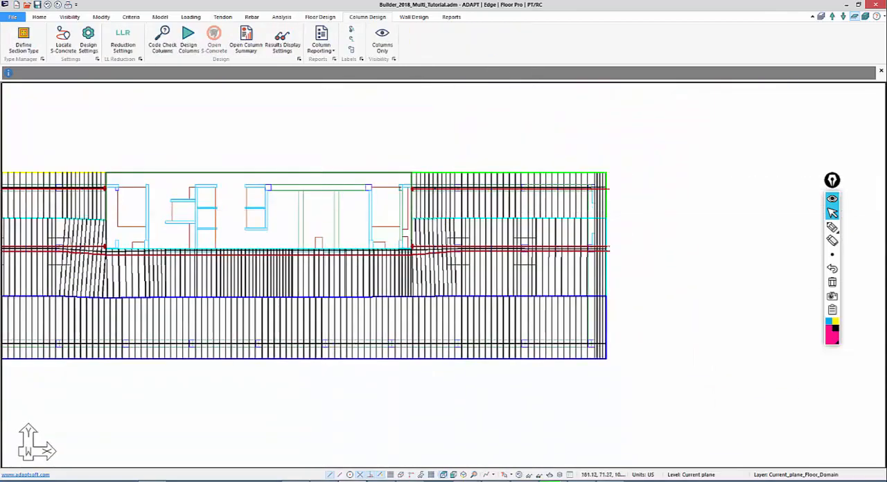
middle_drag(12, 210, 119, 187)
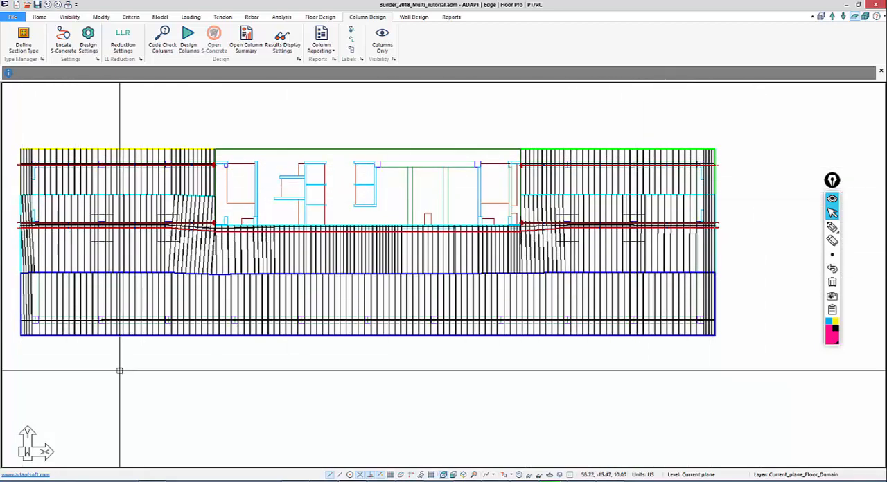
middle_drag(128, 354, 313, 214)
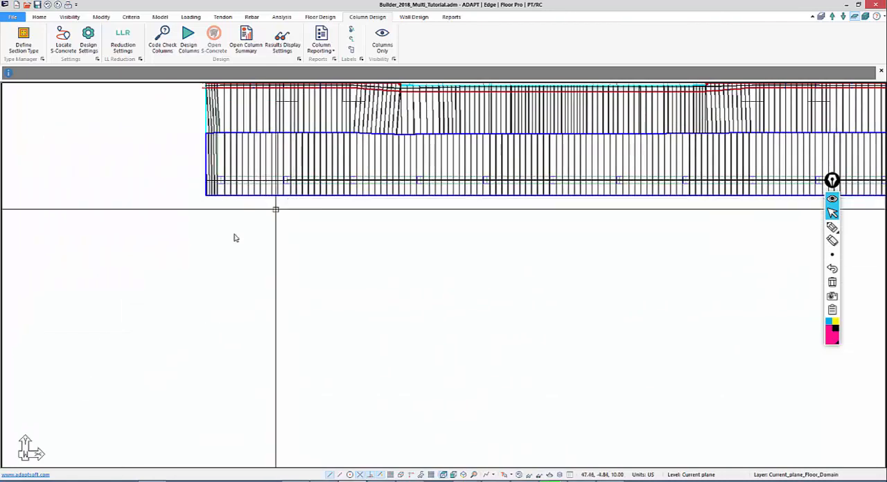
middle_drag(246, 226, 169, 299)
scroll(169, 300, down, 2)
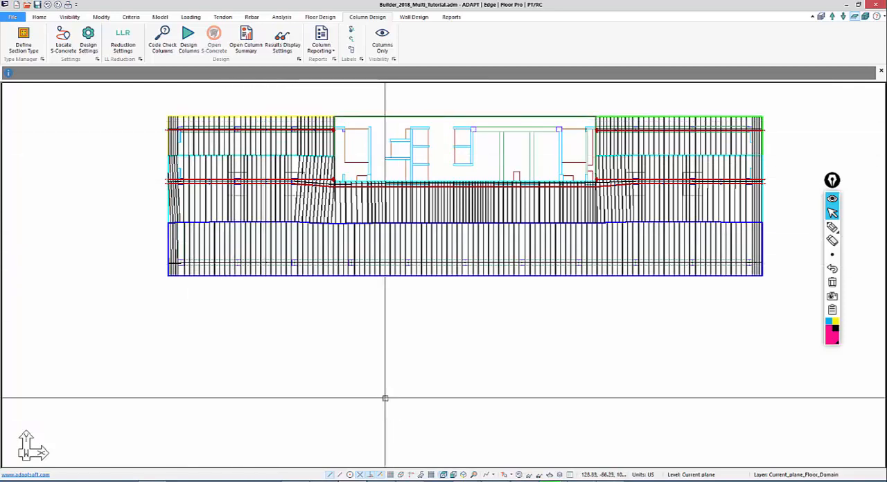
middle_drag(385, 399, 326, 405)
scroll(237, 318, up, 1)
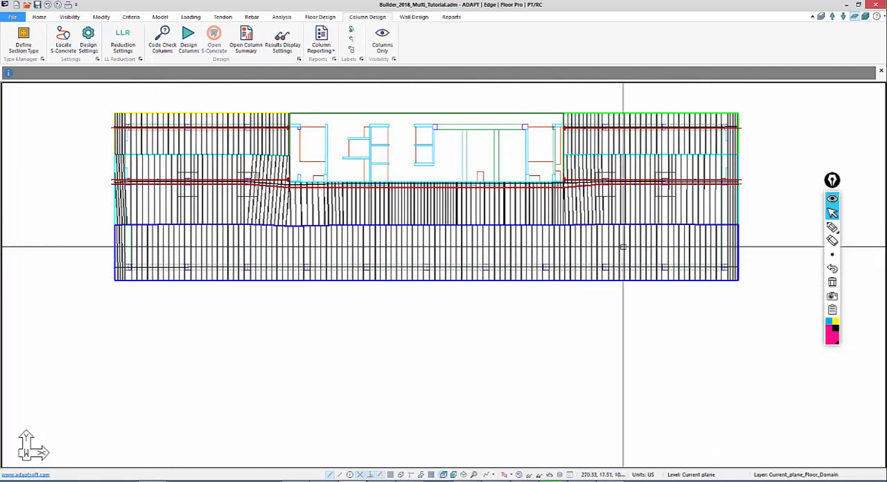
Examine the geometry details of the lower support line's design section and use the calculator to work out the strands needed
double_click(469, 238)
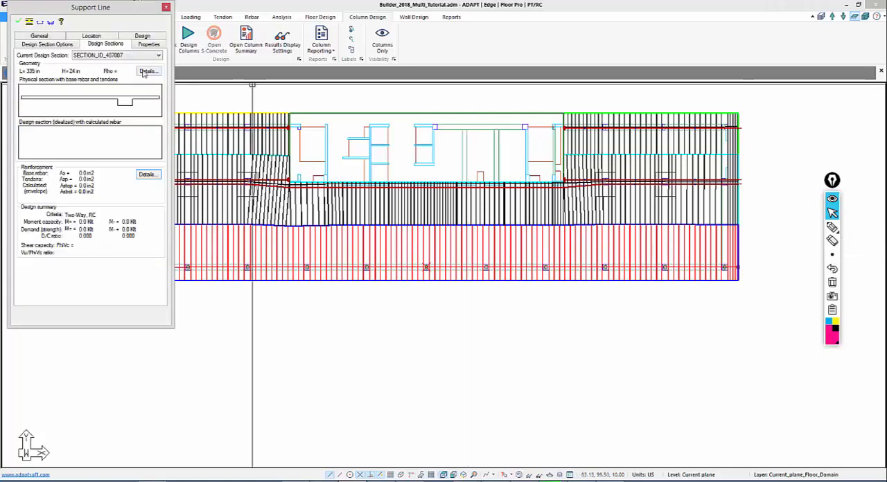
click(147, 71)
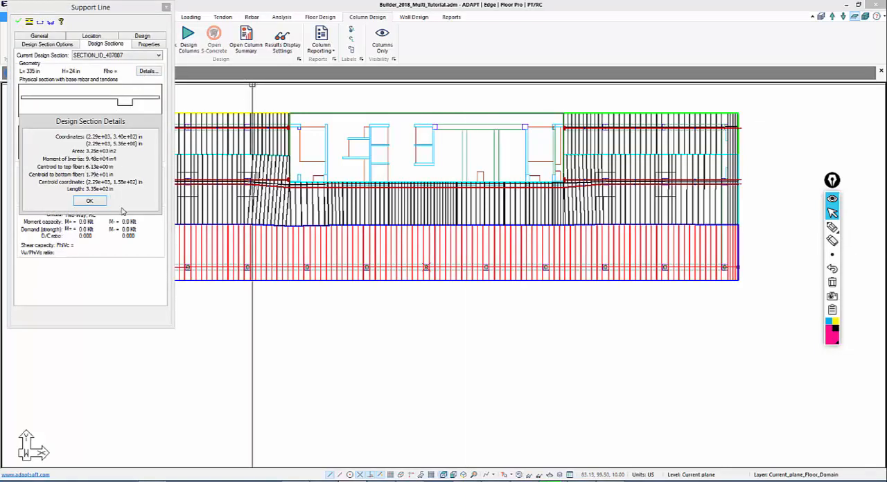
click(619, 481)
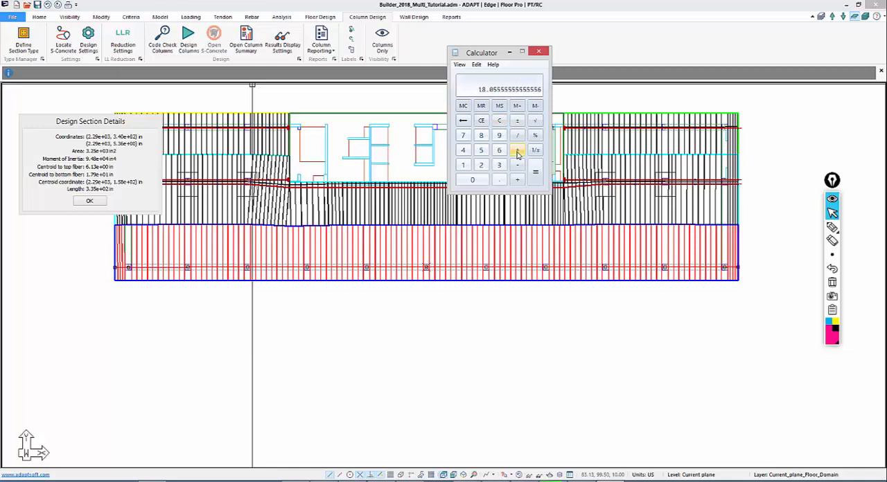
click(570, 335)
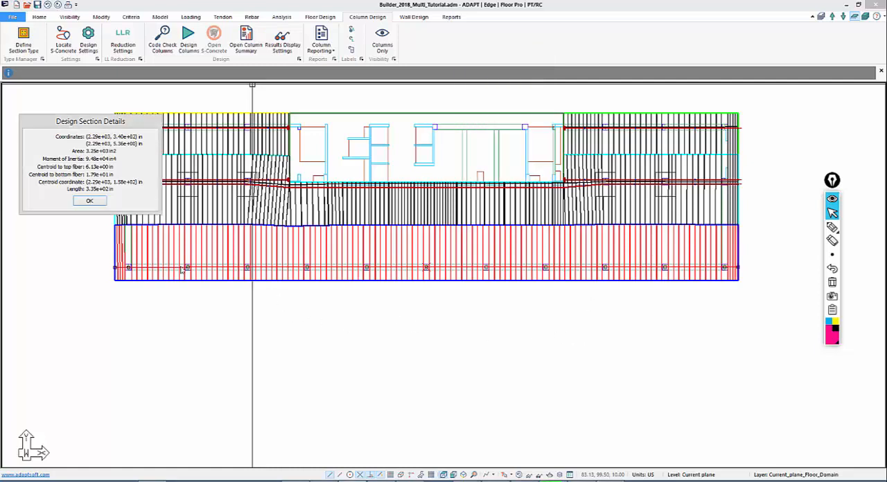
click(90, 200)
Start a new tendon at the slab's left edge on the lower column line
scroll(115, 322, up, 3)
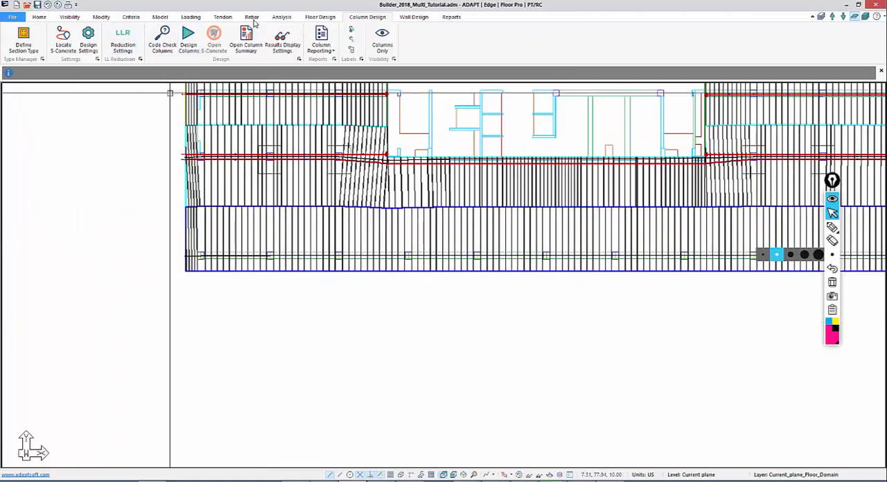
click(222, 17)
click(125, 37)
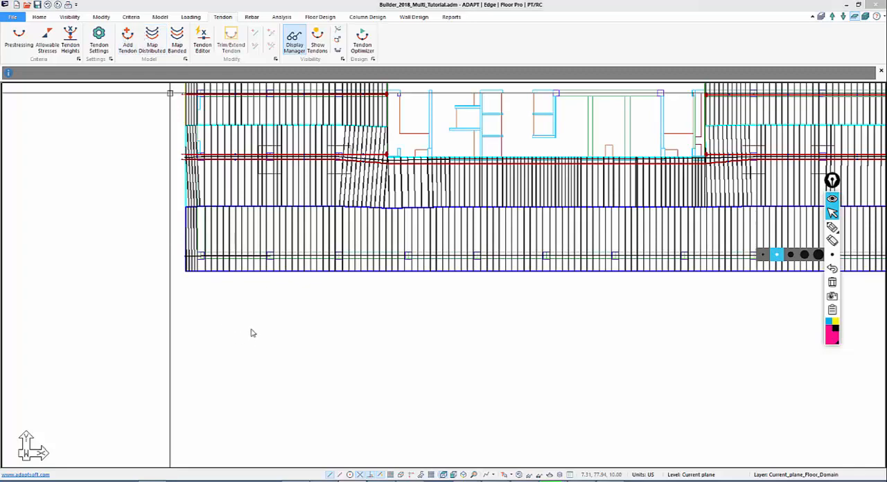
scroll(187, 257, up, 5)
scroll(266, 254, up, 1)
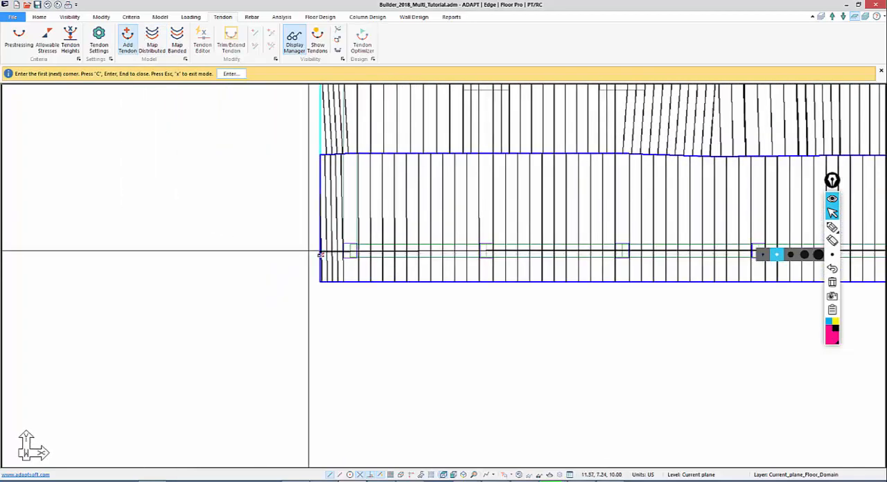
click(320, 247)
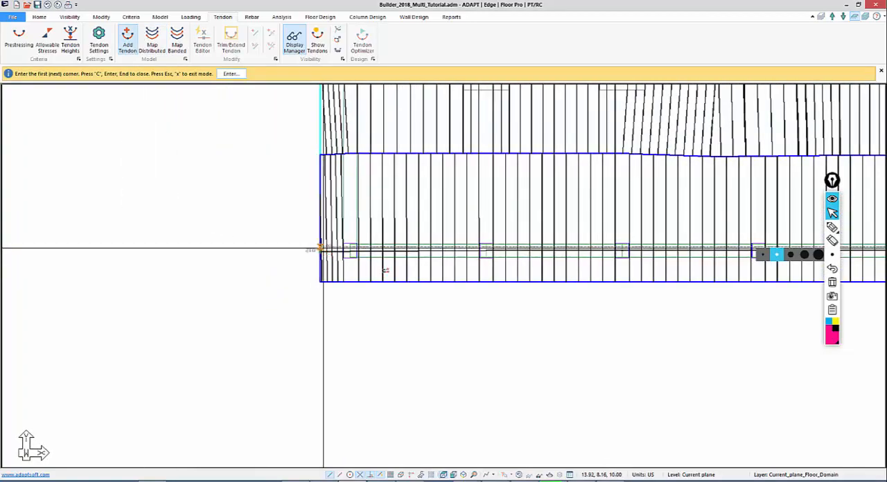
Extend the new tendon along the lower row of columns, snapping its points at the columns up to the fifth one
middle_drag(309, 286, 118, 234)
scroll(118, 234, down, 1)
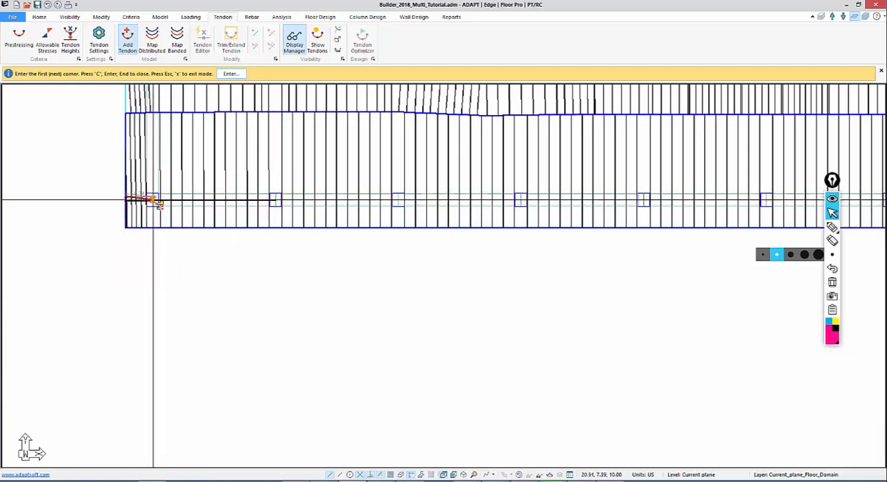
click(276, 182)
click(399, 184)
middle_drag(457, 195, 246, 178)
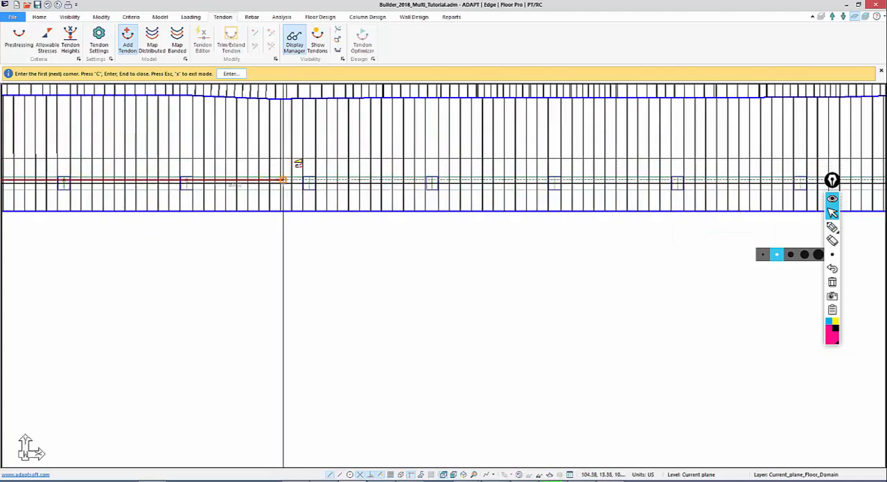
click(432, 169)
Continue the tendon through the sixth to eleventh columns of the lower row
middle_drag(580, 159, 349, 156)
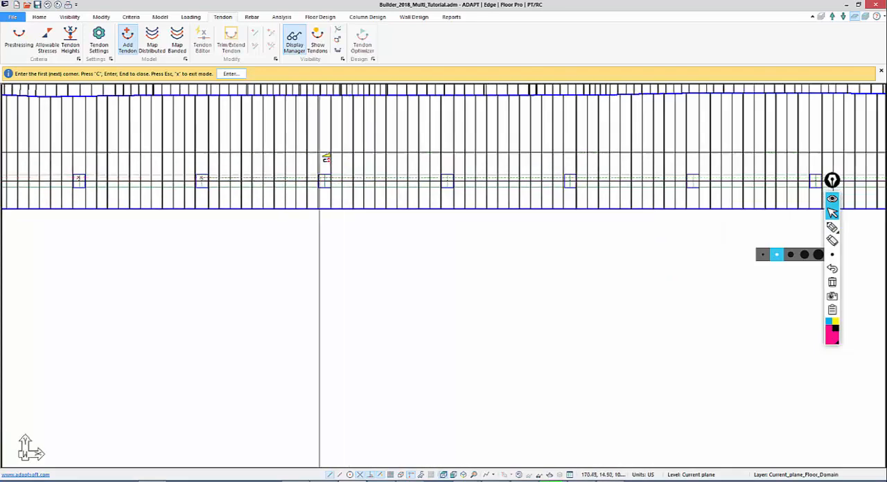
click(322, 179)
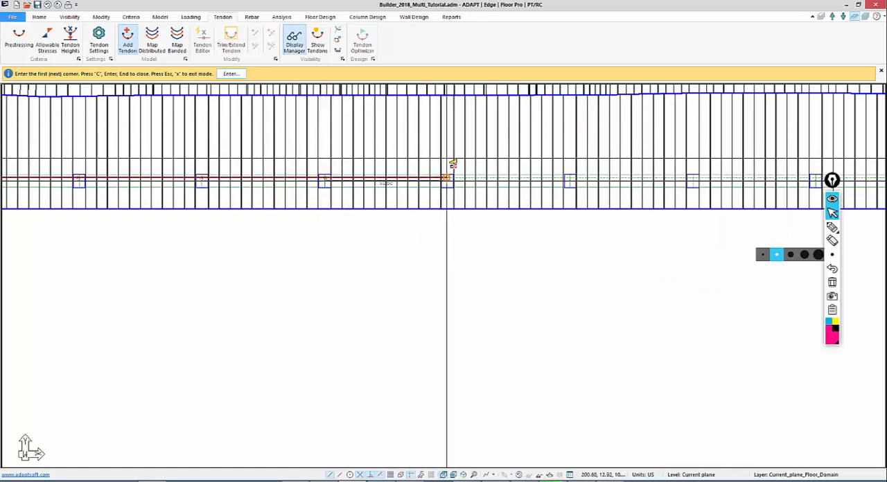
click(446, 158)
middle_drag(550, 157, 287, 152)
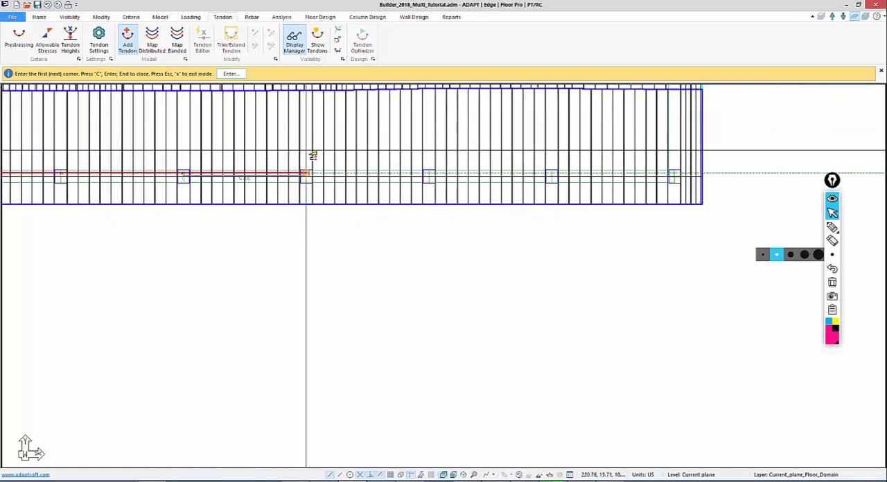
click(427, 155)
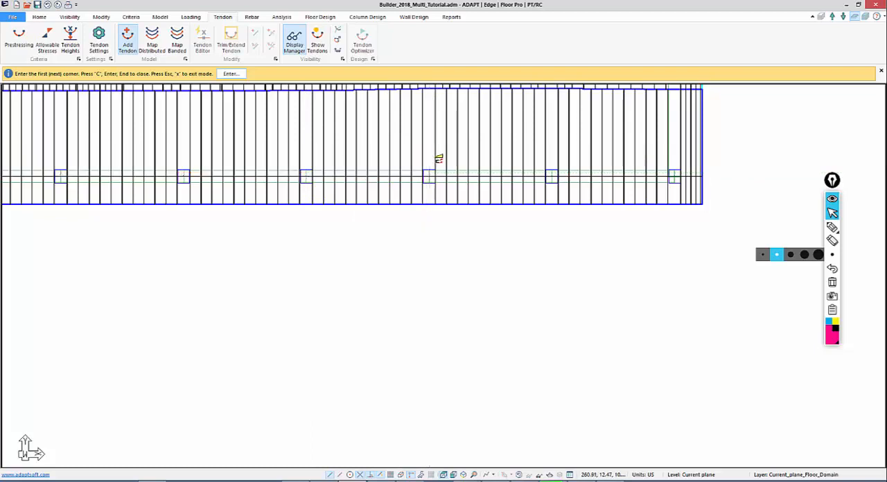
click(552, 158)
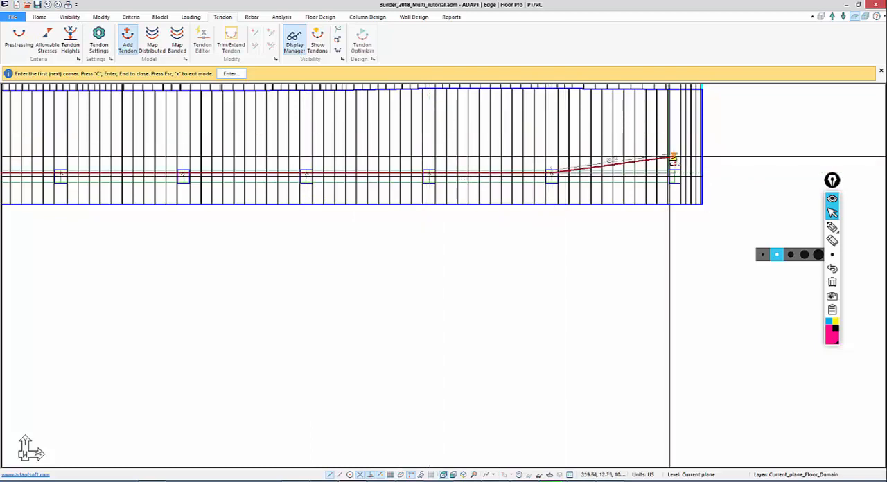
click(679, 160)
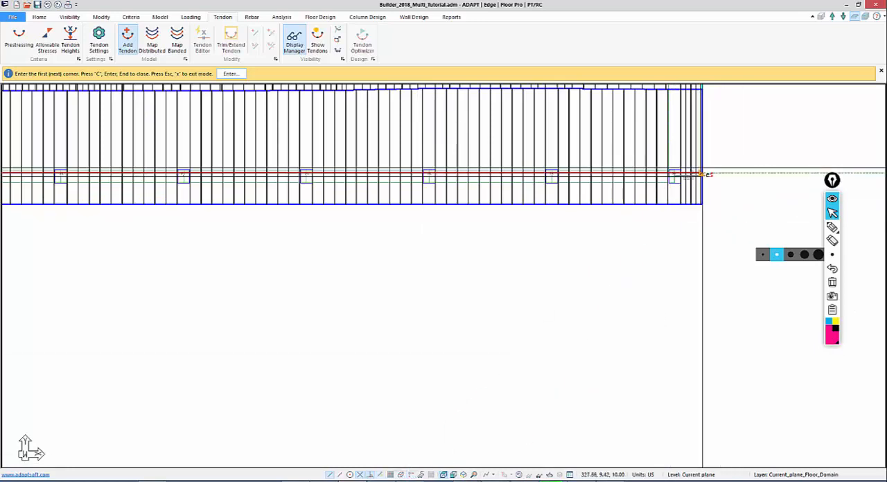
Finish the lower tendon at the slab's right edge and exit tendon creation
mouse_move(422, 217)
middle_down()
mouse_move(585, 278)
mouse_move(554, 280)
middle_up()
scroll(416, 264, down, 4)
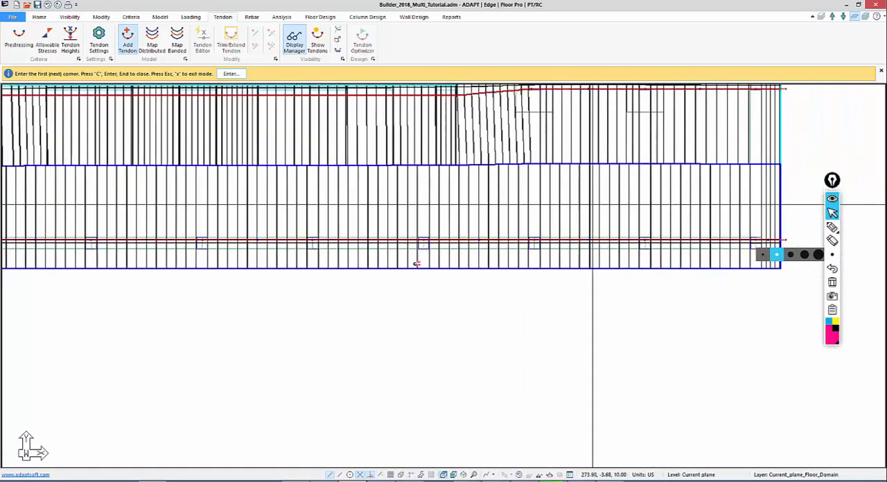
scroll(364, 226, down, 1)
middle_drag(164, 330, 458, 326)
scroll(145, 298, up, 4)
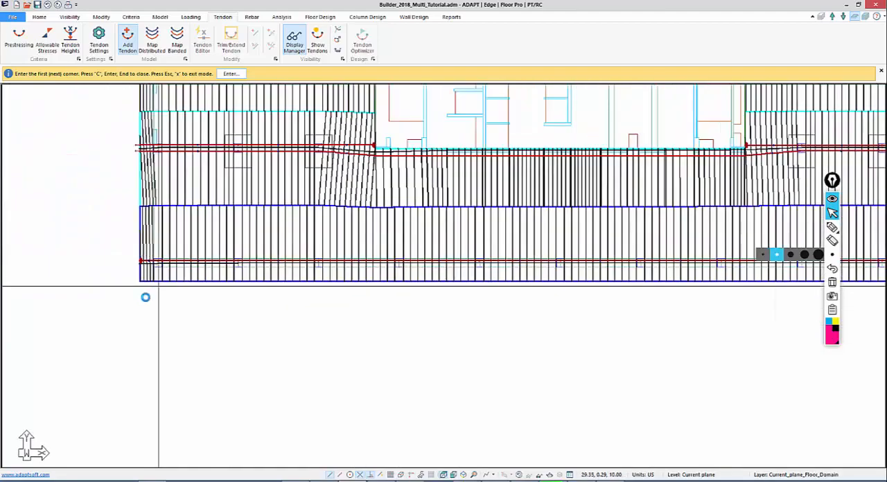
right_click(121, 237)
click(144, 245)
Open the new lower tendon's shape, system and friction properties and set the shape of span 1 to Straight
scroll(236, 310, up, 5)
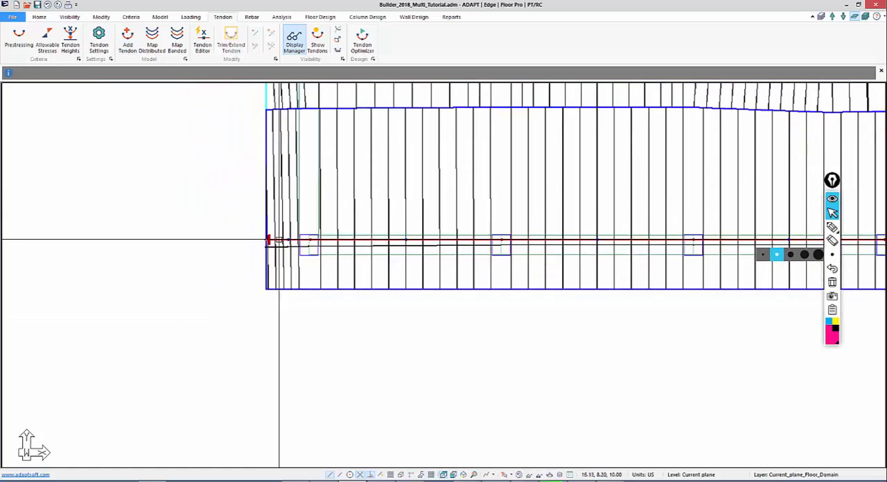
double_click(280, 240)
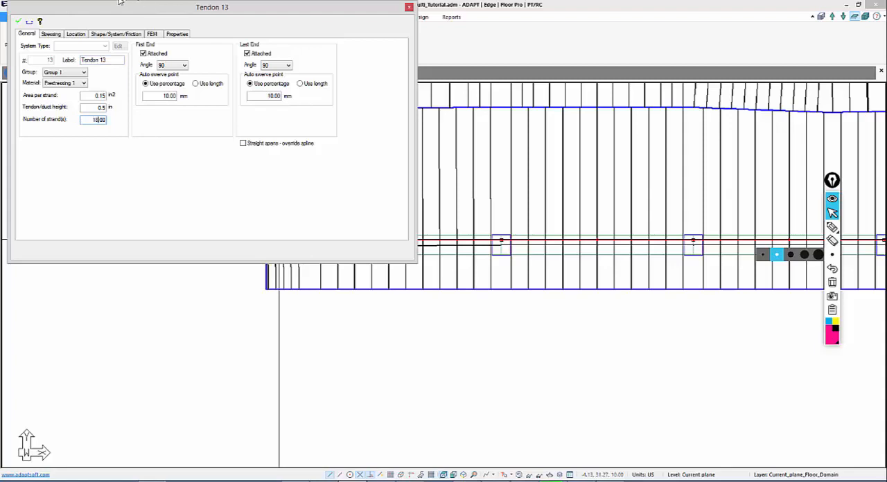
click(51, 35)
click(108, 35)
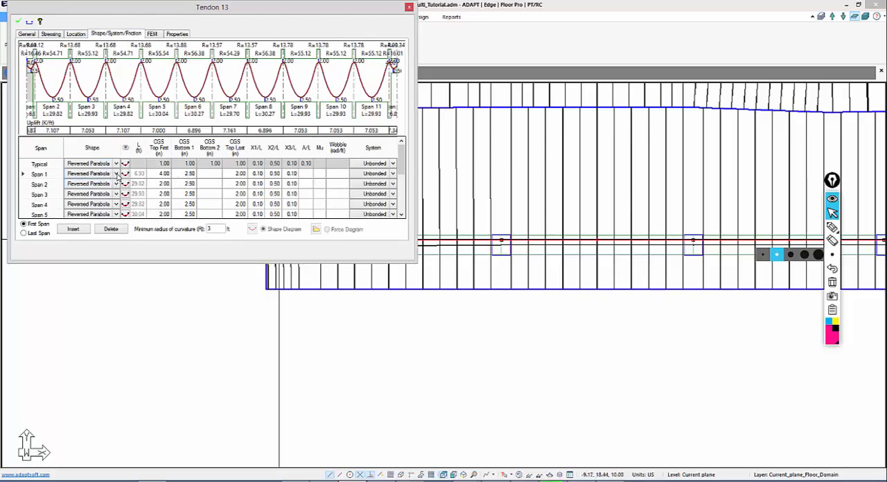
click(115, 174)
click(102, 217)
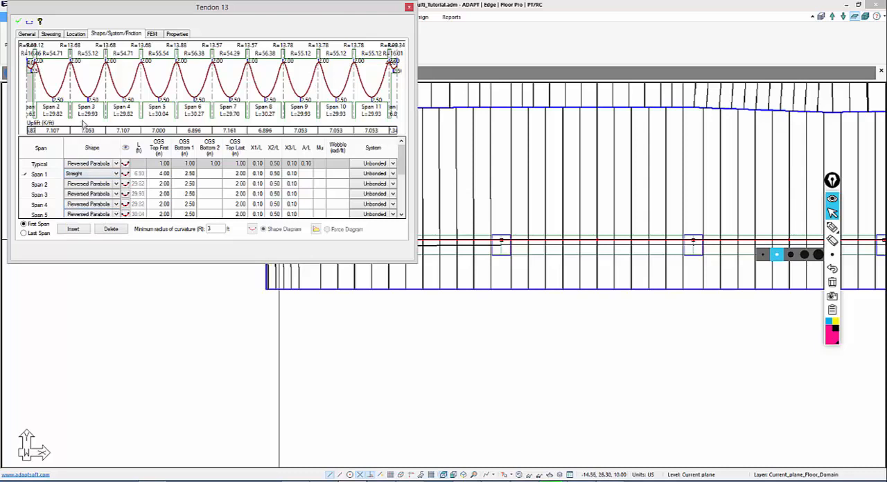
Set the CGS at the end of span 1 to 4.00 in
click(183, 174)
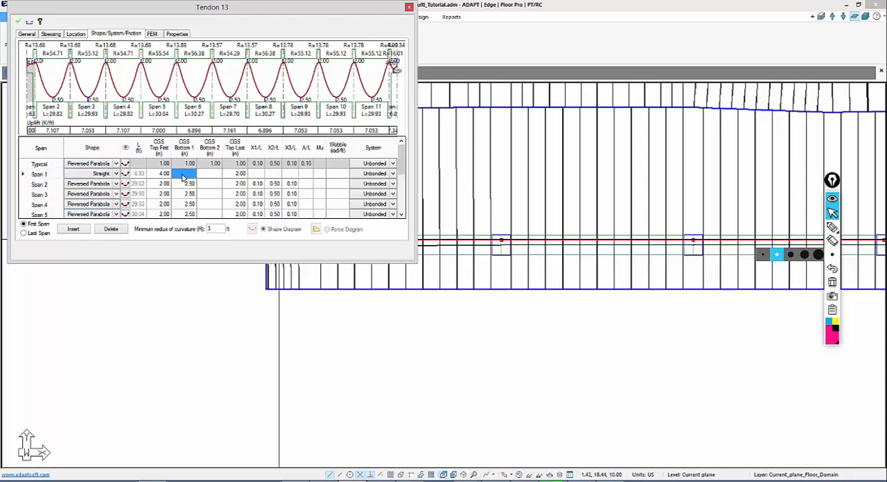
click(237, 176)
text(4)
click(236, 194)
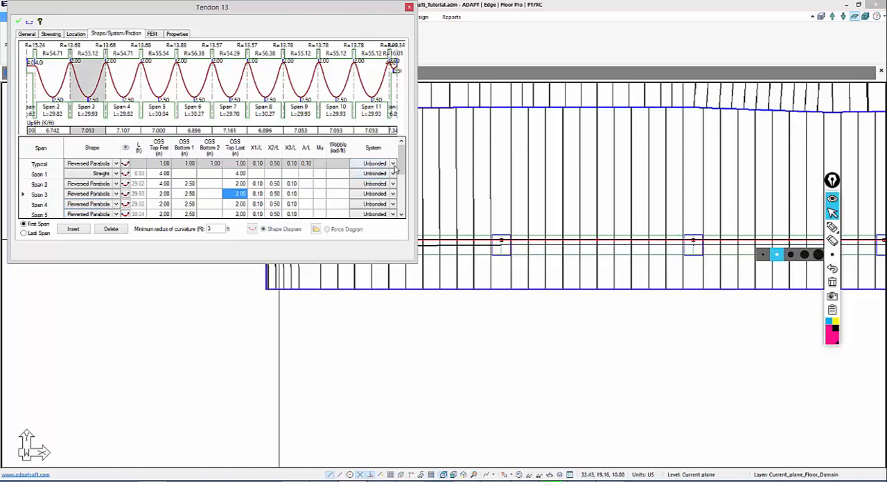
Set the shape of span 12 to Straight with a first-end CGS of 4.00 in and apply the changes
drag(400, 161, 400, 194)
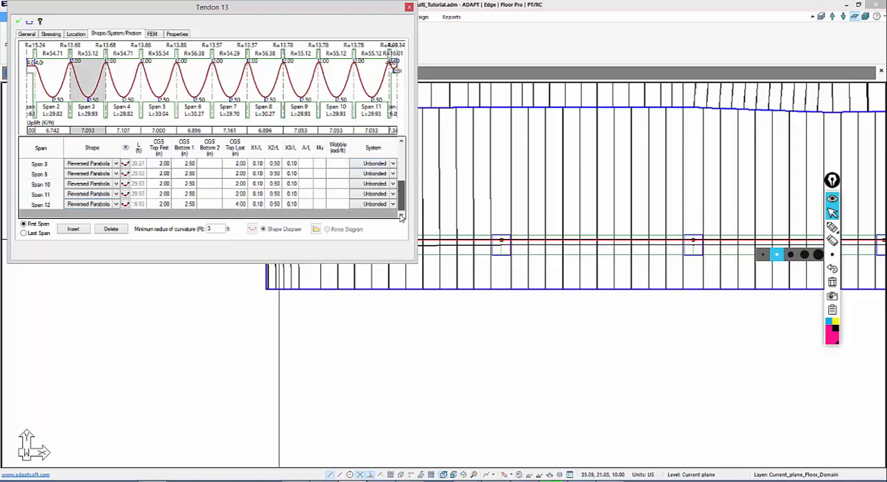
click(117, 207)
click(116, 205)
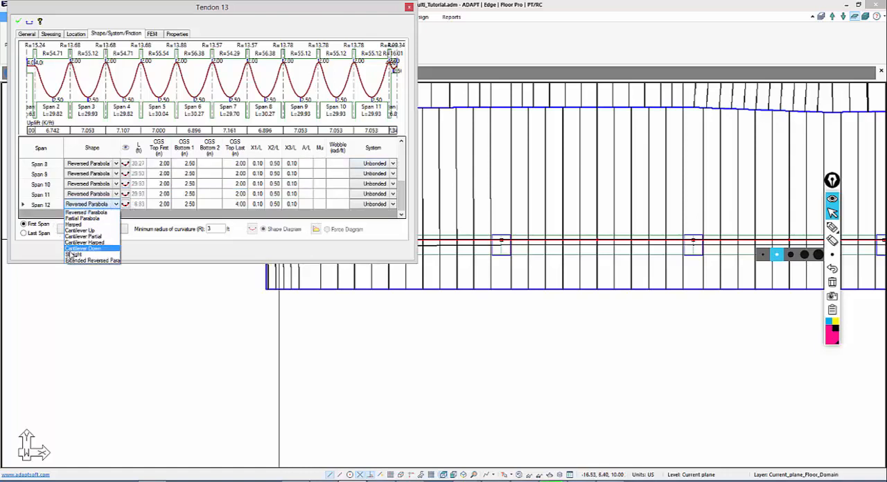
click(115, 251)
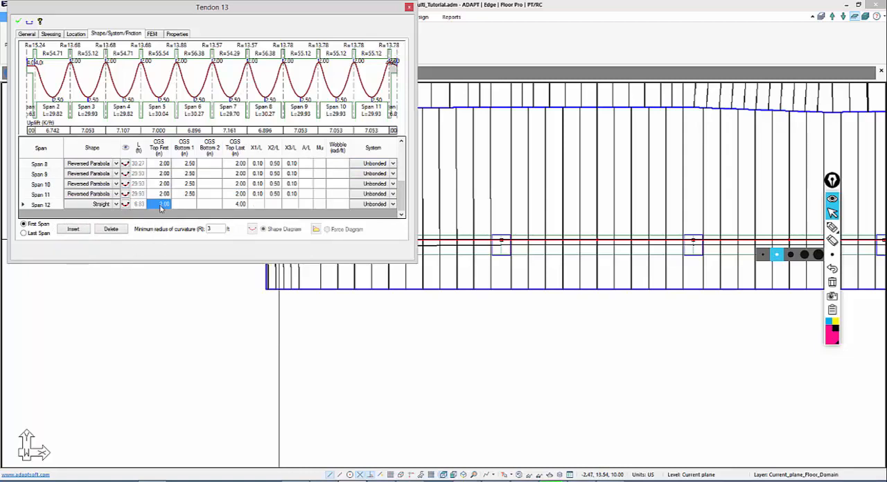
click(164, 184)
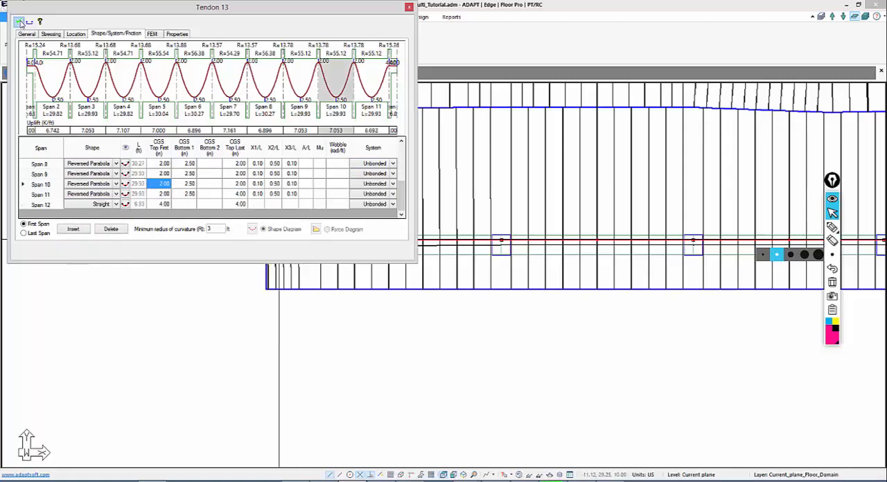
click(20, 22)
Set the stressing of the tendon to Live at both ends, apply it and close the tendon properties
click(52, 34)
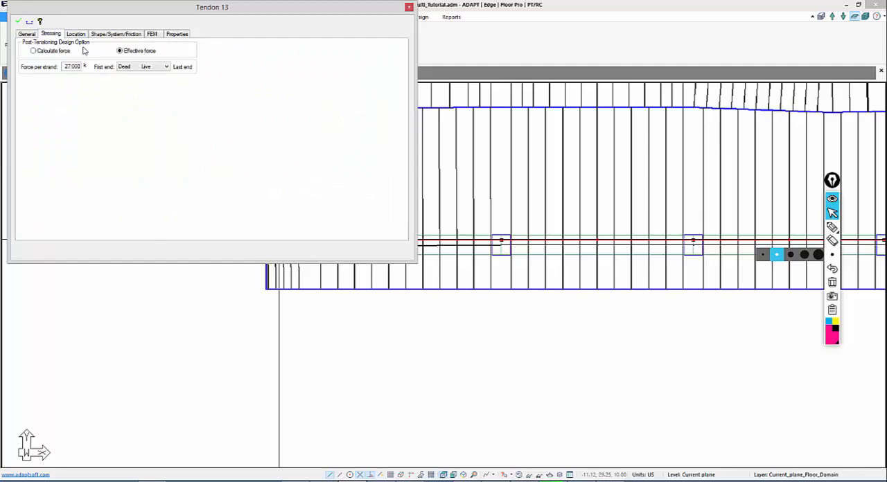
click(123, 66)
click(128, 77)
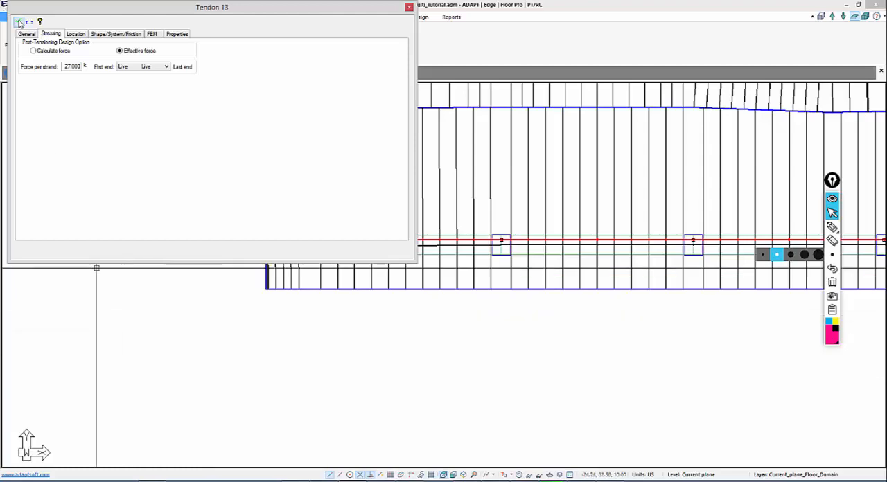
click(19, 23)
key(Escape)
Display the Y-direction design sections and their support line tributary regions over the whole slab plan
middle_drag(206, 358, 132, 365)
scroll(129, 306, down, 2)
scroll(245, 358, down, 2)
middle_drag(378, 387, 78, 358)
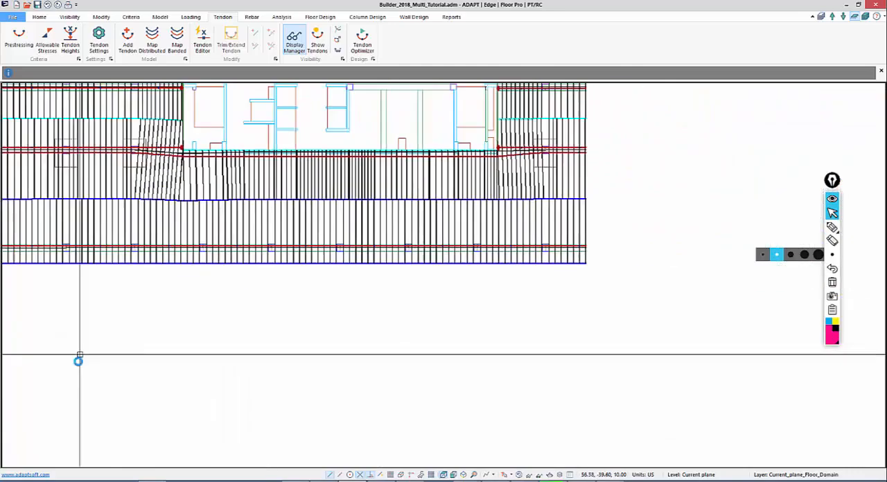
scroll(372, 298, down, 1)
middle_drag(348, 235, 402, 273)
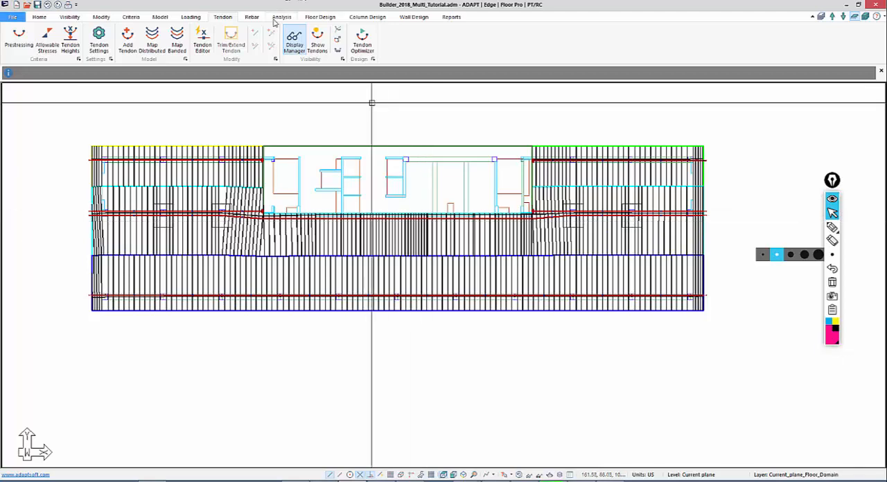
click(329, 21)
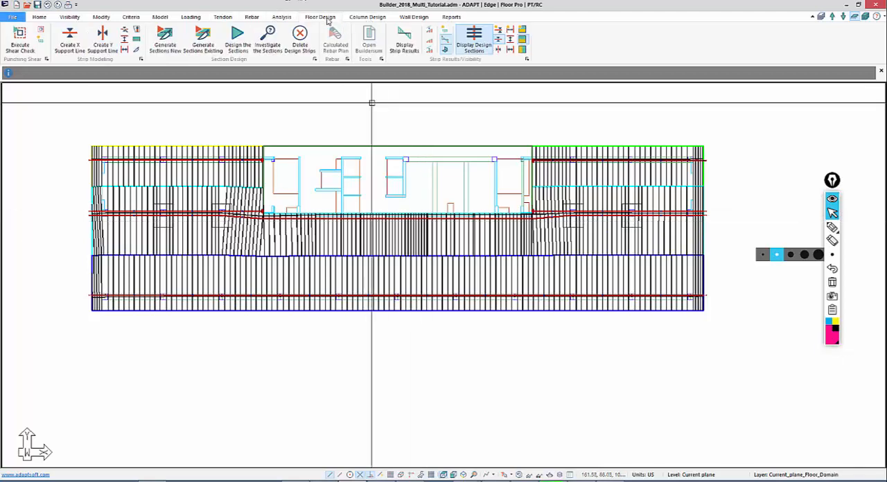
click(498, 49)
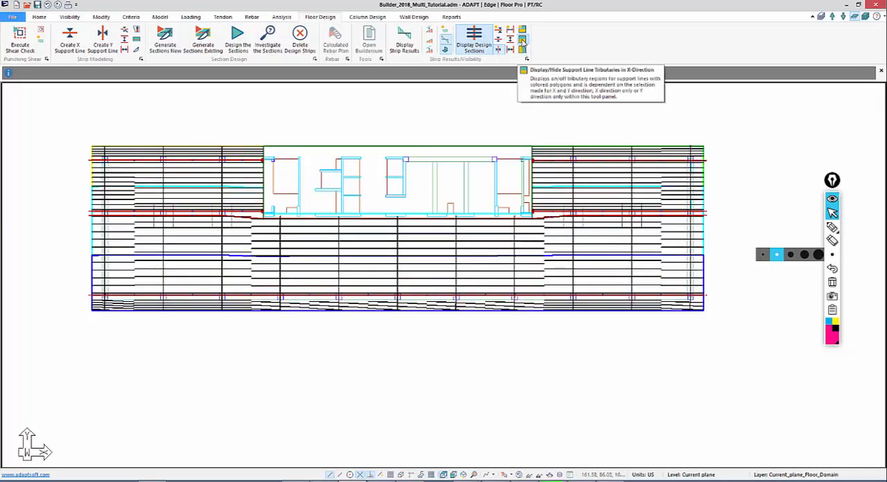
click(523, 40)
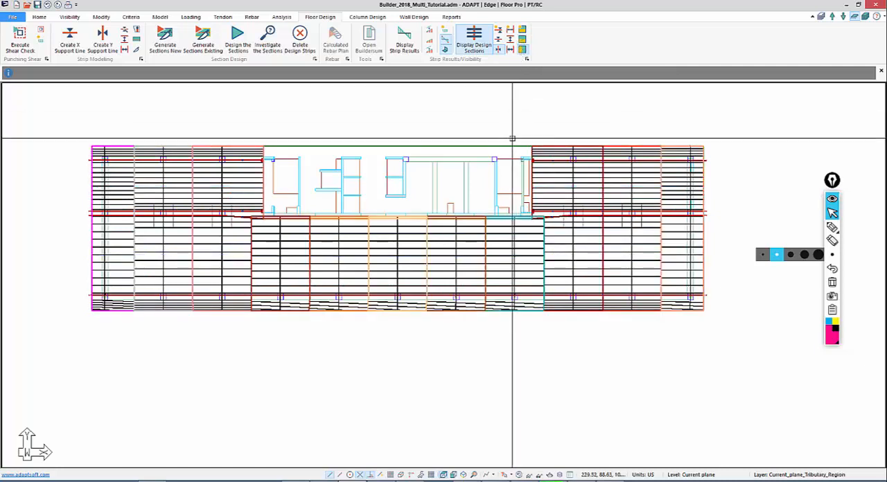
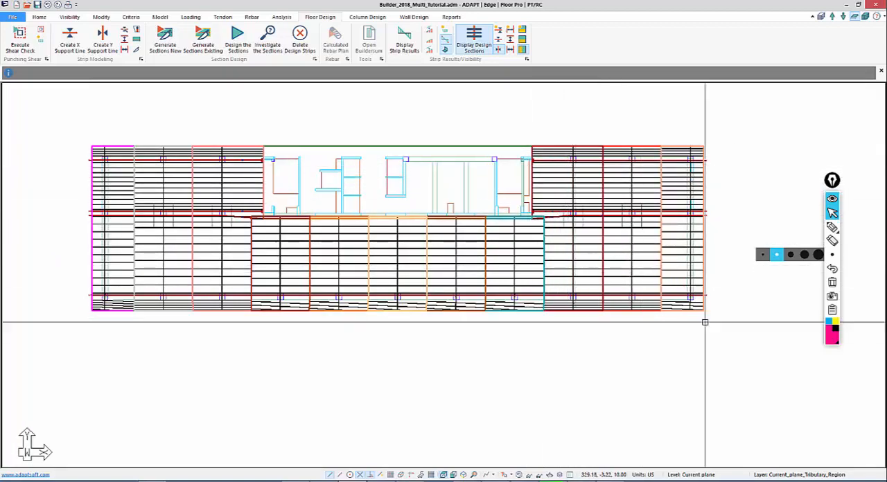
click(832, 229)
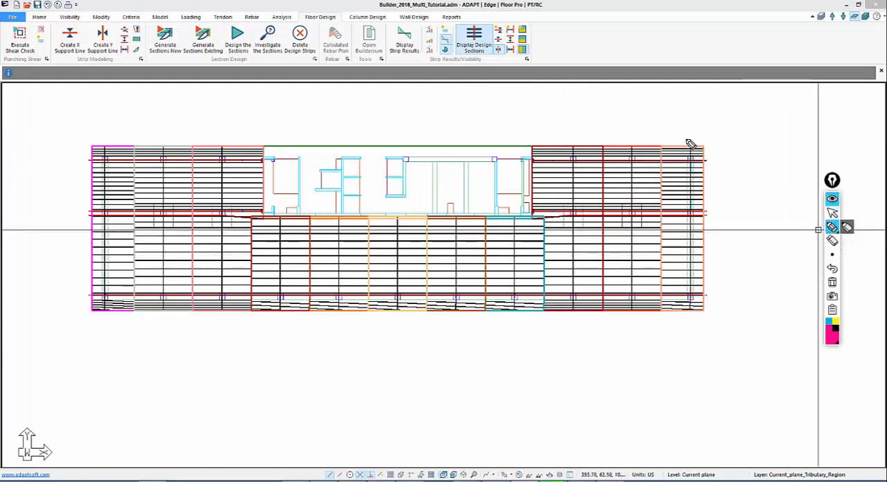
drag(689, 141, 691, 342)
drag(626, 132, 637, 243)
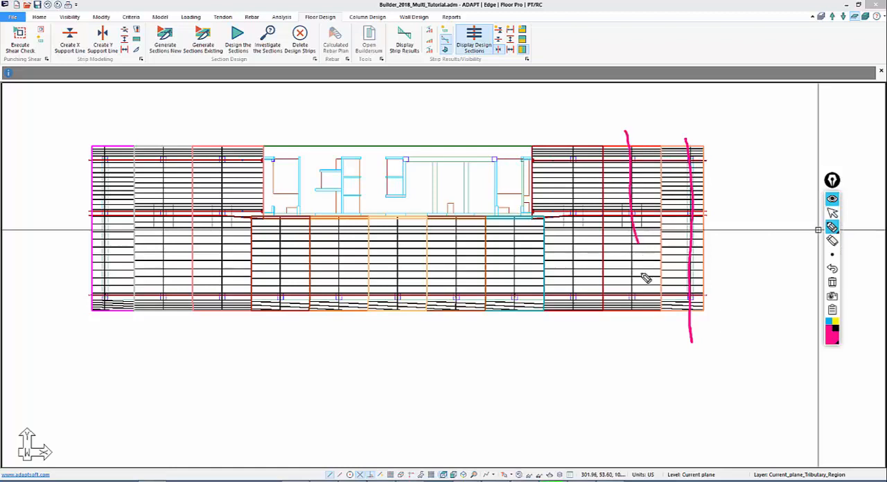
drag(645, 278, 631, 327)
drag(575, 138, 574, 349)
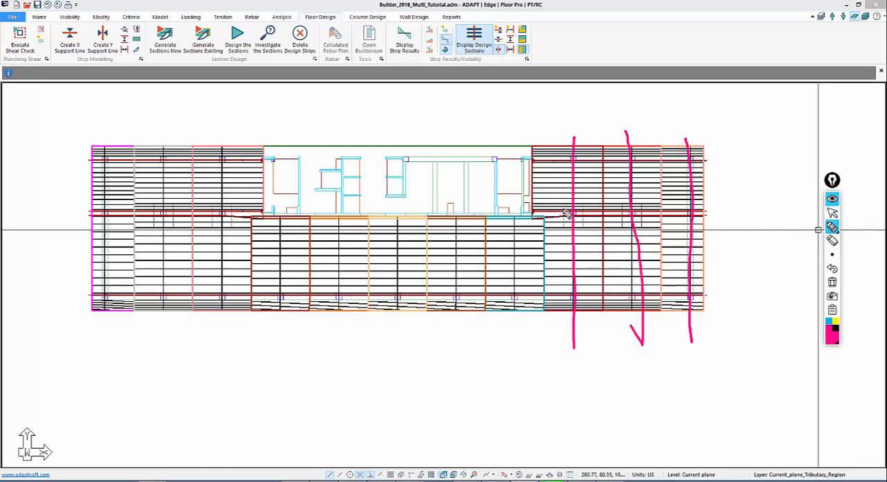
mouse_move(682, 196)
mouse_down()
mouse_move(542, 185)
mouse_move(561, 197)
mouse_up()
drag(677, 192, 673, 201)
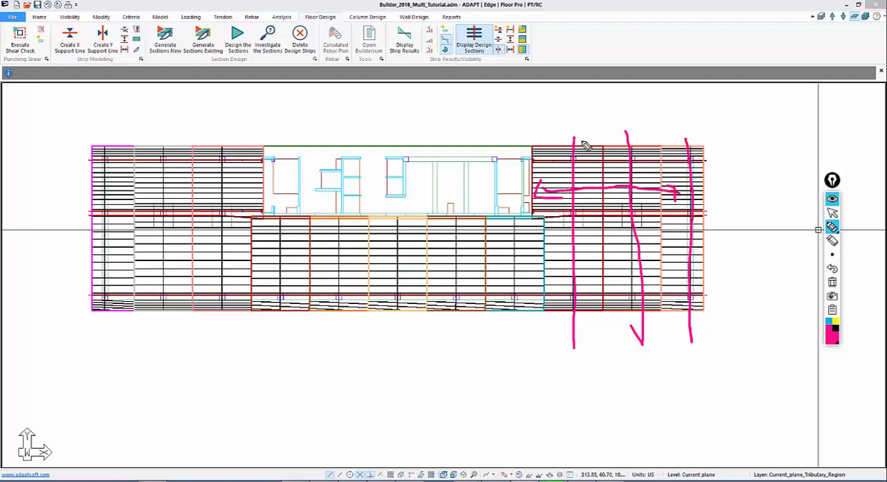
drag(220, 141, 222, 227)
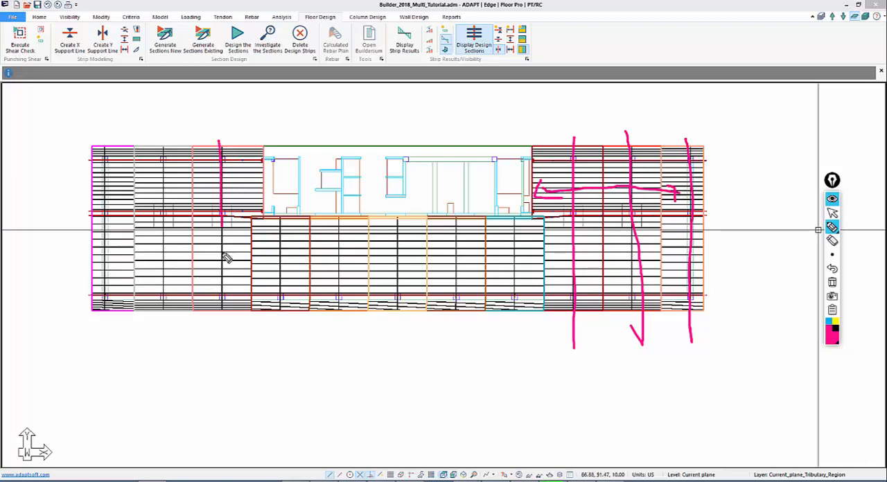
drag(227, 257, 225, 324)
drag(169, 150, 165, 350)
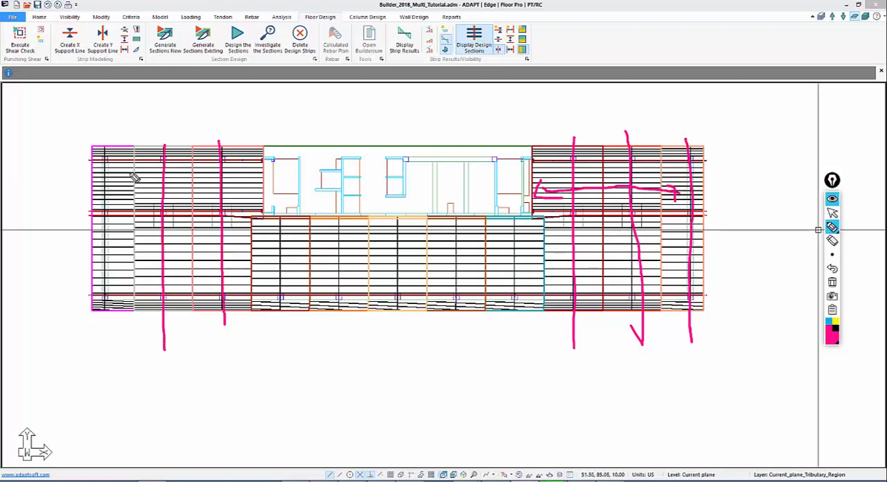
drag(102, 151, 129, 334)
drag(413, 226, 421, 310)
drag(408, 238, 414, 226)
mouse_move(259, 248)
mouse_down()
mouse_move(406, 262)
mouse_move(536, 256)
mouse_up()
drag(273, 239, 284, 270)
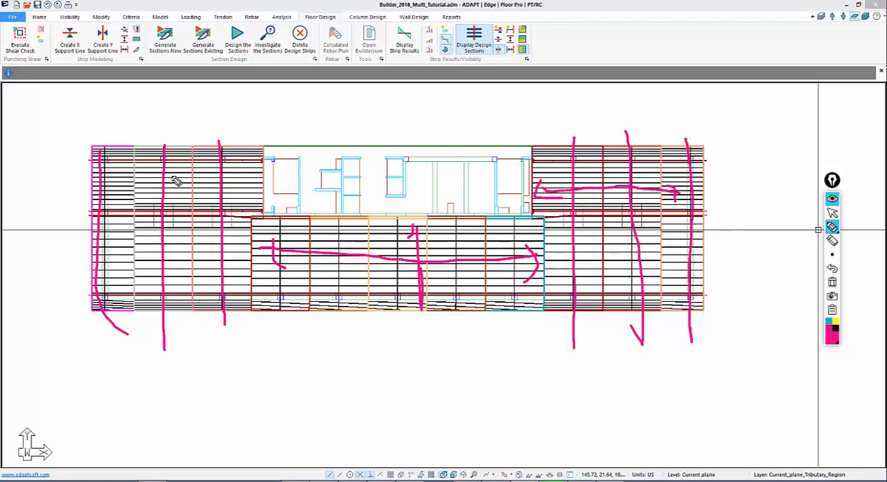
mouse_move(166, 98)
mouse_down()
mouse_move(166, 118)
mouse_move(219, 118)
mouse_up()
mouse_move(578, 103)
mouse_down()
mouse_move(576, 119)
mouse_move(589, 103)
mouse_move(624, 133)
mouse_up()
click(622, 112)
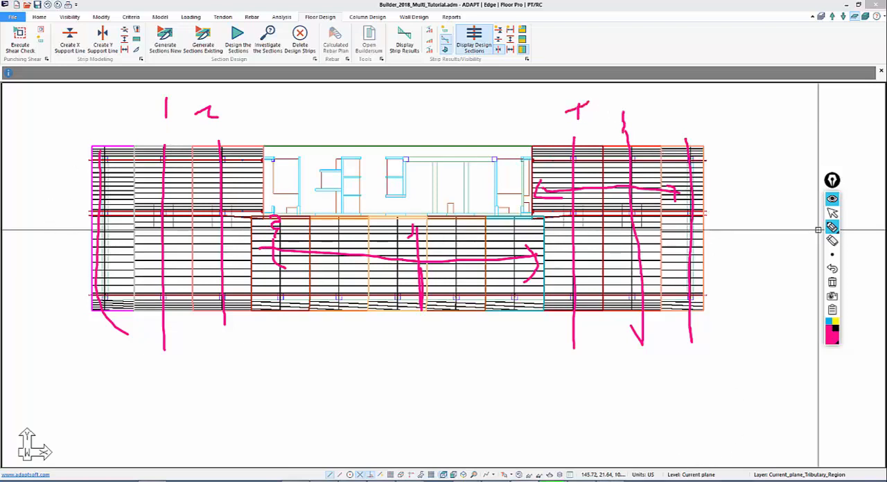
click(833, 282)
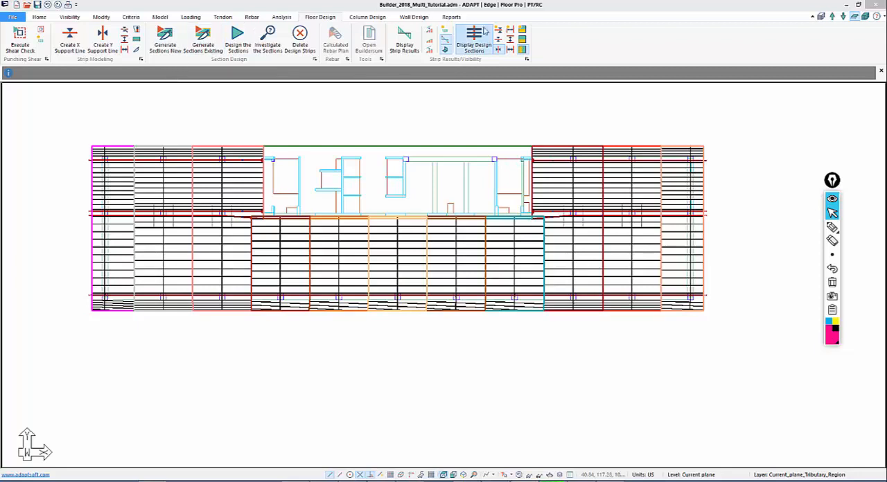
Open the properties of the upper-left banded tendon to review its general data, and close them
click(223, 17)
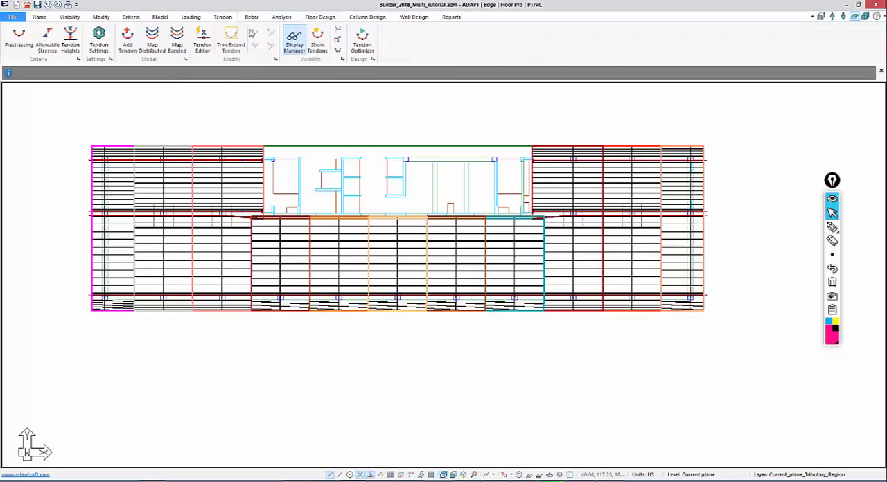
click(316, 38)
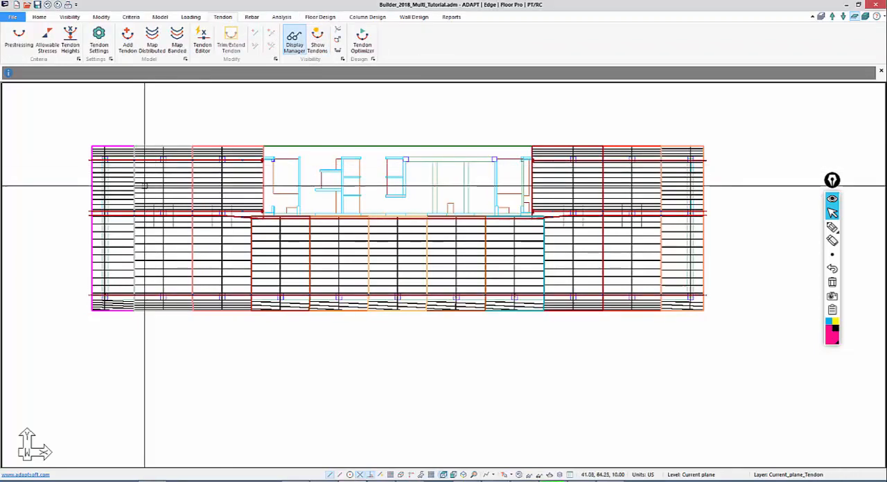
double_click(86, 160)
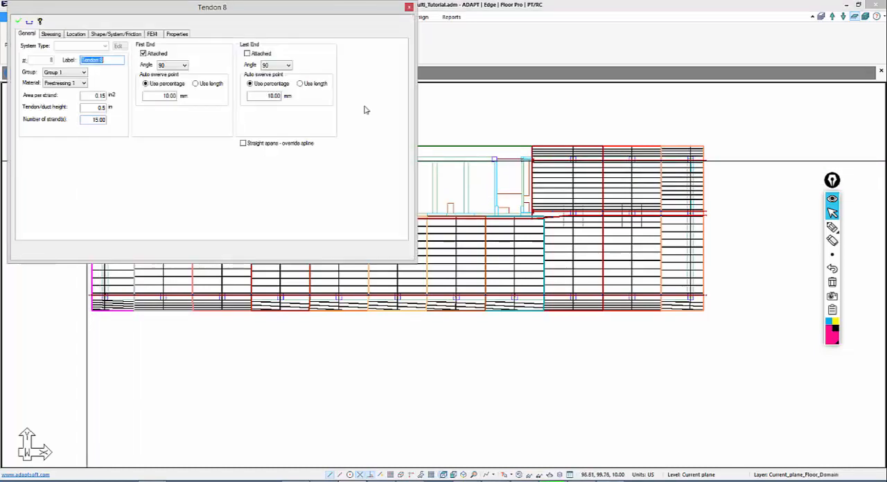
click(409, 7)
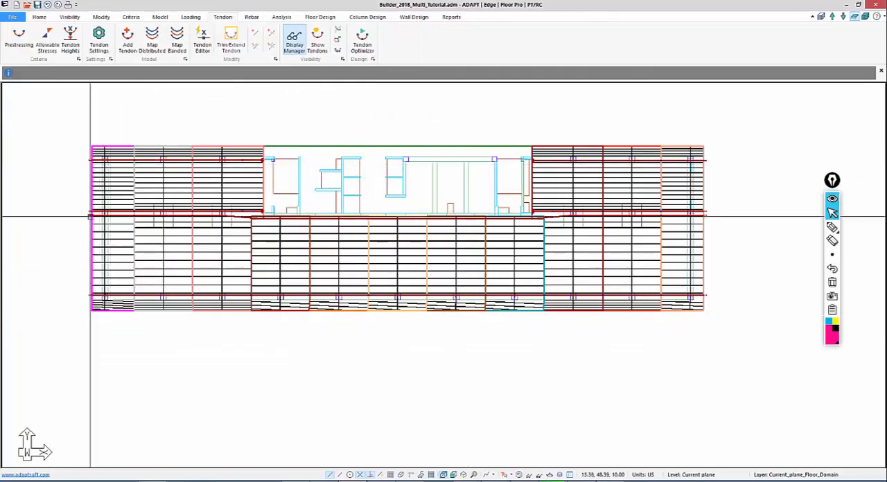
Draw a tendon along the leftmost Y-direction support line, from the lower slab edge through the supports to the upper slab edge
scroll(143, 169, down, 1)
mouse_move(79, 170)
middle_down()
mouse_move(143, 168)
mouse_move(165, 179)
middle_up()
scroll(165, 179, up, 1)
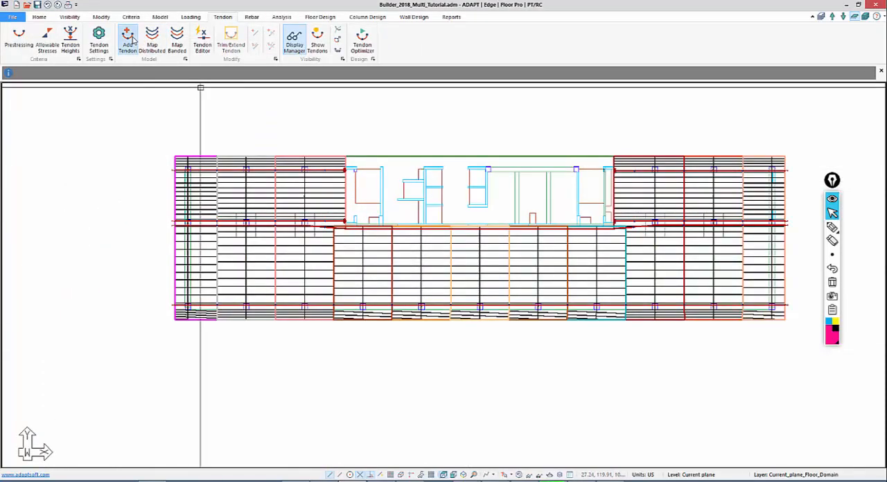
click(129, 40)
scroll(194, 319, up, 3)
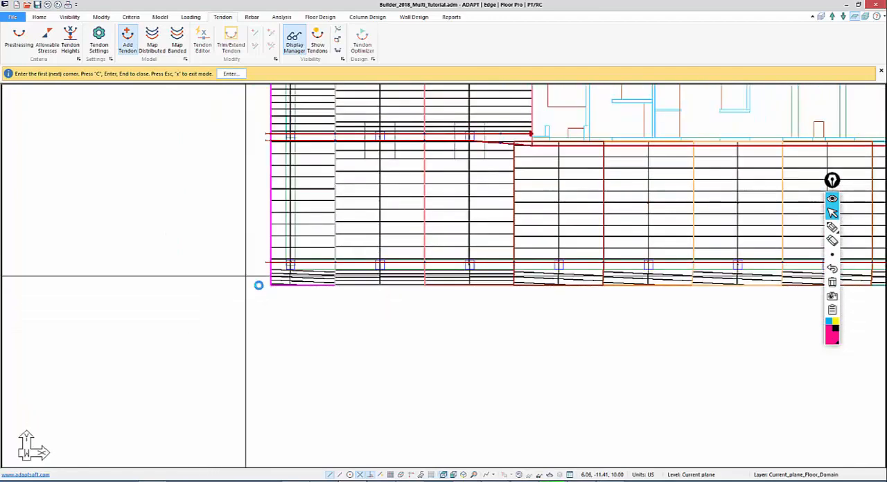
scroll(257, 284, up, 1)
middle_drag(276, 281, 314, 291)
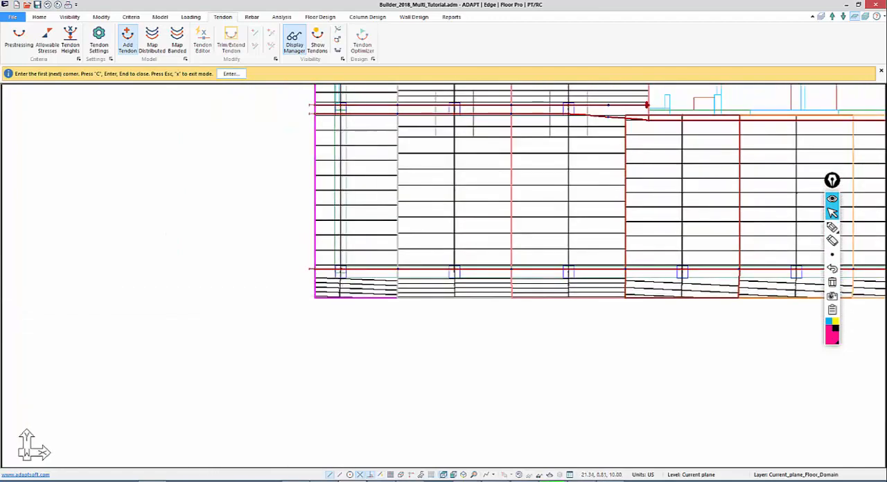
click(343, 298)
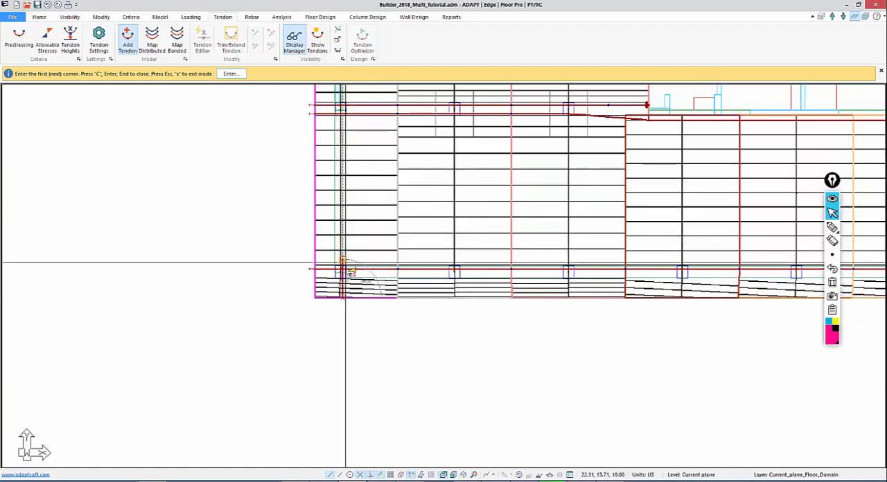
mouse_move(343, 271)
middle_down()
mouse_move(354, 115)
mouse_move(352, 313)
mouse_move(338, 282)
middle_up()
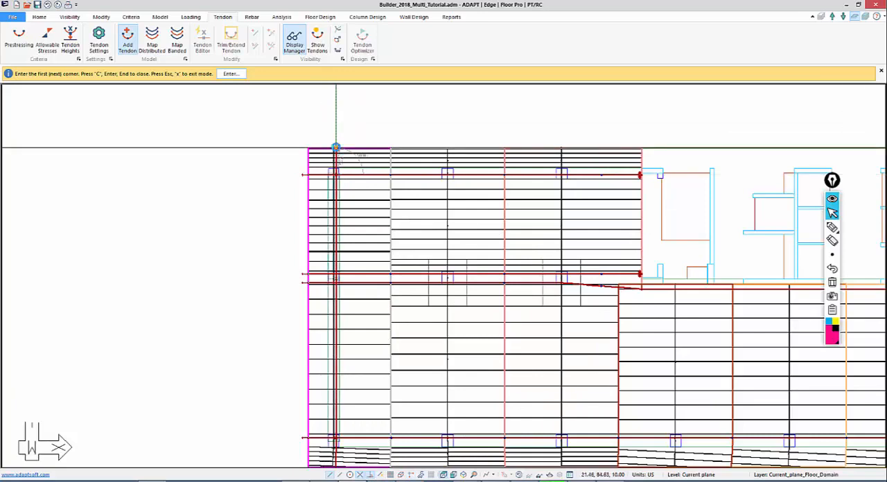
right_click(286, 110)
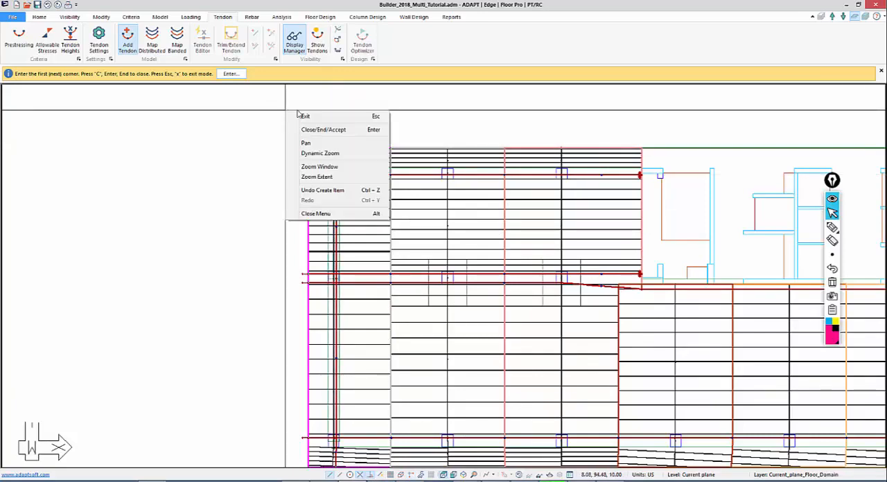
click(302, 116)
Set the stressing of the new Y-direction tendon to Dead at the first end and Live at the last end
middle_drag(324, 257, 302, 165)
scroll(311, 278, down, 1)
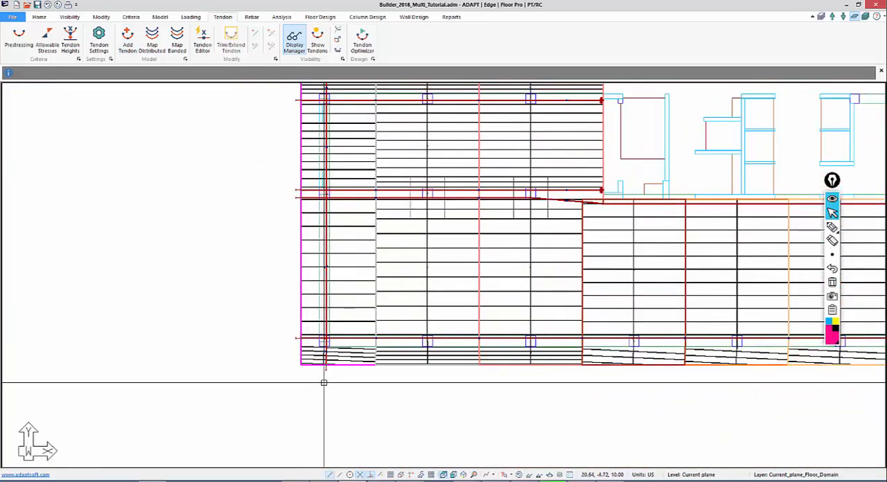
double_click(325, 372)
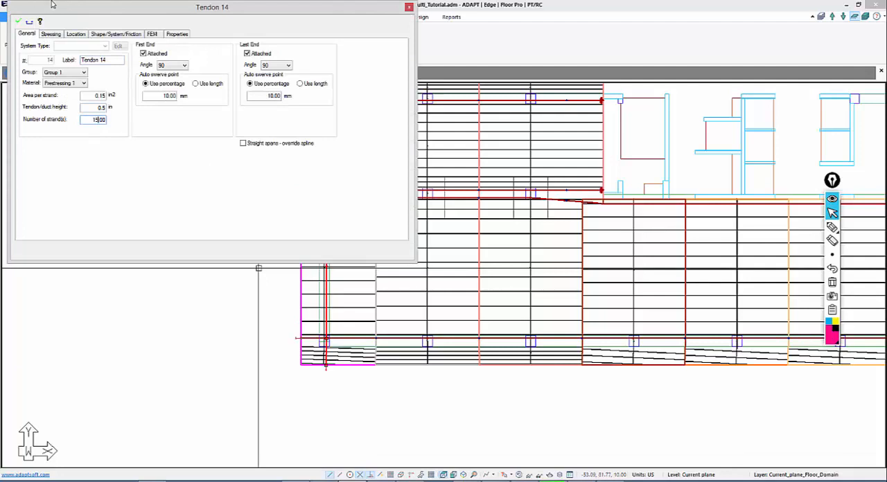
click(51, 34)
click(125, 70)
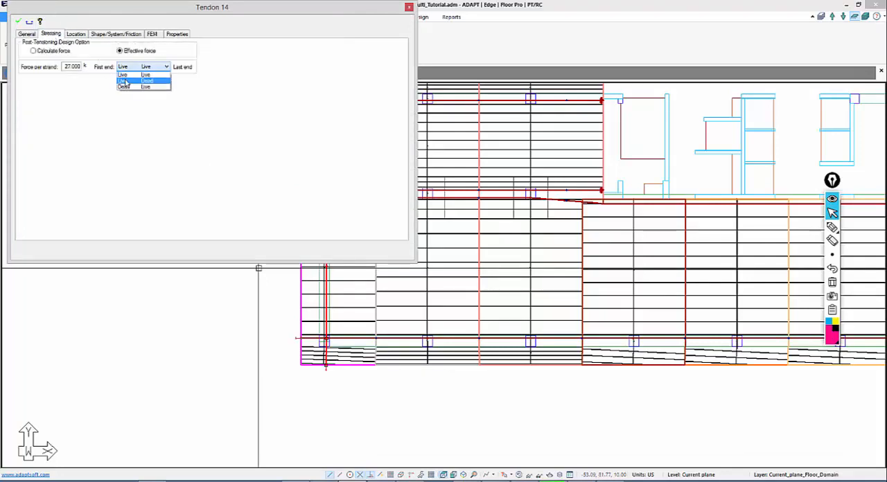
click(125, 84)
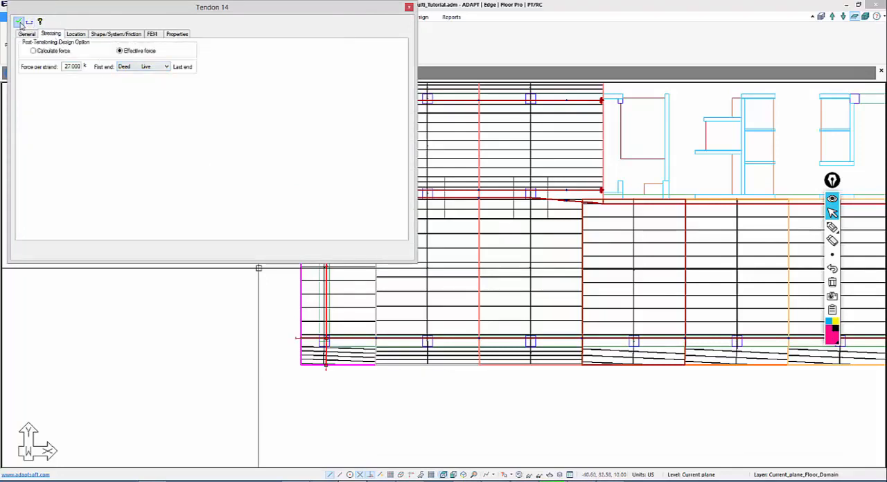
Set the shape of span 1 to Straight with a last-end CGS of 4.00 in
click(114, 33)
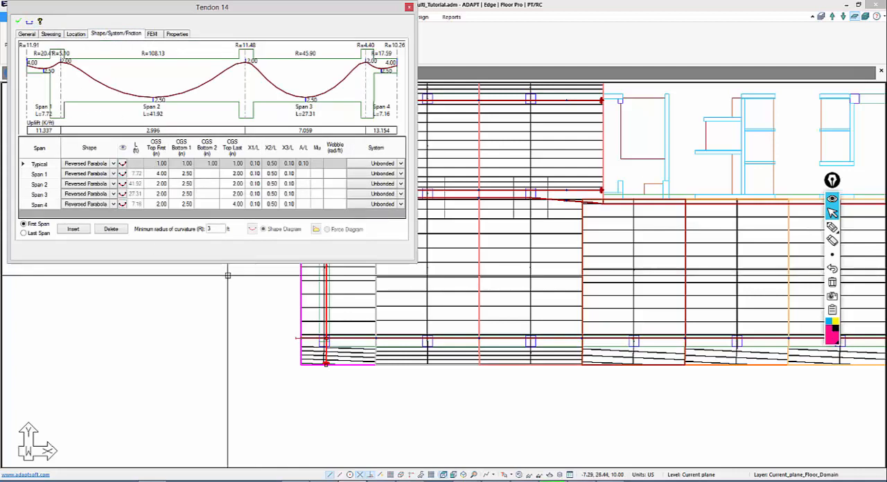
click(114, 174)
click(114, 174)
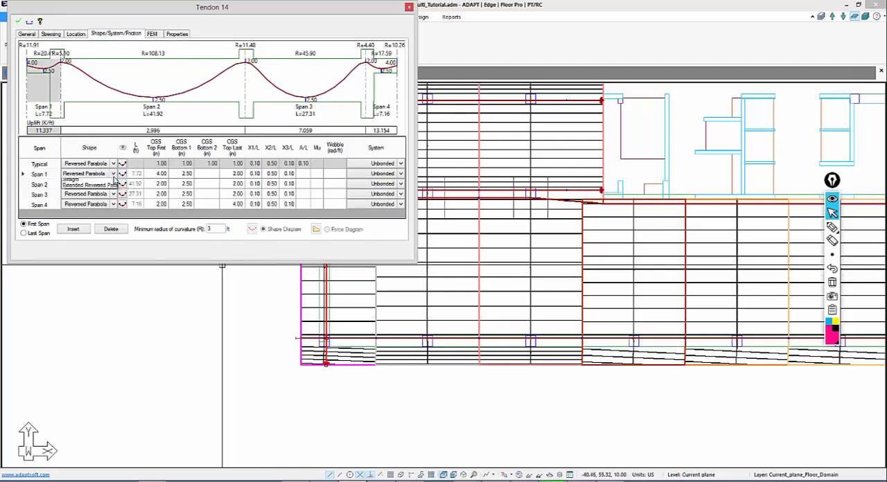
click(76, 223)
click(203, 177)
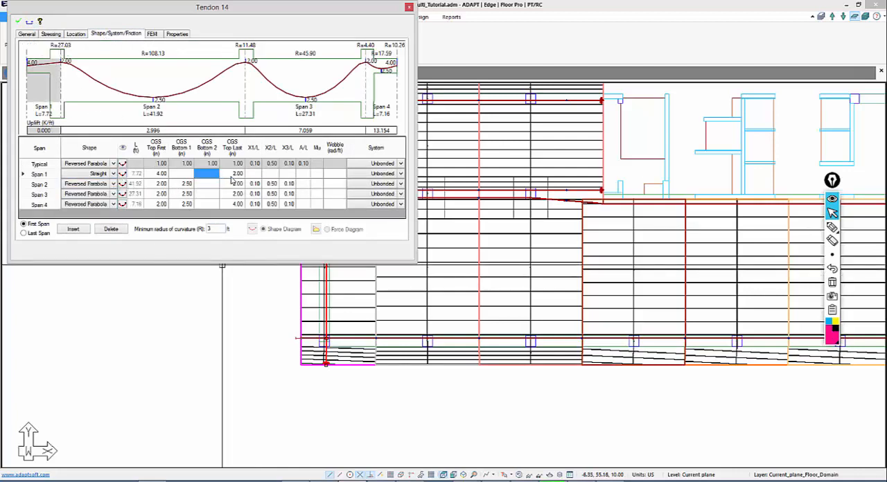
click(231, 176)
key(Delete)
click(229, 195)
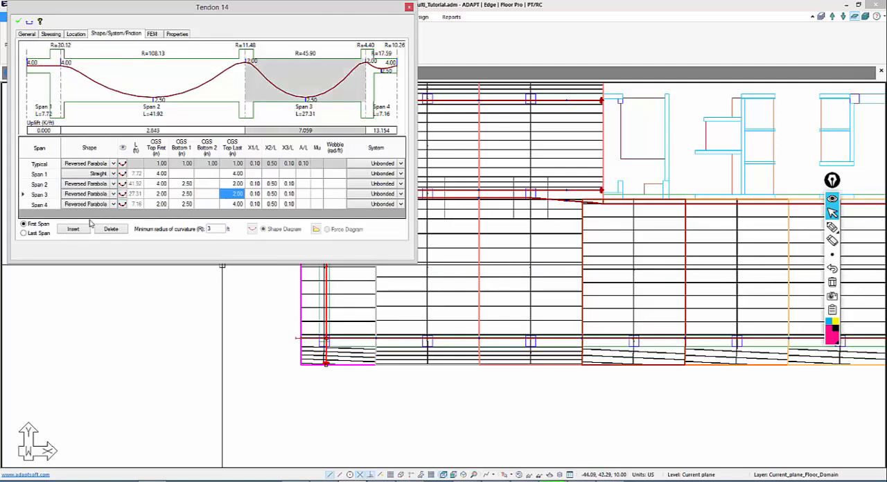
Set the shape of span 4 to Straight with a first-end CGS of 4.00 in and apply the changes to the tendon
click(114, 205)
click(114, 205)
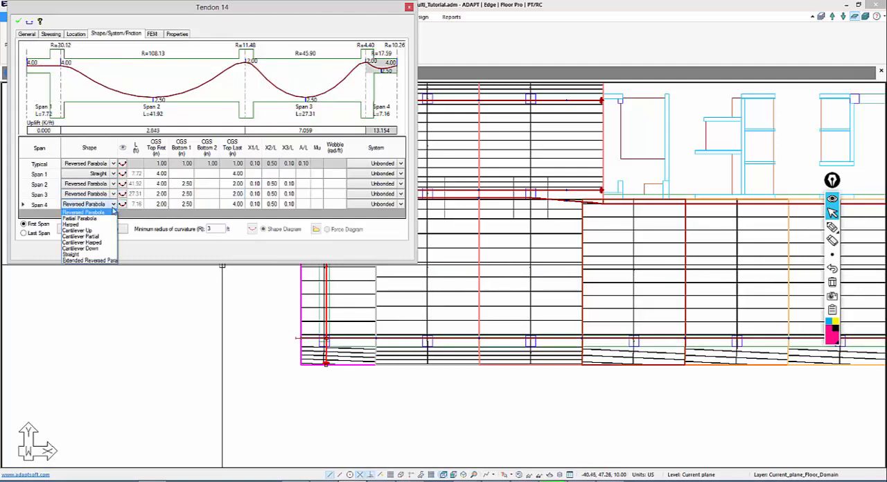
click(97, 255)
click(163, 205)
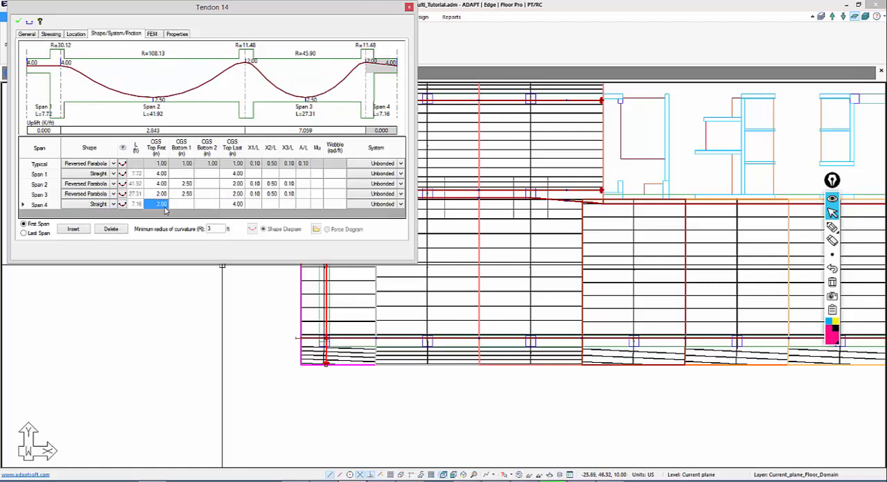
text(4)
click(180, 186)
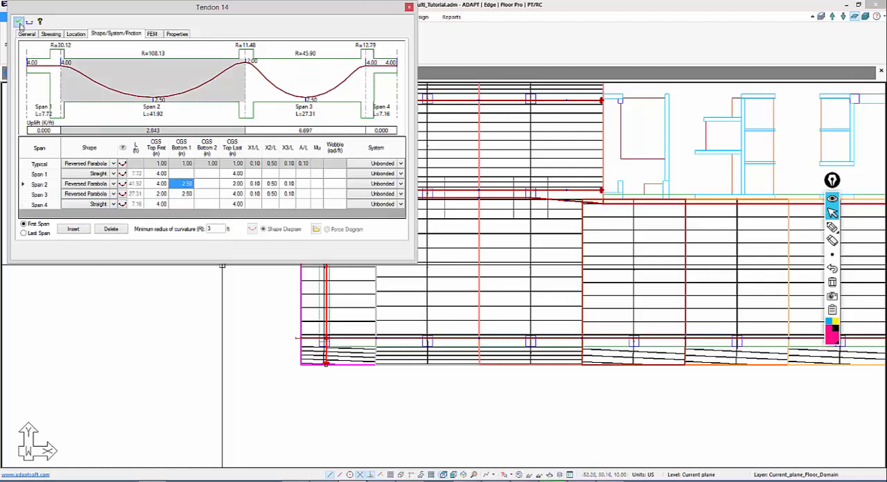
click(18, 22)
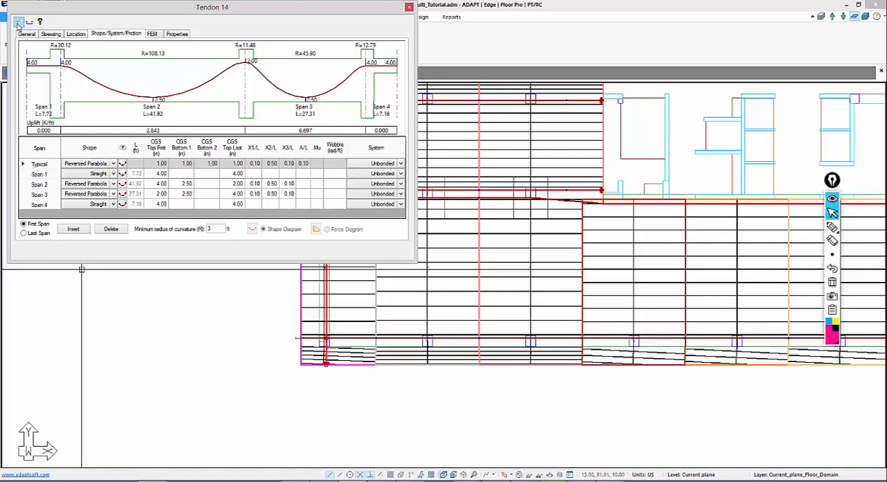
Copy the leftmost Y-direction tendon from its lower column to the matching column on the slab's rightmost support line
middle_drag(240, 345, 218, 333)
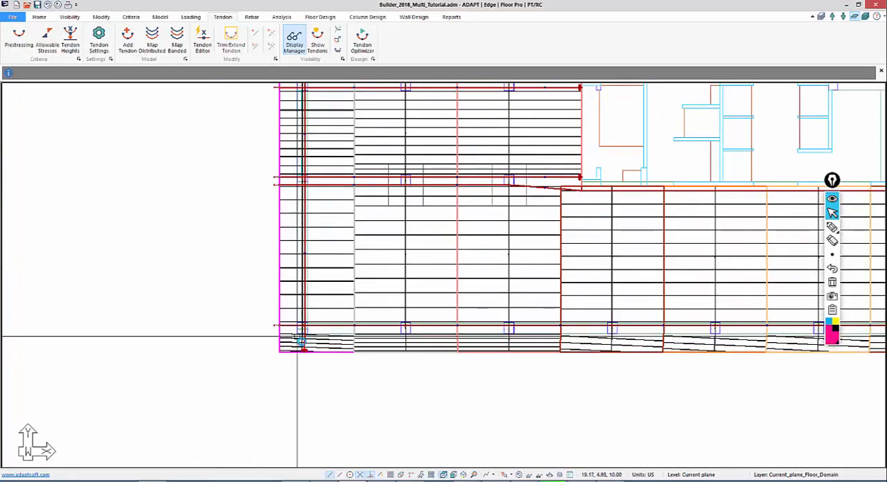
scroll(298, 340, up, 5)
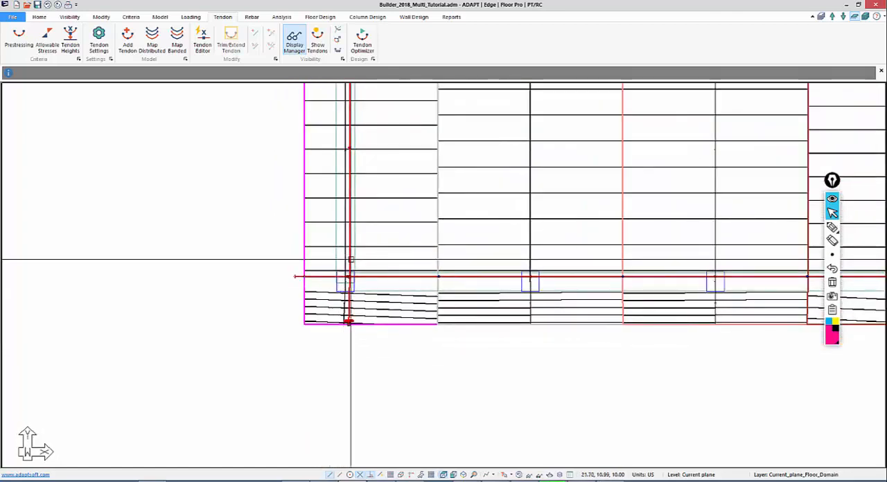
click(351, 260)
key(m)
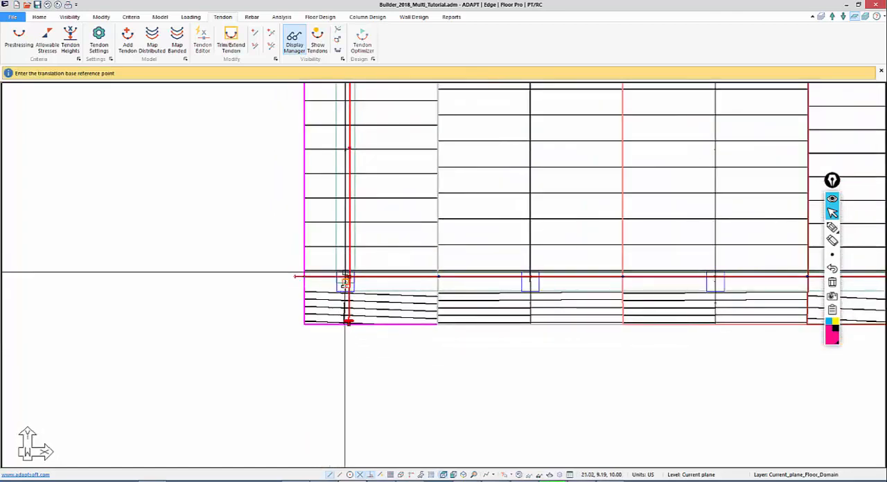
click(341, 280)
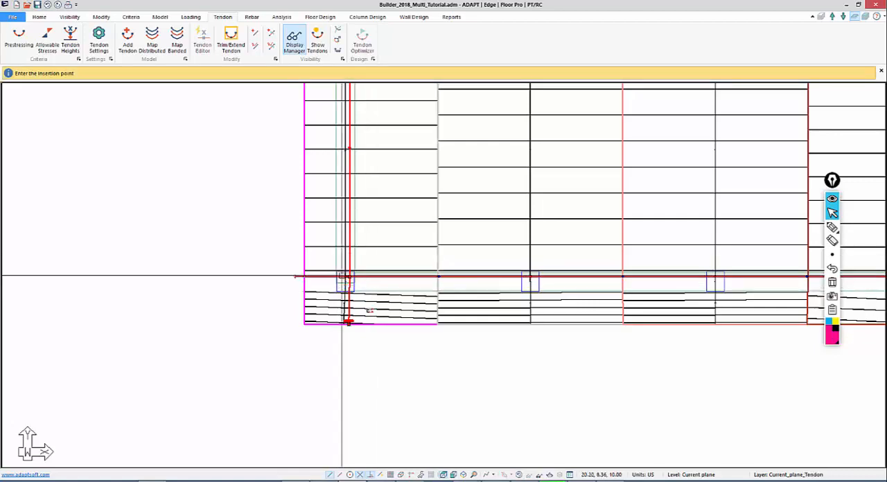
middle_drag(530, 309, 200, 317)
scroll(208, 315, down, 3)
scroll(338, 239, down, 2)
middle_drag(499, 310, 155, 320)
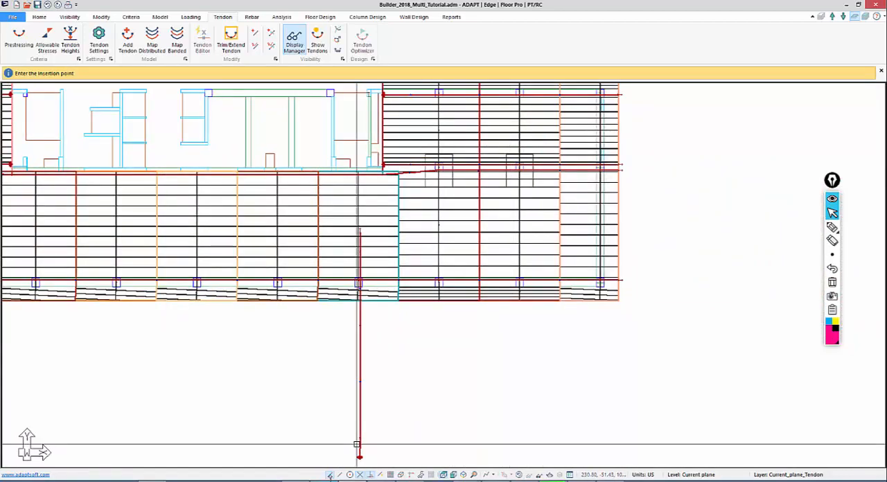
scroll(584, 333, up, 4)
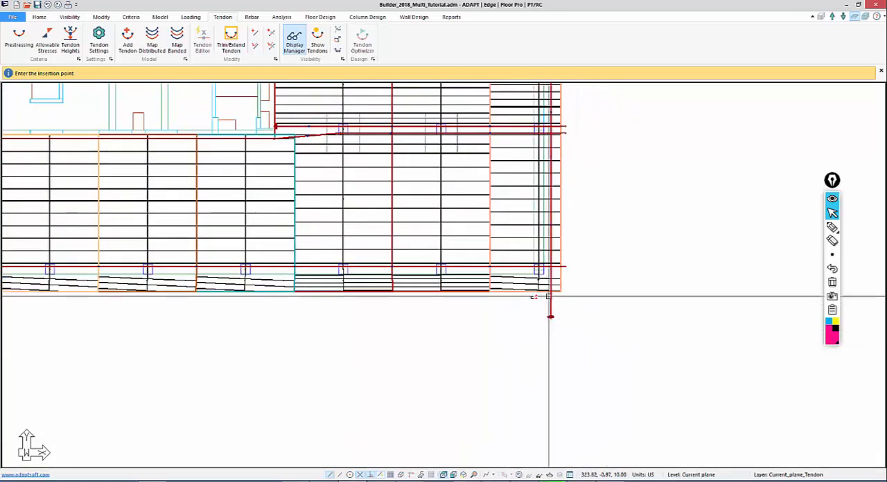
click(536, 276)
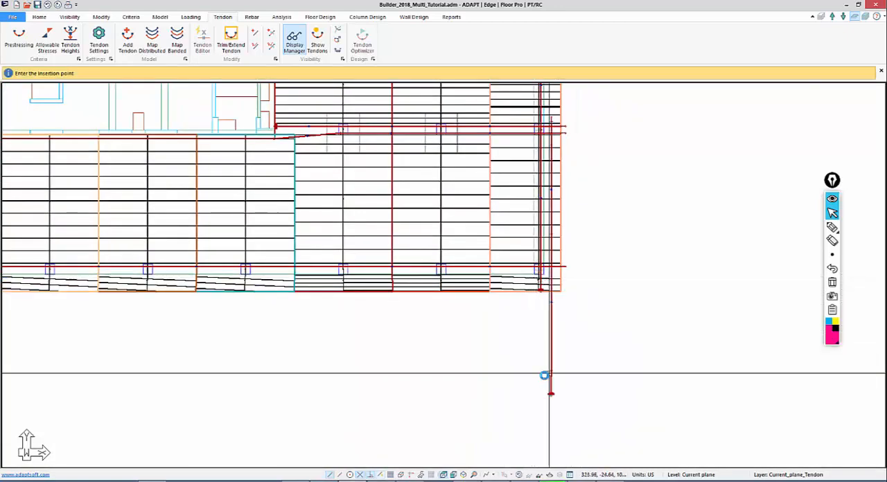
key(Escape)
Review the span shapes and CGS values of the copied tendon at the slab's right edge
middle_drag(489, 384, 571, 400)
scroll(583, 348, down, 2)
scroll(582, 349, up, 2)
middle_drag(624, 339, 517, 305)
scroll(519, 298, up, 2)
scroll(519, 298, up, 2)
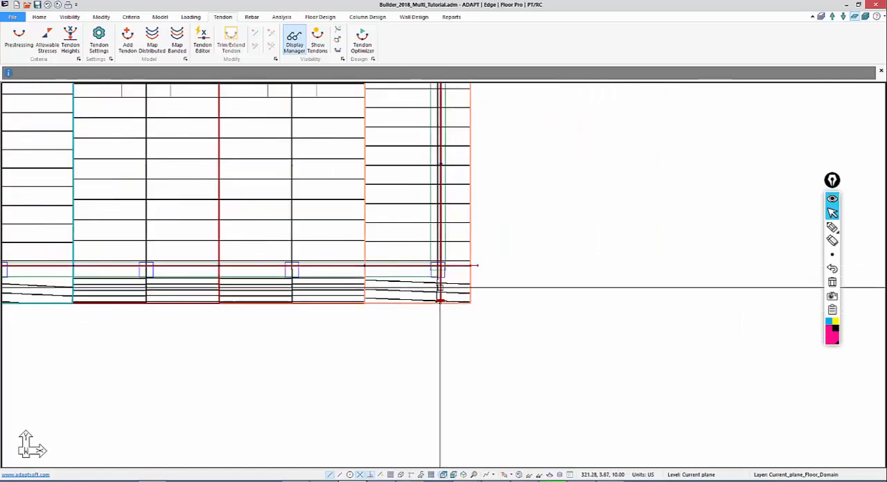
click(440, 288)
double_click(440, 287)
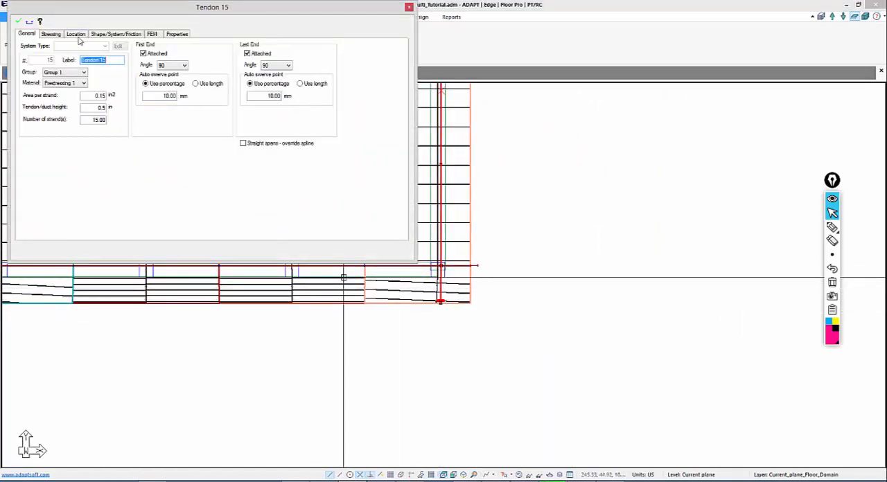
click(102, 35)
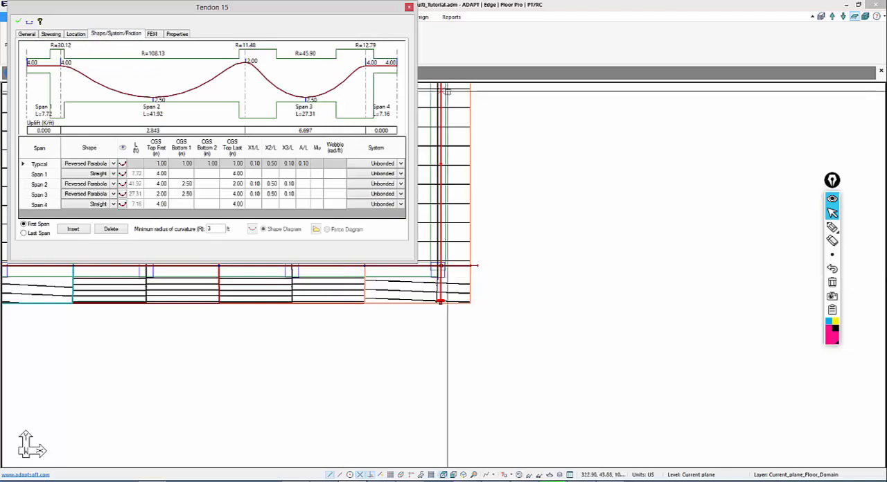
click(588, 252)
Map banded tendons along the four interior Y-direction support lines in the outer wings, using design strip width and two groups with a 1.000 ft offset
middle_drag(559, 340, 751, 372)
scroll(751, 372, down, 2)
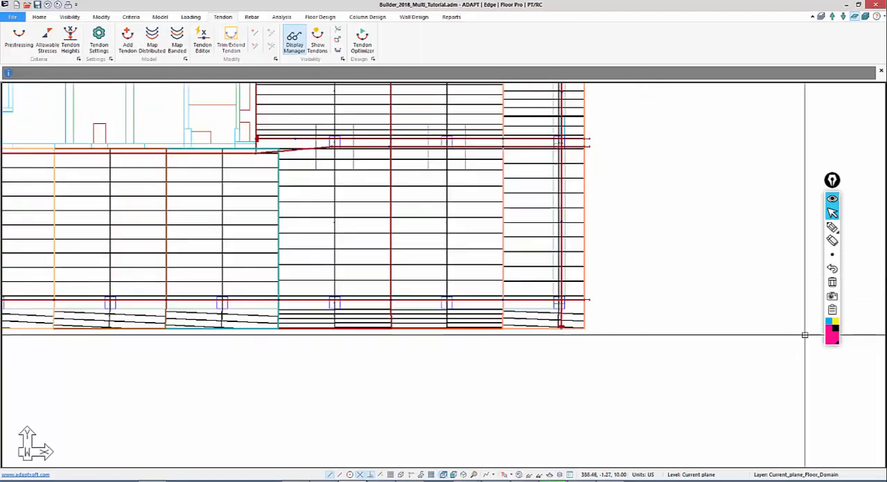
middle_drag(304, 420, 522, 439)
scroll(557, 358, down, 2)
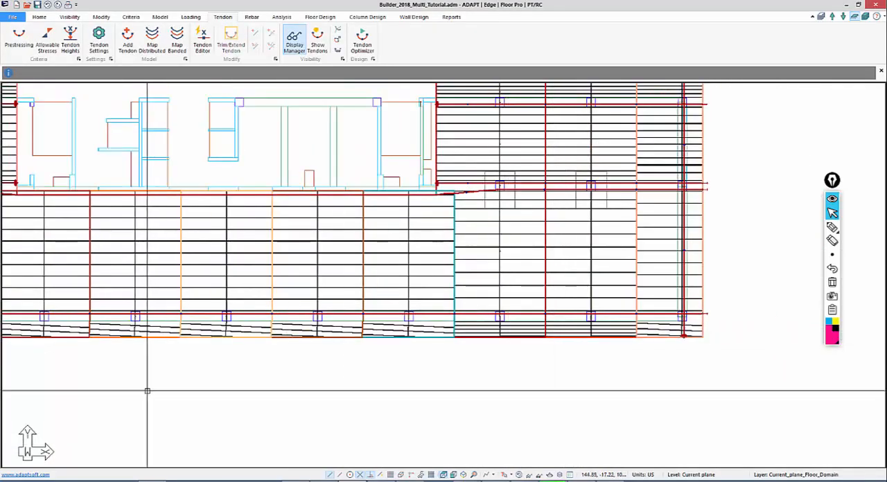
middle_drag(184, 395, 350, 448)
scroll(372, 353, down, 4)
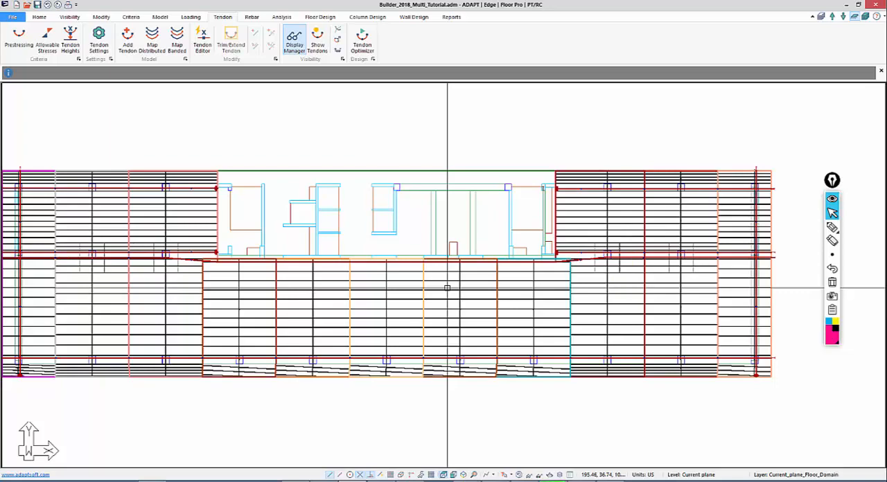
scroll(357, 277, down, 2)
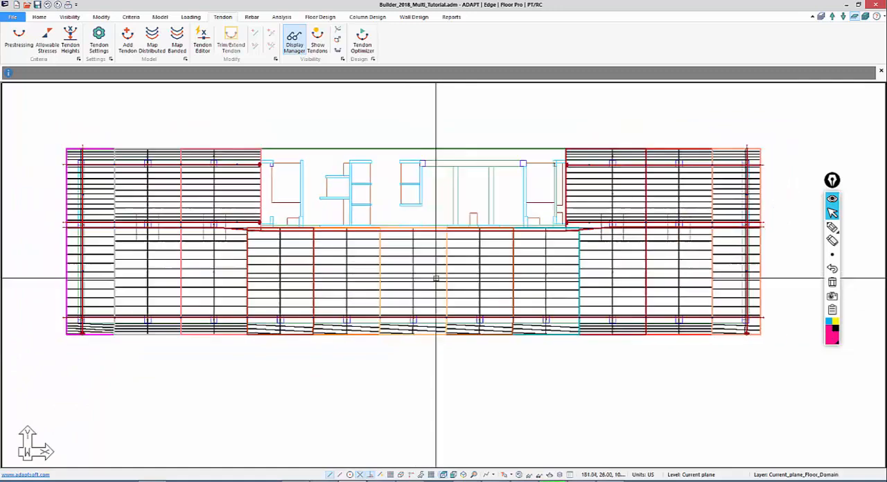
scroll(354, 338, down, 1)
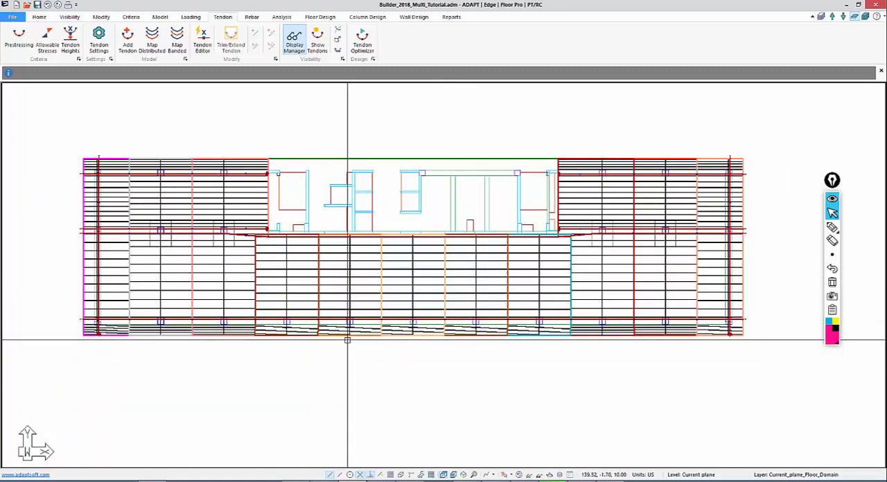
click(162, 258)
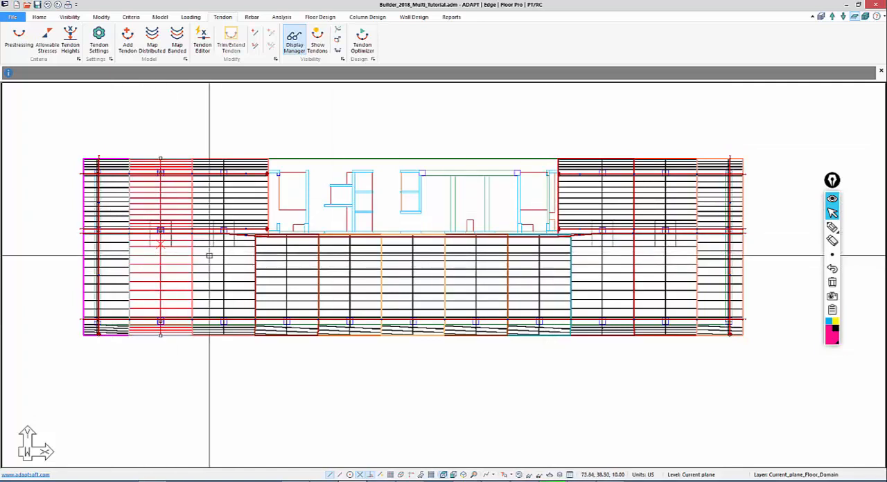
click(211, 256)
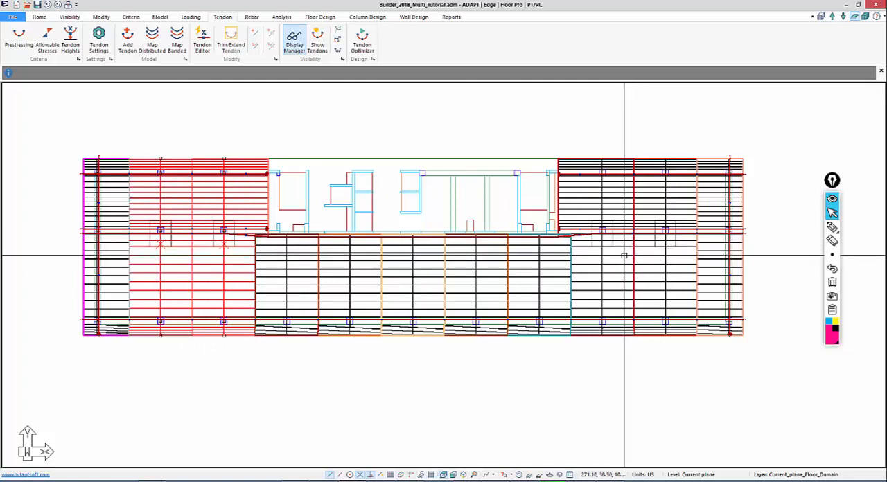
click(626, 254)
click(647, 256)
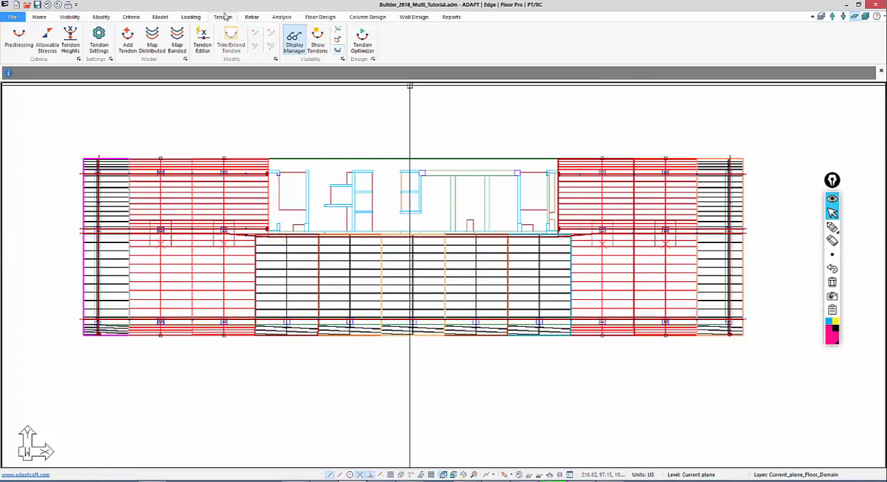
click(179, 43)
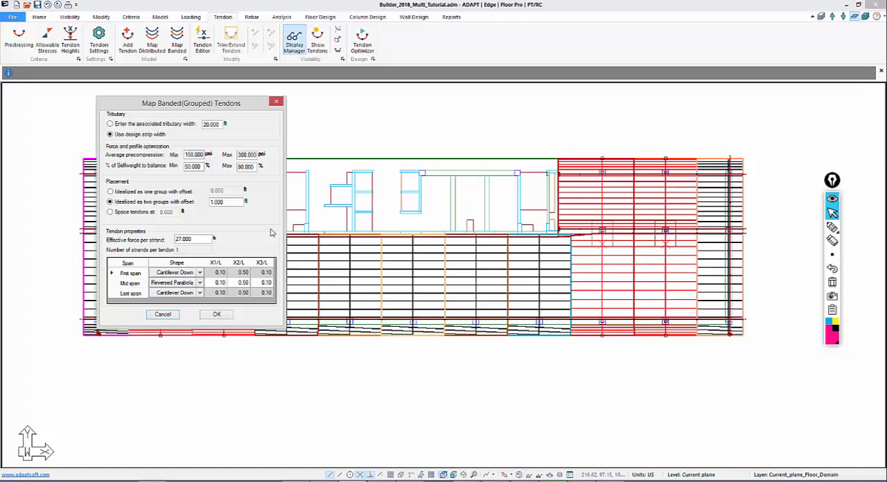
click(607, 481)
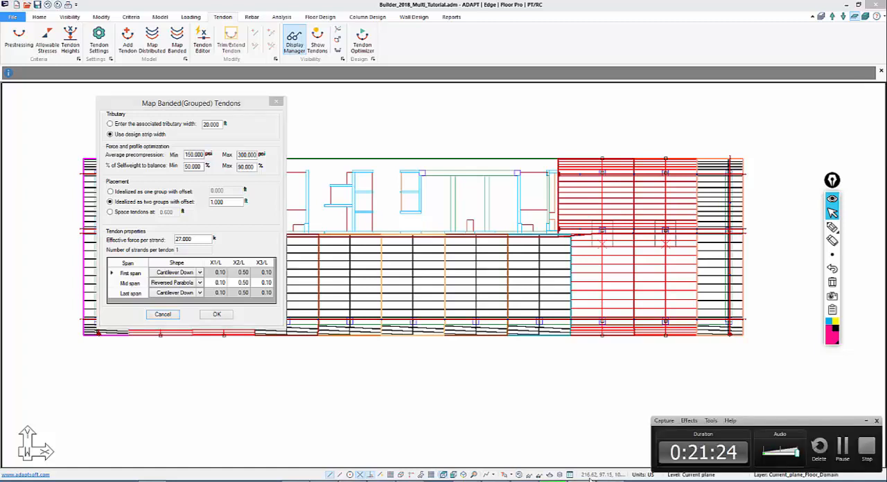
click(846, 453)
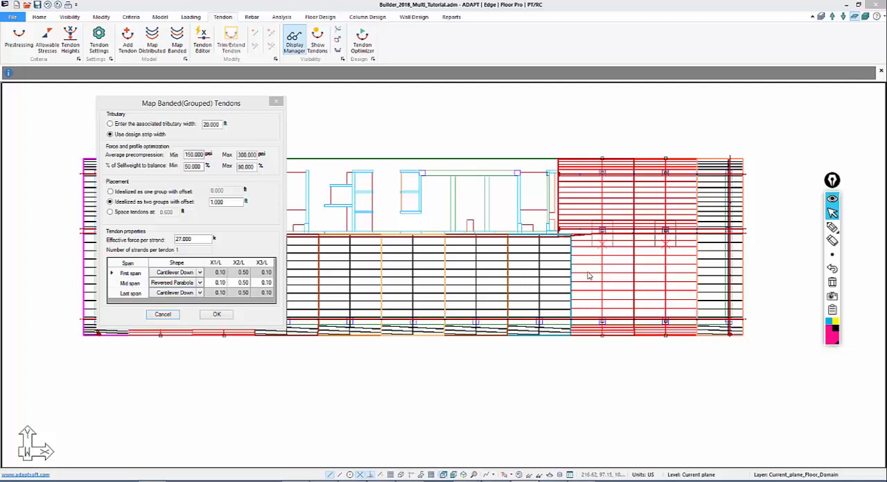
click(216, 315)
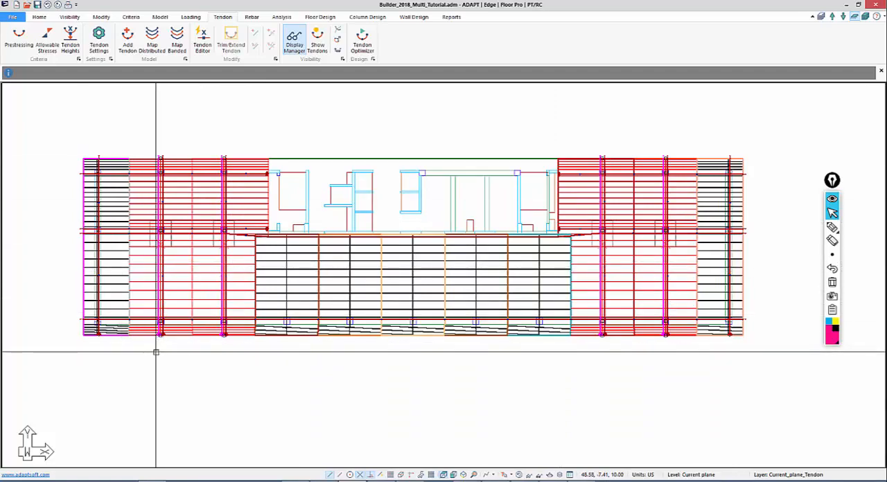
Check the general properties and number of strands of the left tendon in the pair on the second Y-direction support line
middle_drag(148, 368, 232, 336)
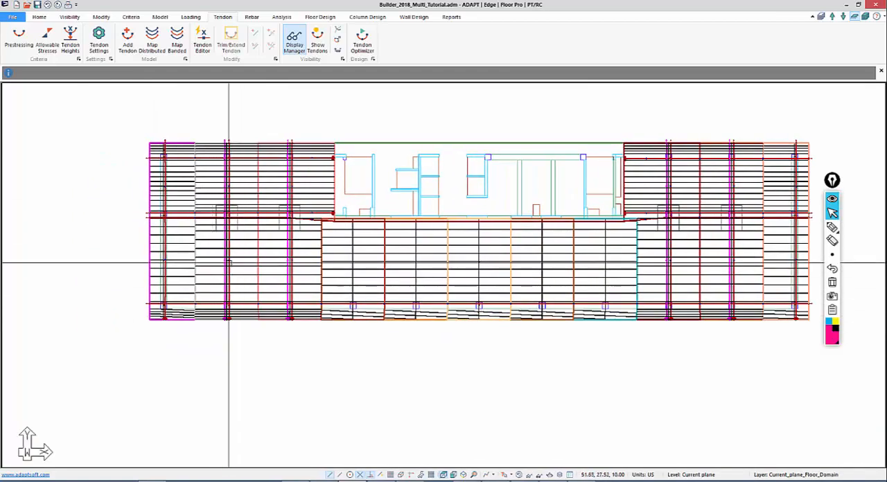
scroll(229, 263, up, 4)
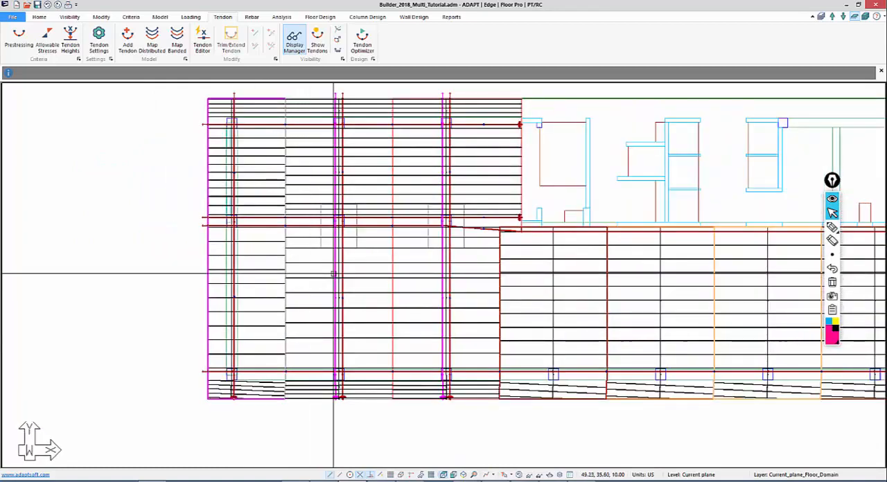
double_click(333, 274)
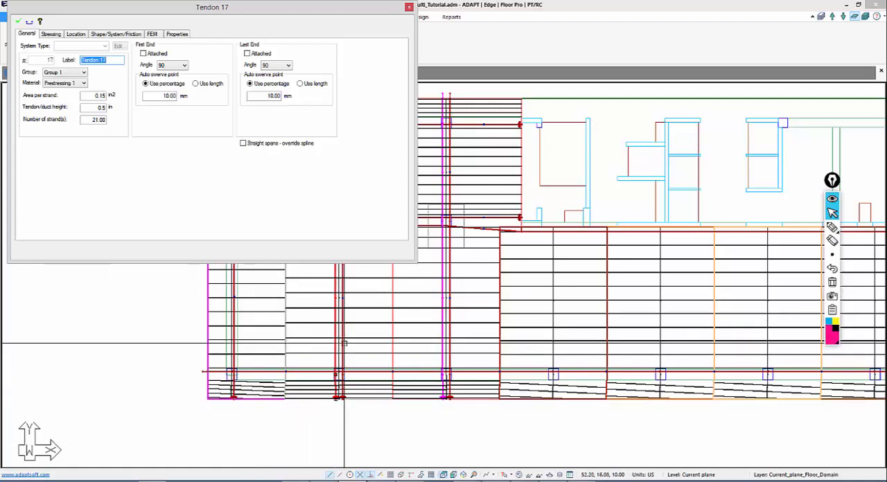
key(Escape)
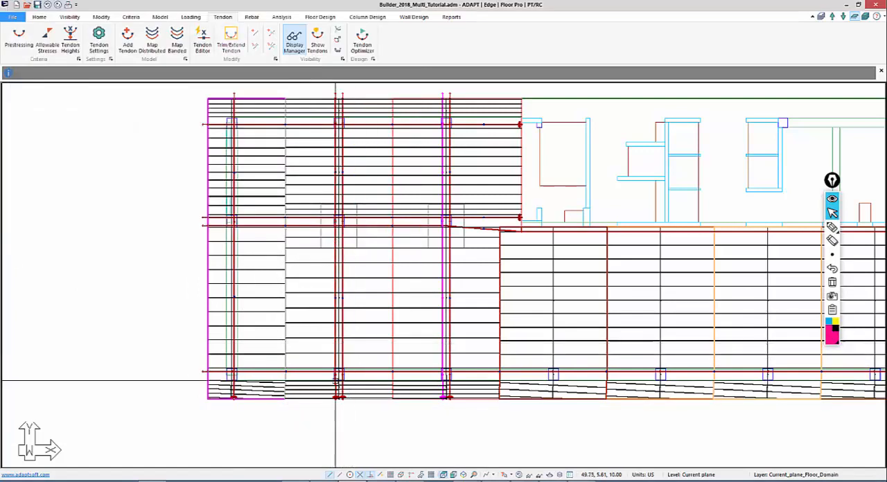
Examine the design section length and depth of the second Y-direction support line from the slab's left edge
middle_drag(328, 379, 286, 364)
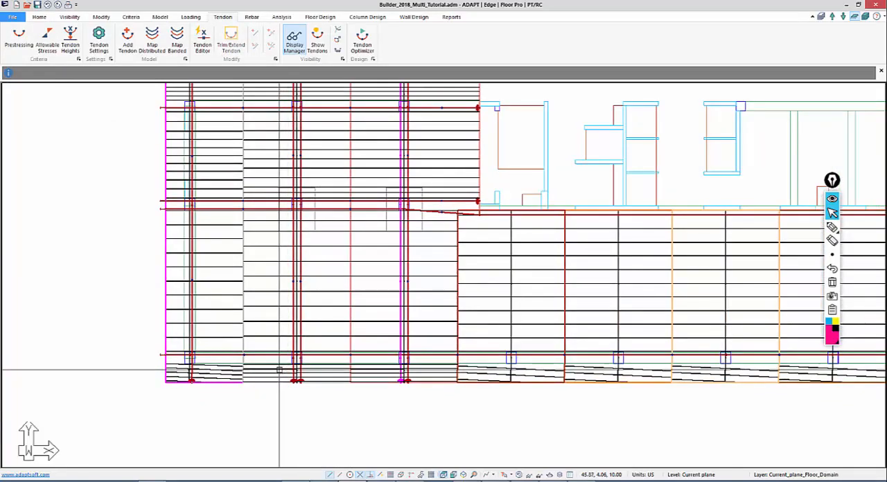
scroll(258, 373, up, 1)
middle_drag(287, 286, 277, 362)
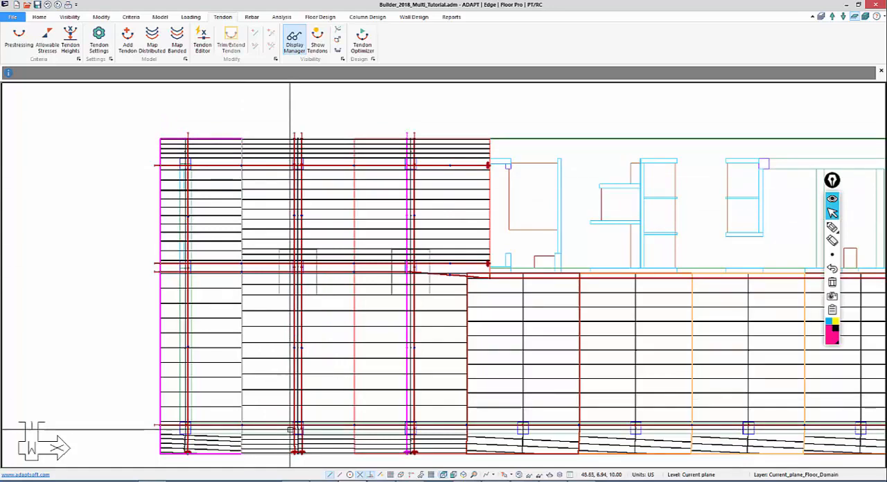
middle_drag(295, 296, 299, 253)
scroll(302, 149, up, 3)
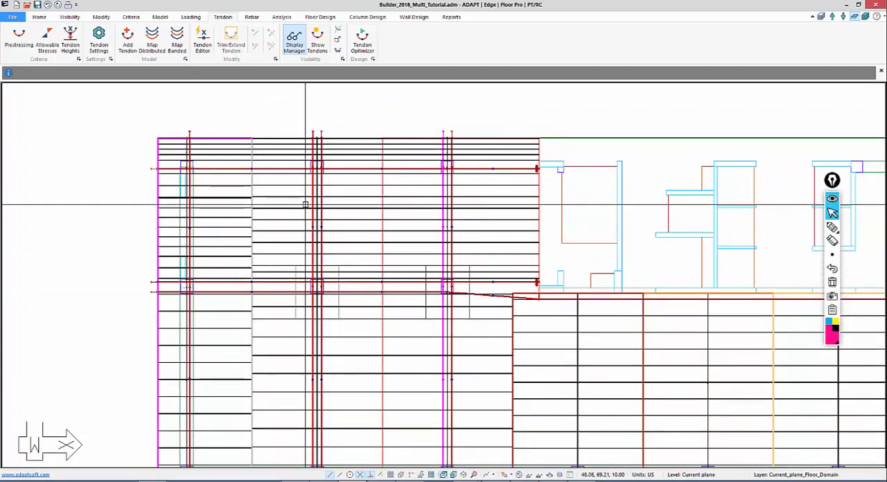
double_click(304, 205)
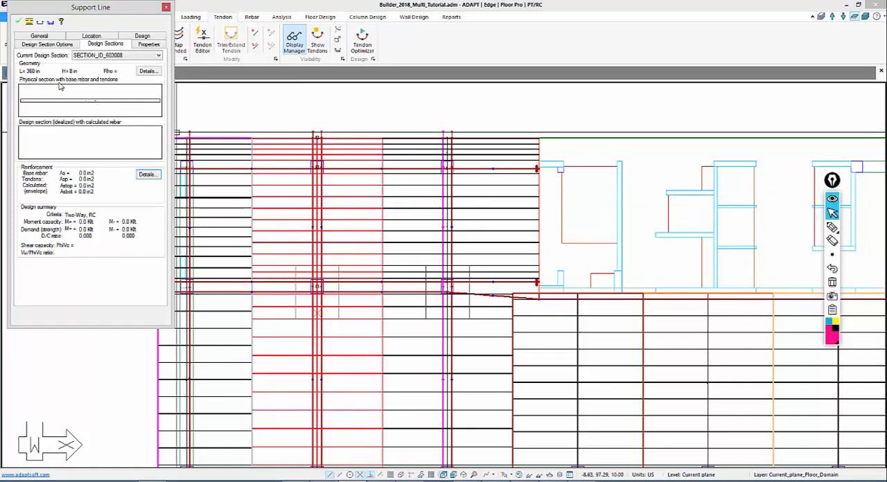
In the calculator, work out the required tendon force for the 360 by 8 in section and divide 432 by 27 for the strand count
click(555, 481)
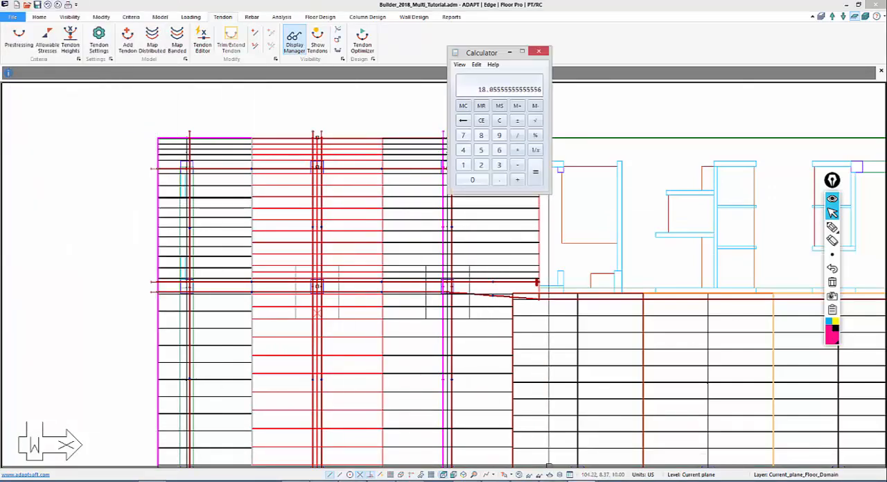
click(499, 121)
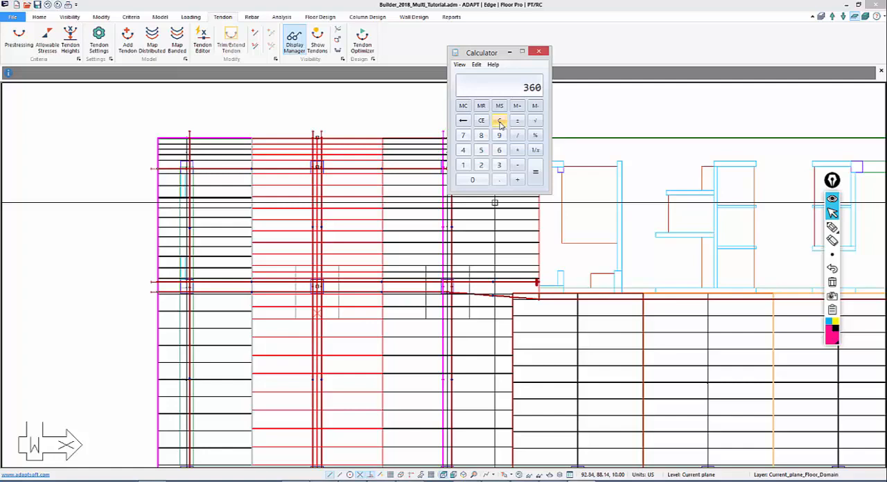
text(*8)
key(Return)
key(Return)
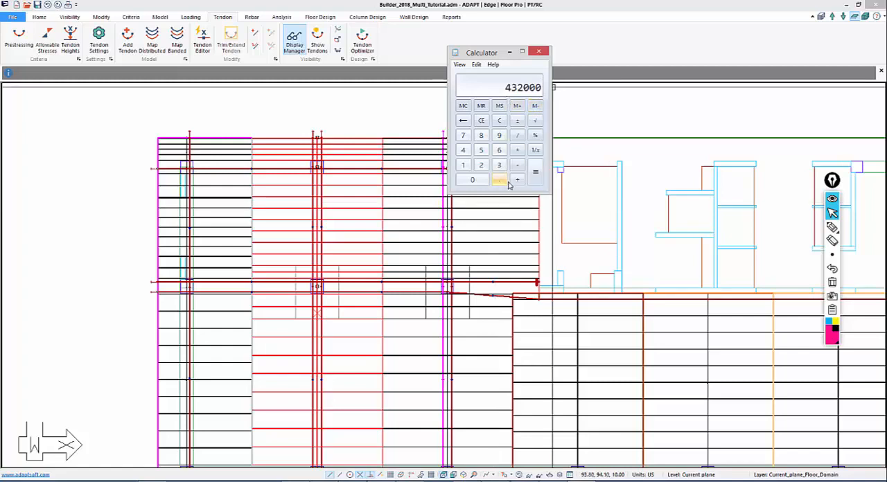
click(500, 122)
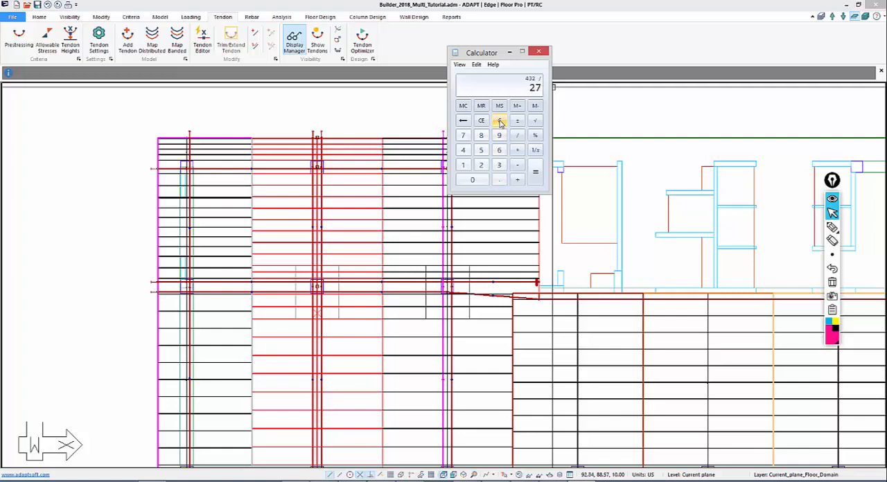
click(370, 117)
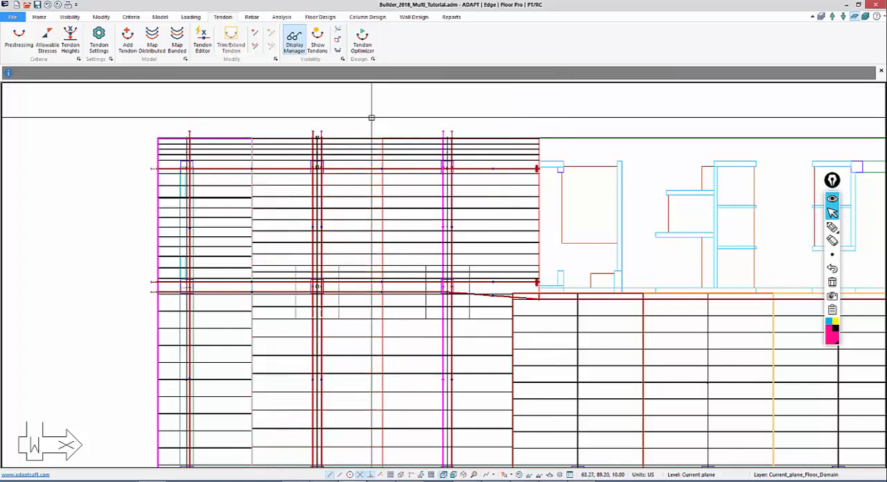
Try to change the number of strands of all banded tendons on the four interior Y-direction support lines in one batch modification
middle_drag(343, 148, 309, 121)
scroll(316, 151, down, 5)
middle_drag(420, 171, 287, 146)
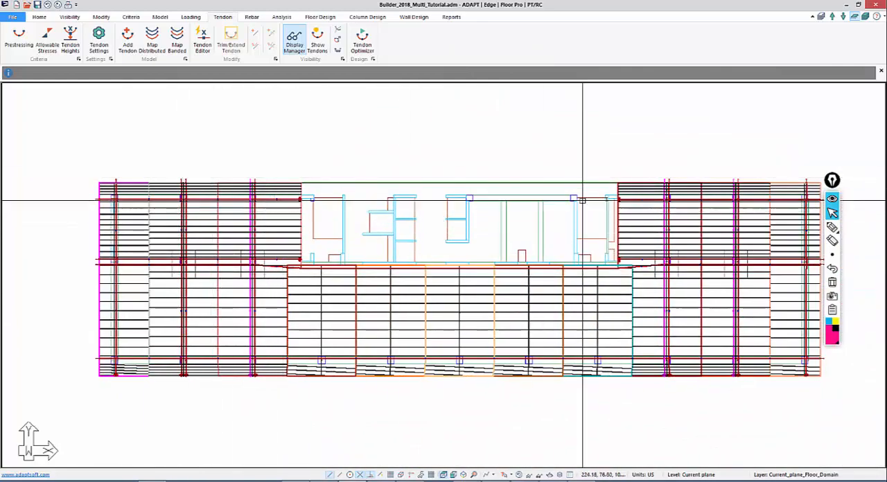
scroll(768, 180, up, 1)
scroll(768, 180, up, 1)
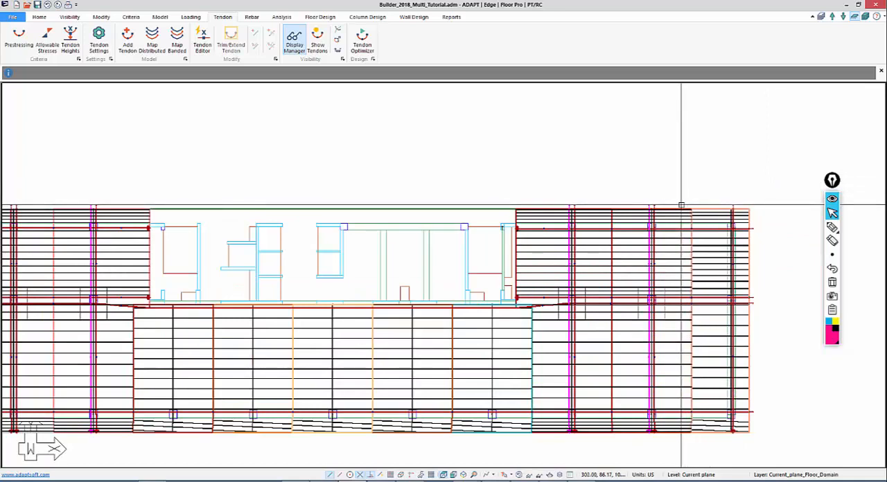
drag(681, 205, 9, 195)
middle_drag(32, 194, 210, 182)
click(101, 16)
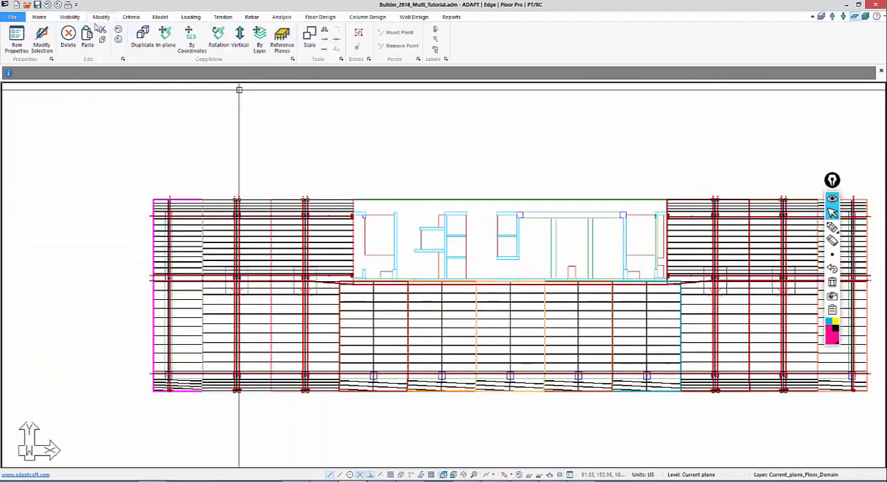
click(38, 44)
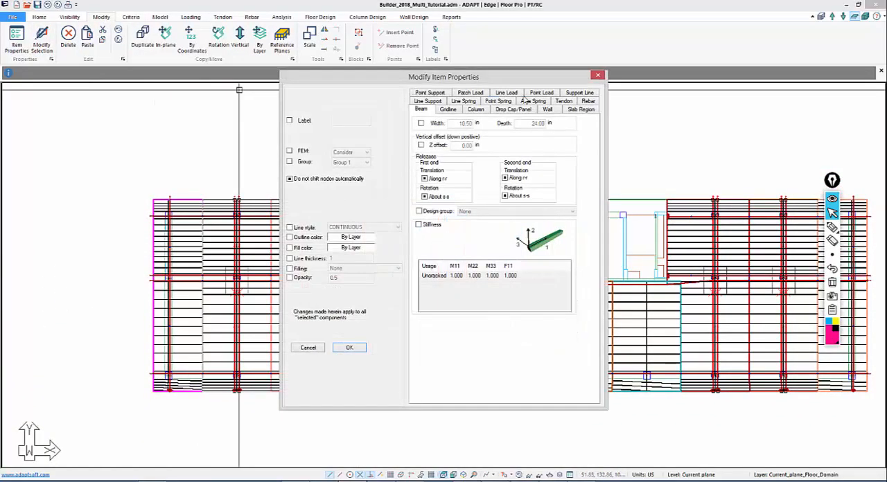
click(562, 102)
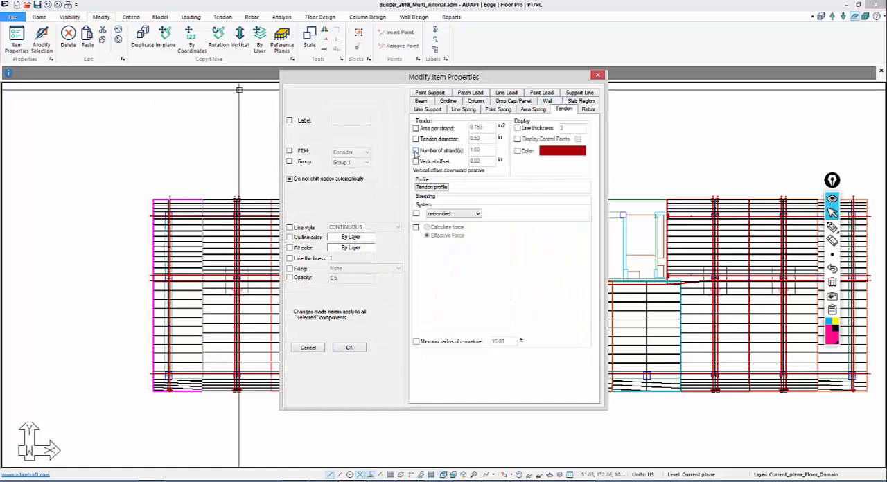
click(416, 150)
double_click(488, 151)
key(Return)
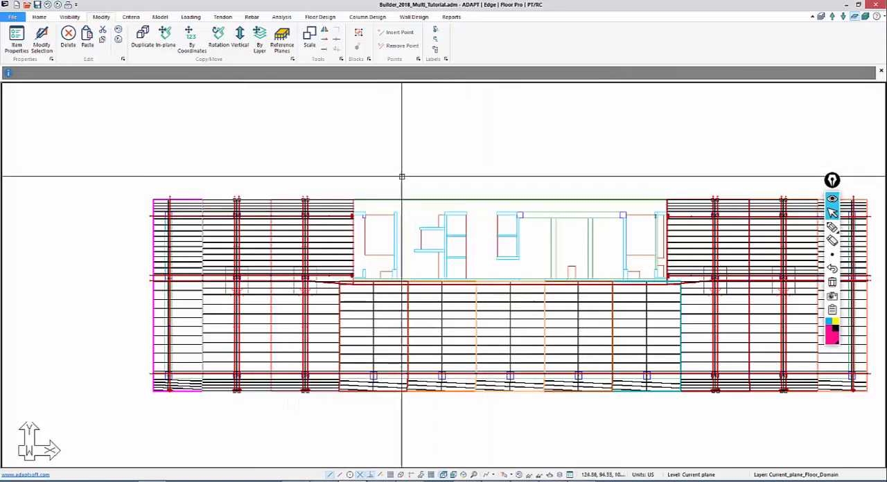
In the Dynamic Tendon Editor, set the strands to 8 for the banded tendons on the right wing's two interior Y-direction support lines
click(222, 17)
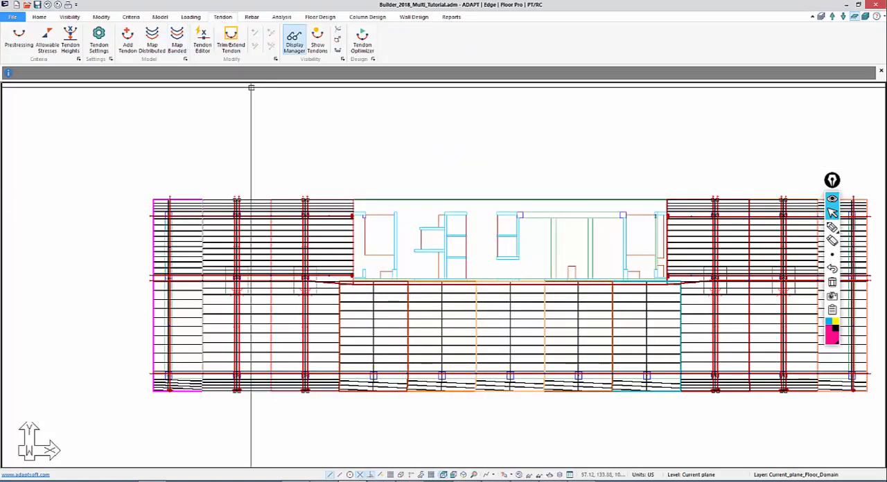
click(202, 42)
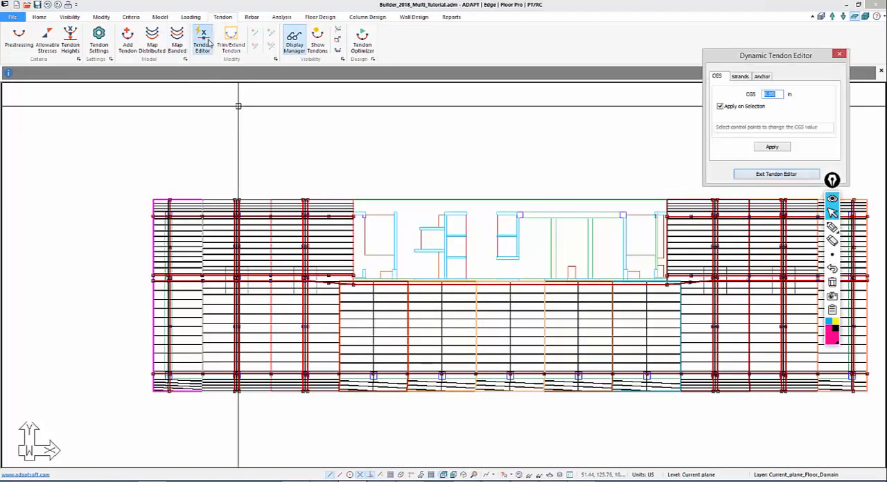
click(739, 76)
text(8)
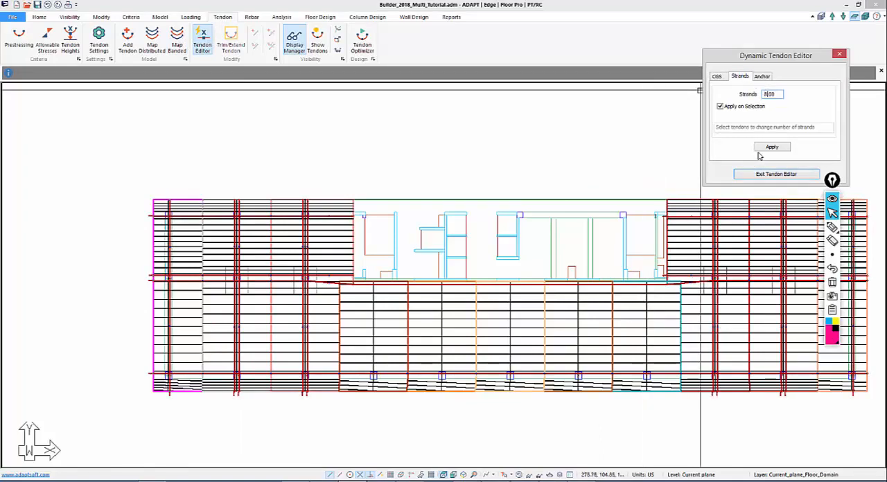
click(772, 147)
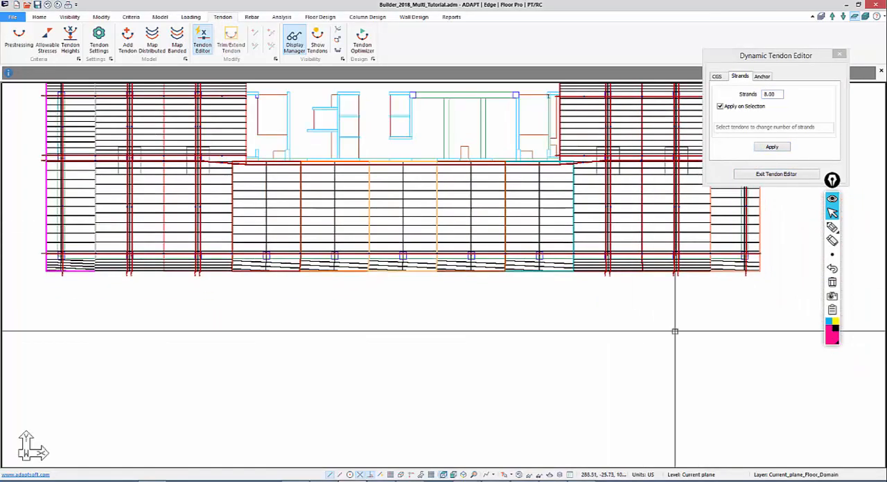
scroll(679, 289, up, 4)
scroll(379, 295, up, 3)
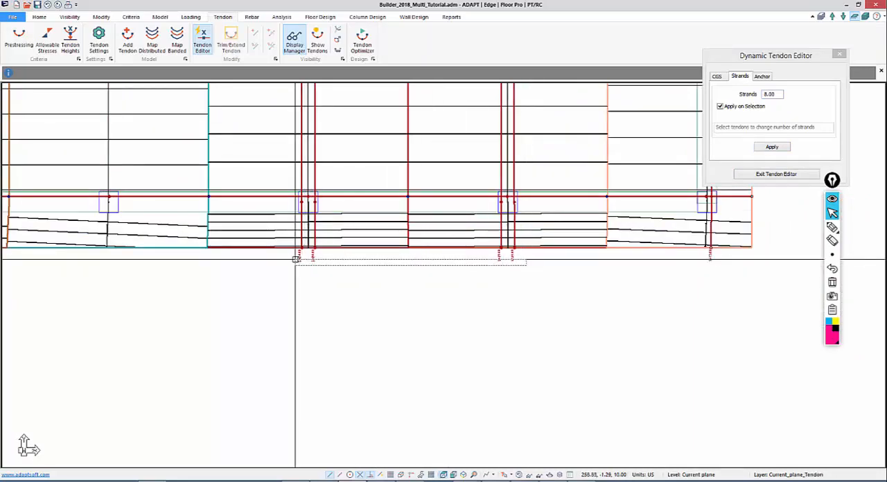
scroll(289, 262, up, 1)
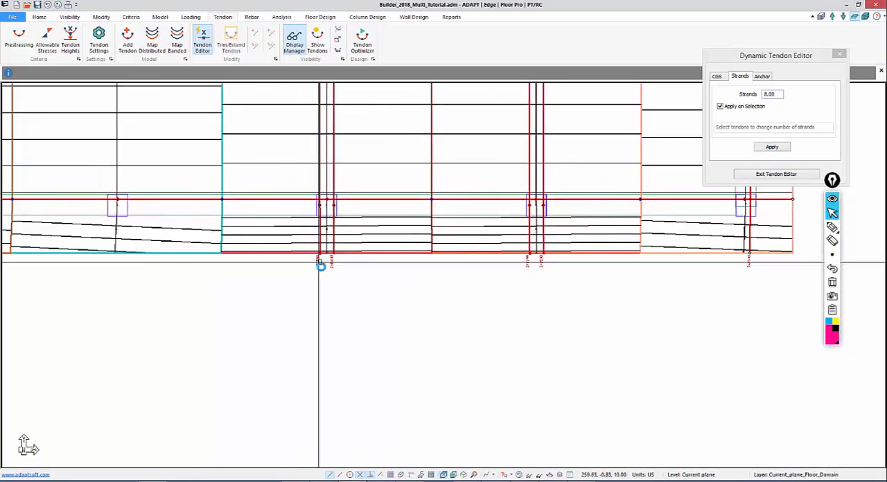
scroll(321, 278, up, 3)
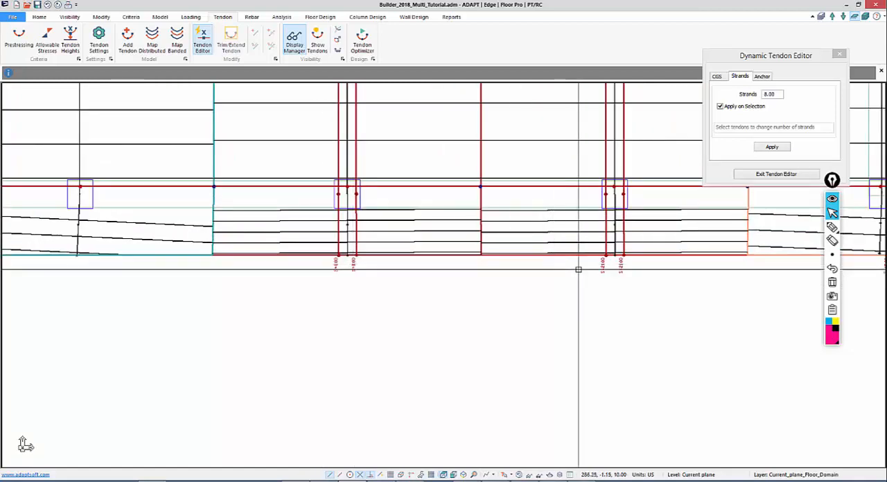
Apply 8 strands to the paired banded tendons on the left wing's two interior Y-direction support lines and exit the tendon editor
middle_drag(347, 321, 864, 297)
middle_drag(240, 331, 705, 345)
scroll(392, 316, up, 1)
scroll(392, 317, up, 1)
middle_drag(324, 315, 883, 291)
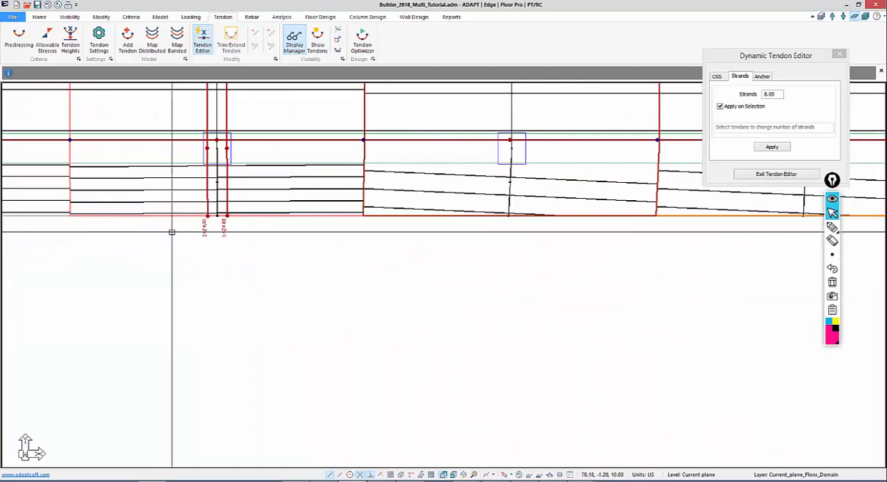
scroll(430, 255, up, 2)
middle_drag(173, 231, 409, 275)
scroll(388, 271, up, 4)
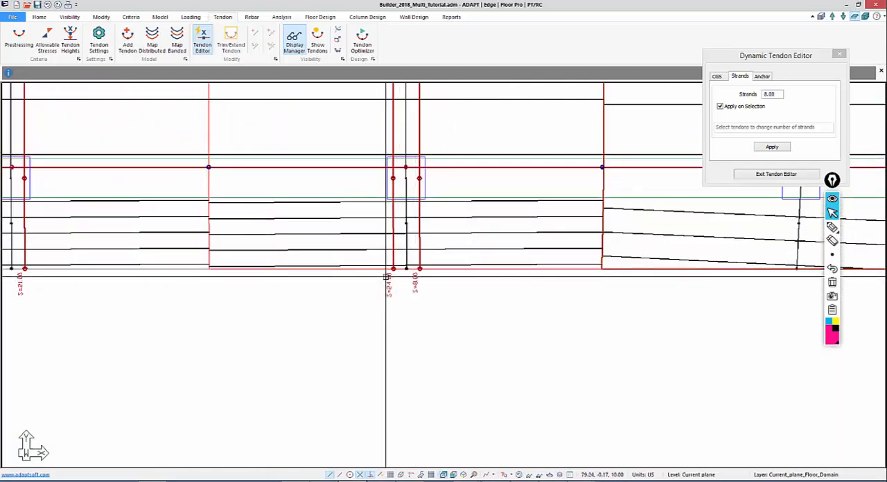
middle_drag(109, 303, 375, 290)
drag(349, 297, 245, 251)
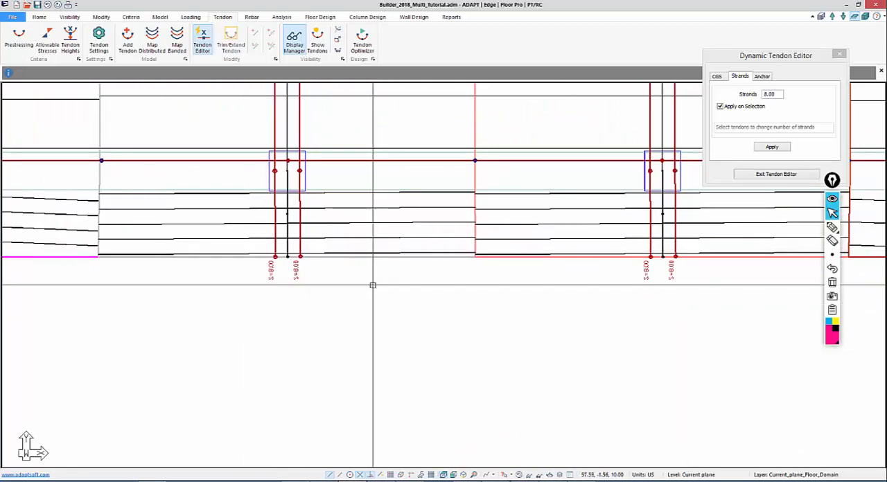
scroll(224, 335, down, 4)
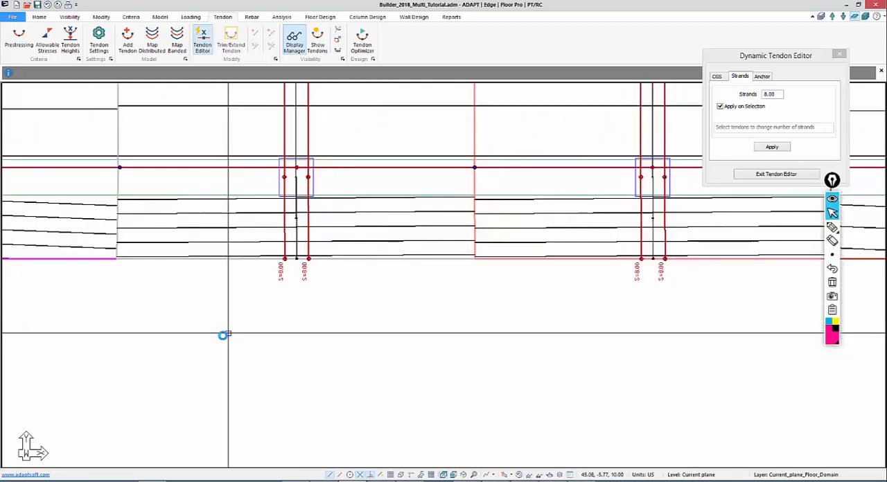
scroll(208, 326, down, 2)
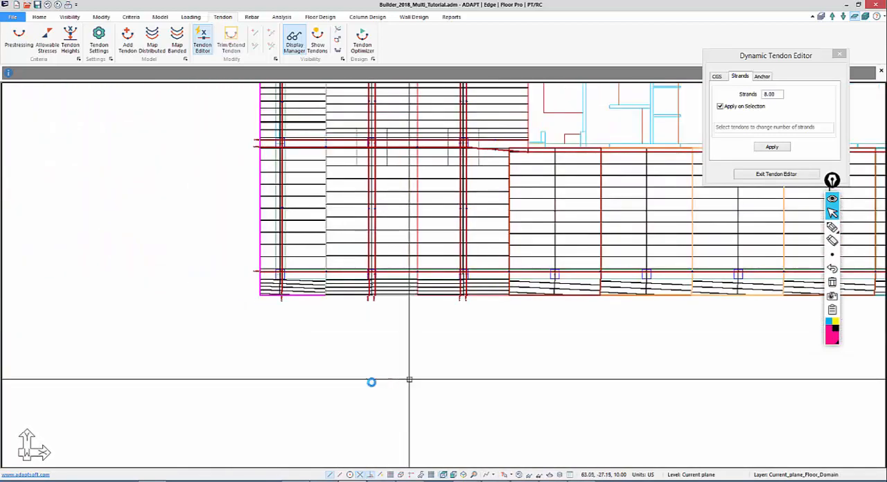
scroll(408, 380, down, 2)
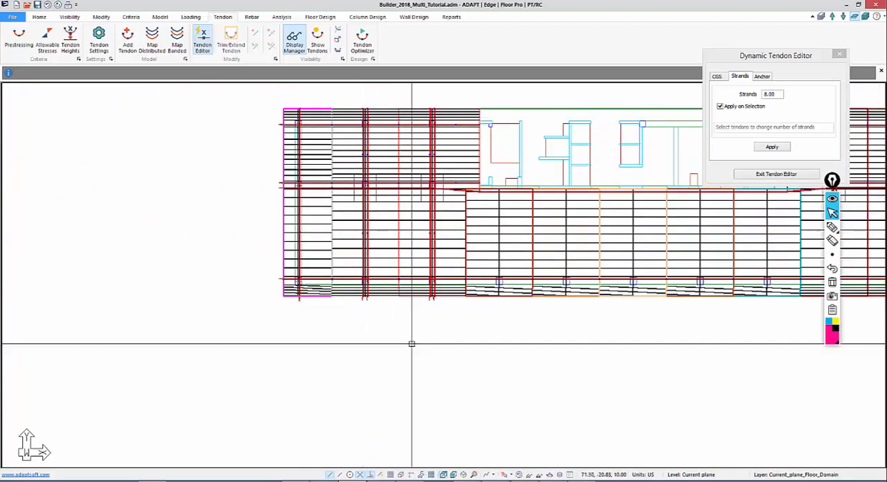
middle_drag(465, 370, 289, 422)
scroll(326, 267, down, 1)
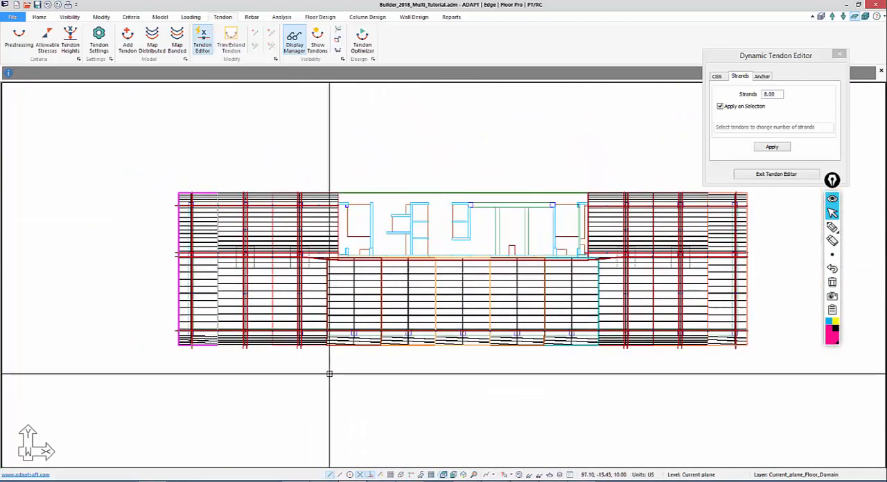
middle_drag(270, 383, 223, 370)
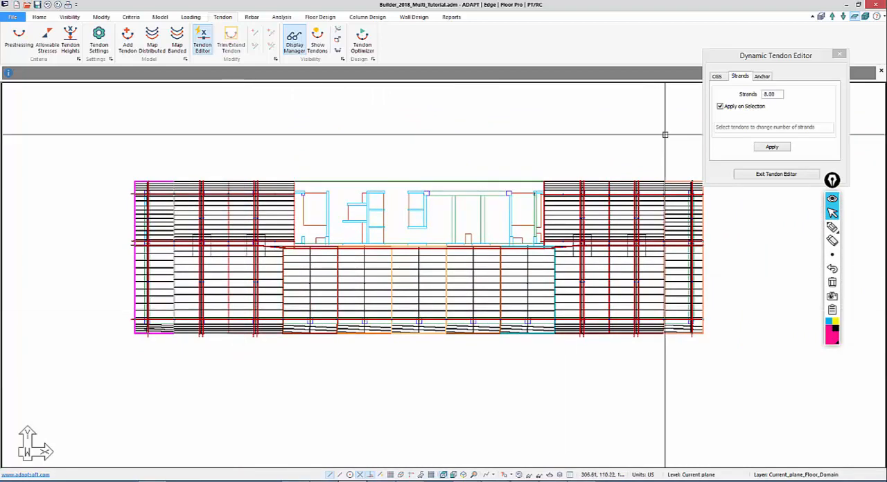
click(796, 174)
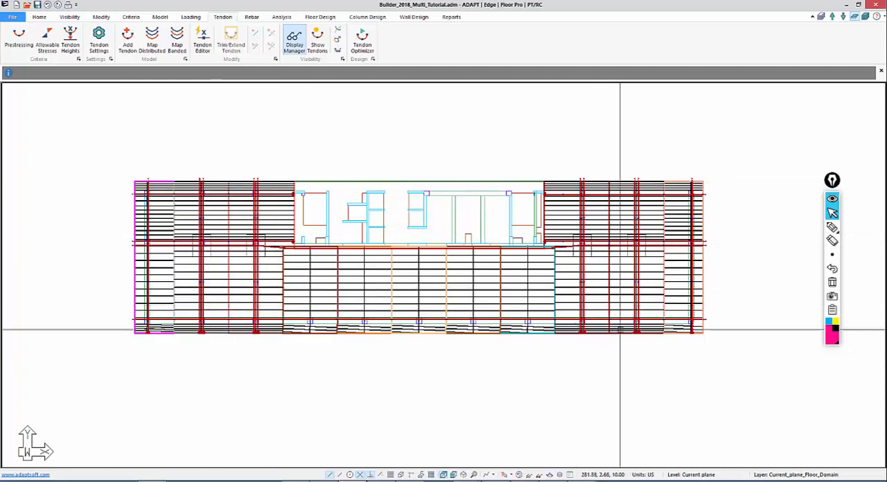
Review the general, stressing and shape settings of the left tendon in the pair on the second Y-direction support line
middle_drag(328, 352, 360, 324)
scroll(217, 318, up, 2)
middle_drag(218, 319, 275, 318)
scroll(297, 244, up, 3)
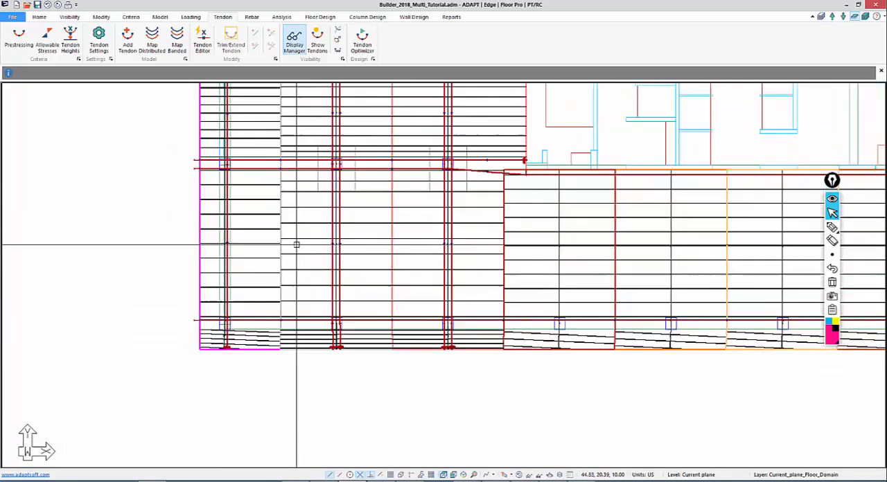
double_click(361, 240)
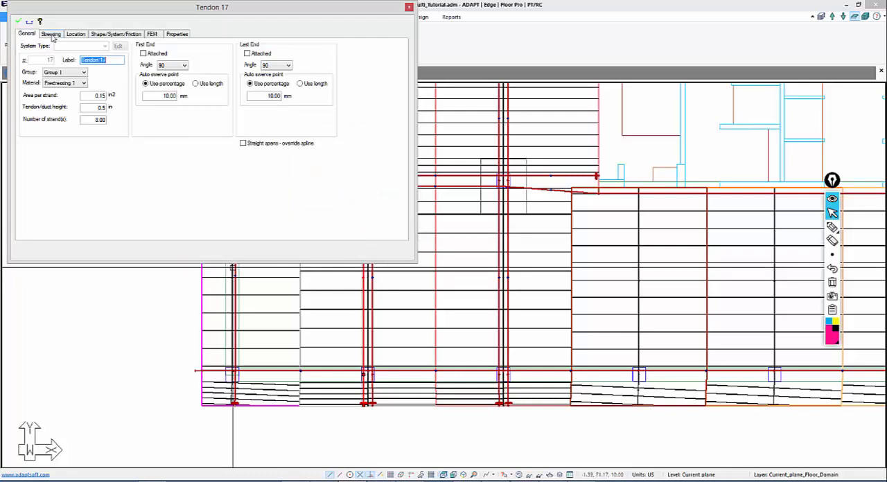
click(52, 35)
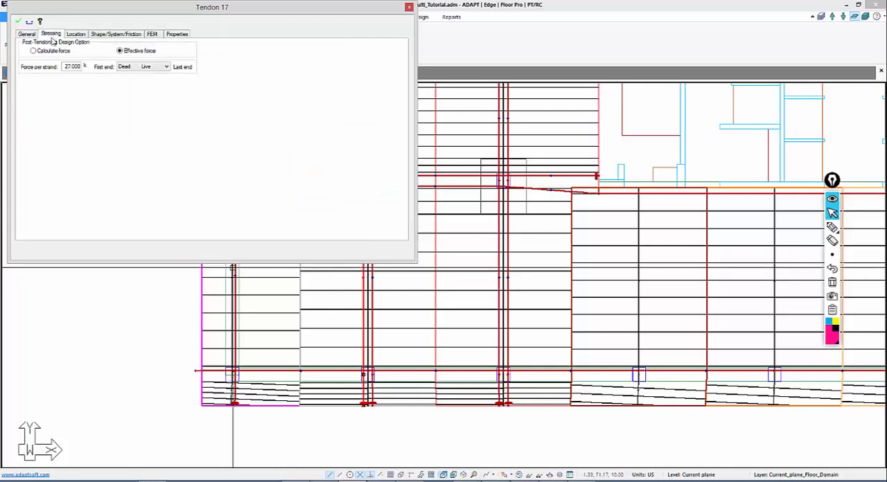
click(100, 35)
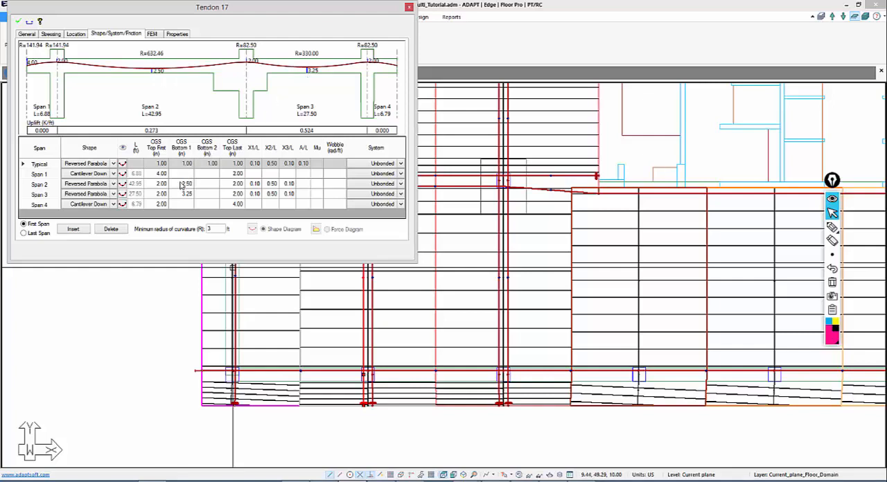
click(132, 361)
middle_drag(183, 323, 132, 324)
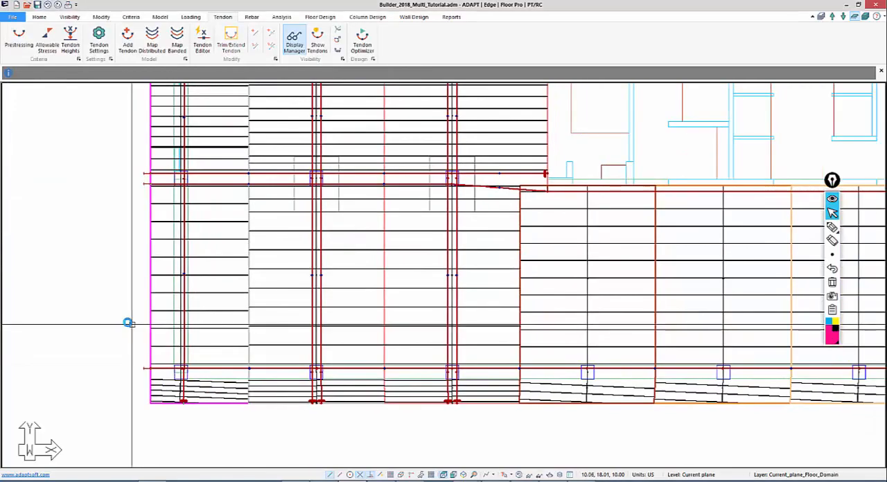
In the Dynamic Tendon Editor, set the CGS to 1.00 in at the lower-span low points of the paired tendons on both wings' interior Y-direction support lines
scroll(132, 324, down, 1)
middle_drag(307, 354, 221, 361)
scroll(220, 379, down, 2)
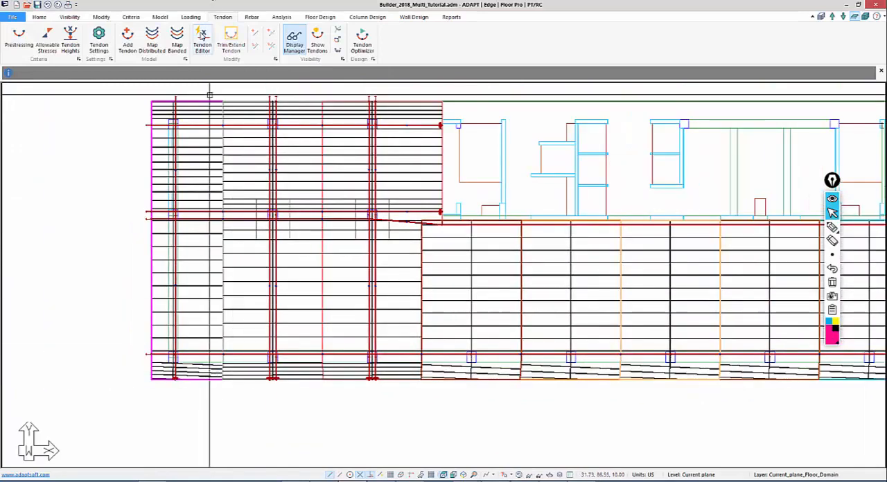
click(202, 40)
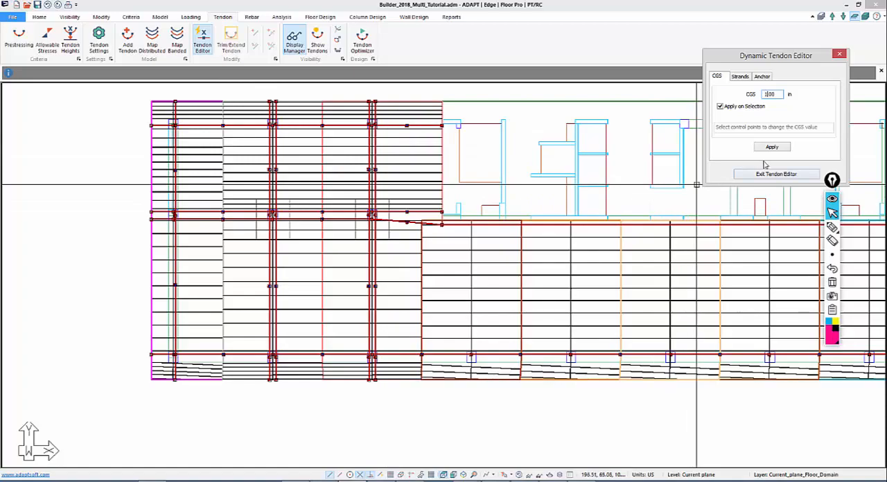
scroll(333, 269, up, 5)
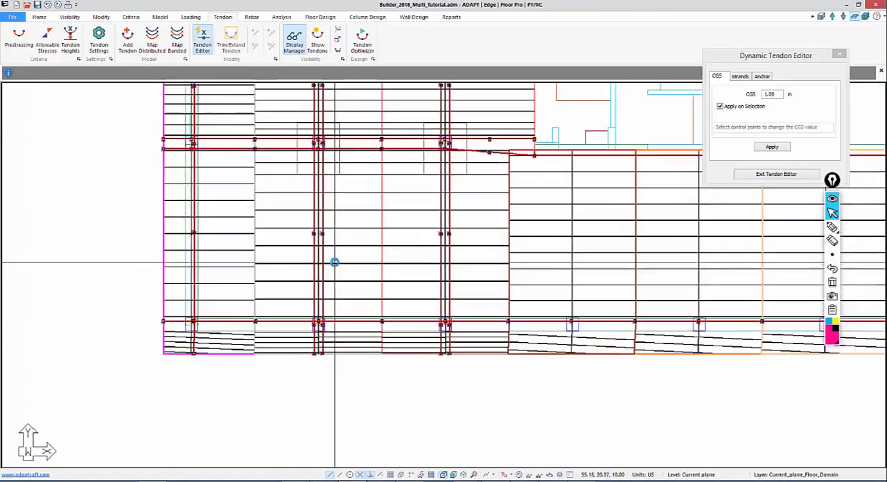
scroll(327, 270, up, 3)
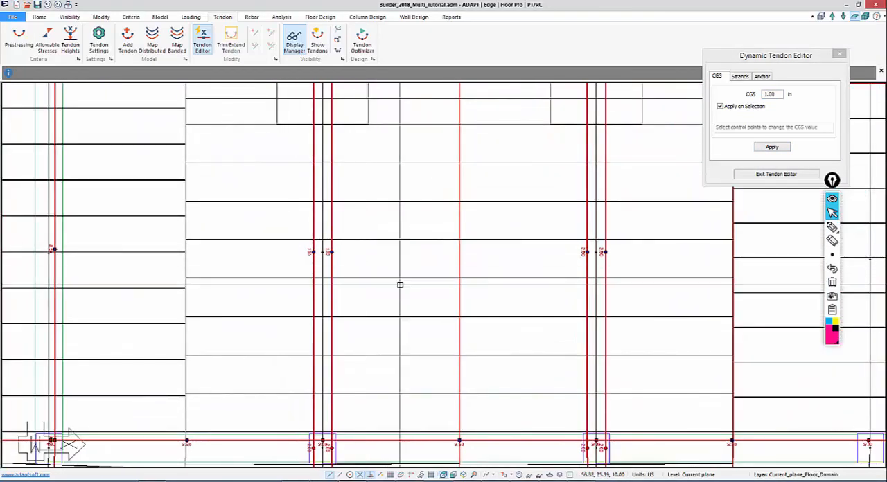
scroll(302, 272, up, 1)
scroll(85, 217, down, 5)
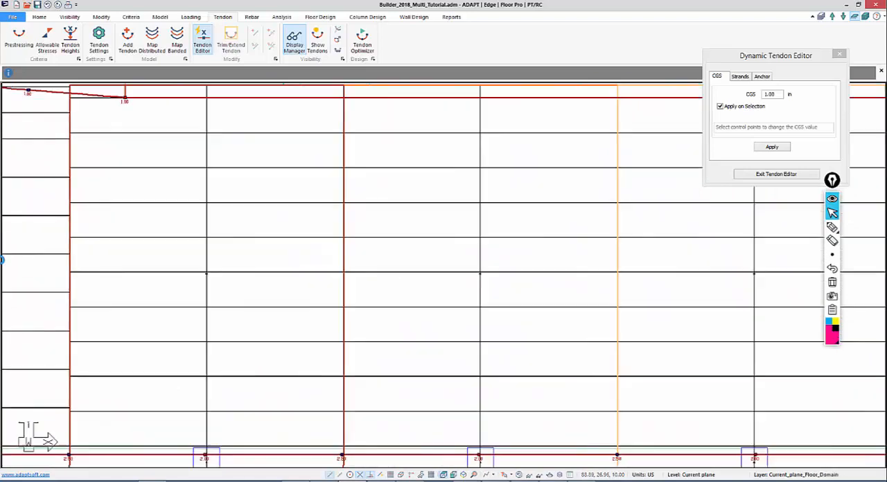
middle_drag(398, 299, 13, 305)
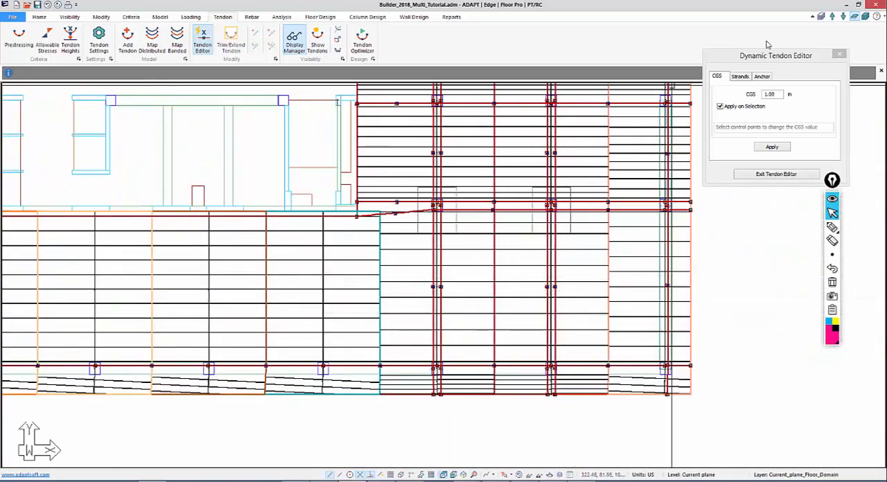
Apply the 1.00 in CGS to the paired tendons' control points at the lowest column row of the right wing's two interior support lines
middle_drag(588, 303, 628, 151)
scroll(584, 254, up, 4)
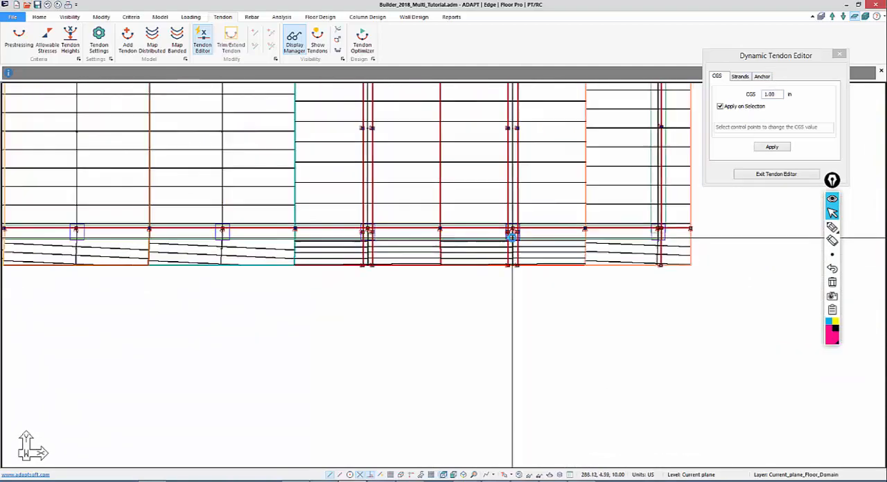
scroll(454, 276, up, 5)
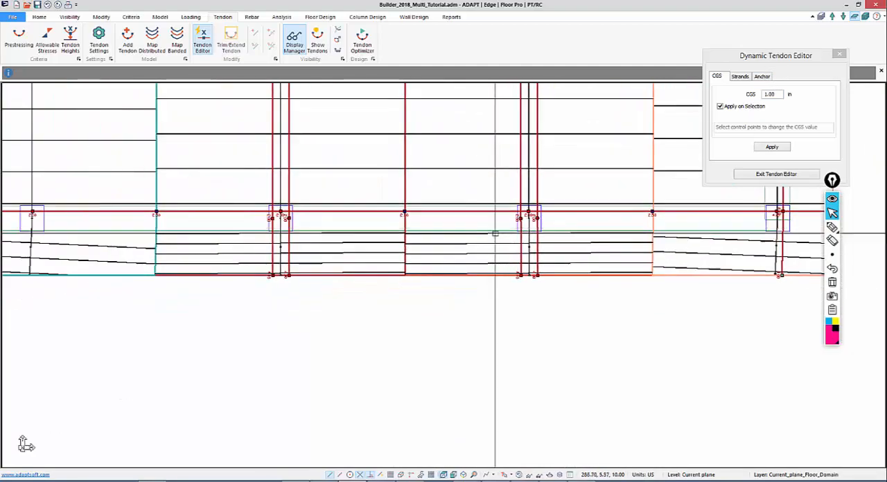
scroll(450, 259, up, 1)
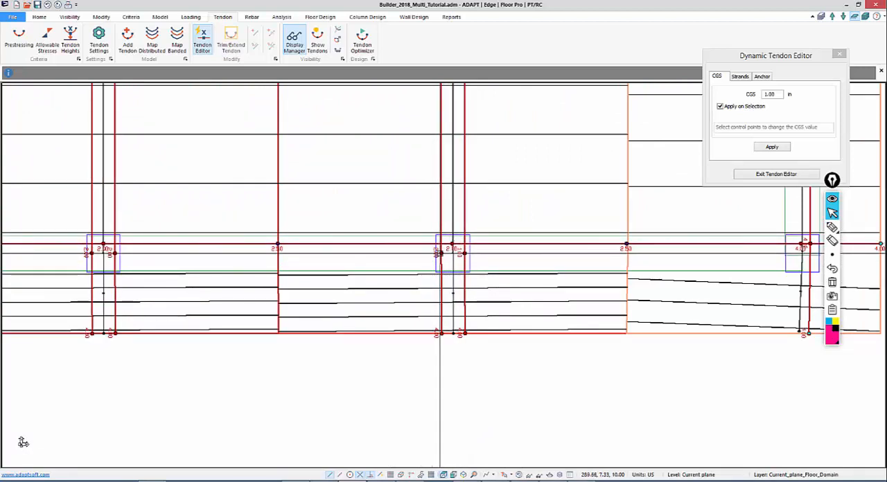
middle_drag(345, 271, 585, 261)
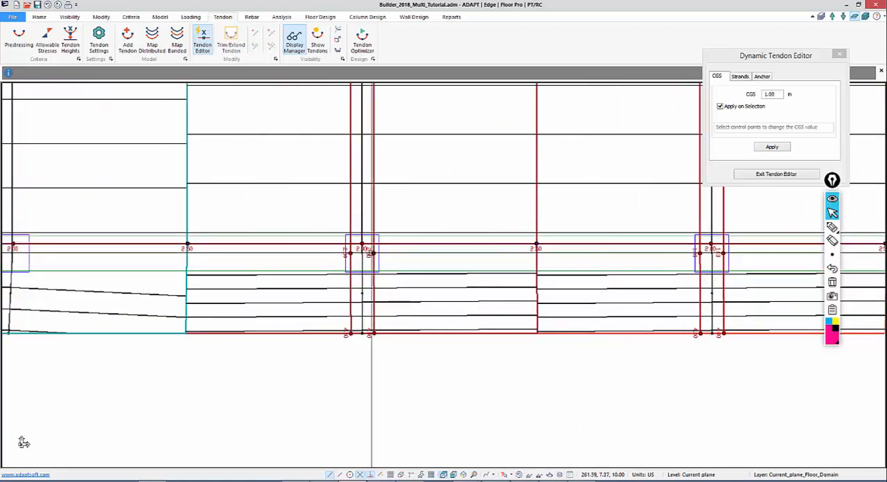
middle_drag(312, 302, 670, 319)
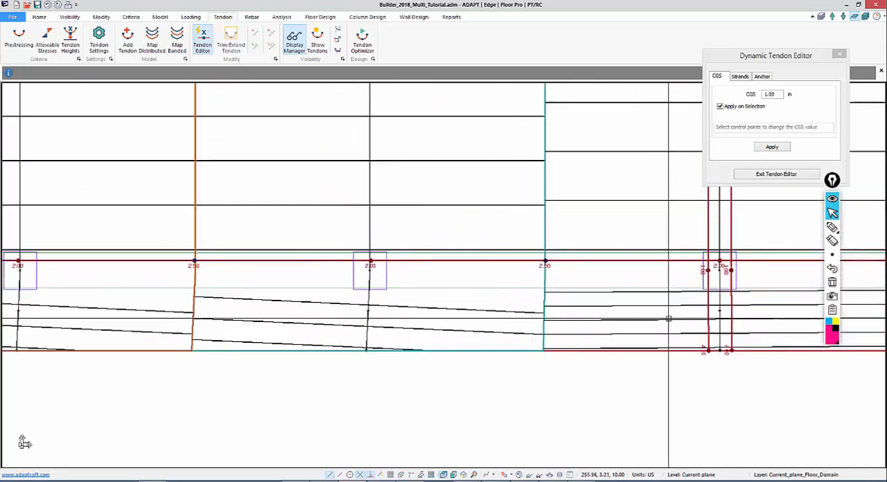
Apply the 1.00 in CGS at the lowest column row of the left wing's paired tendons and exit the tendon editor
middle_drag(141, 347, 659, 294)
scroll(208, 300, down, 1)
middle_drag(192, 302, 784, 256)
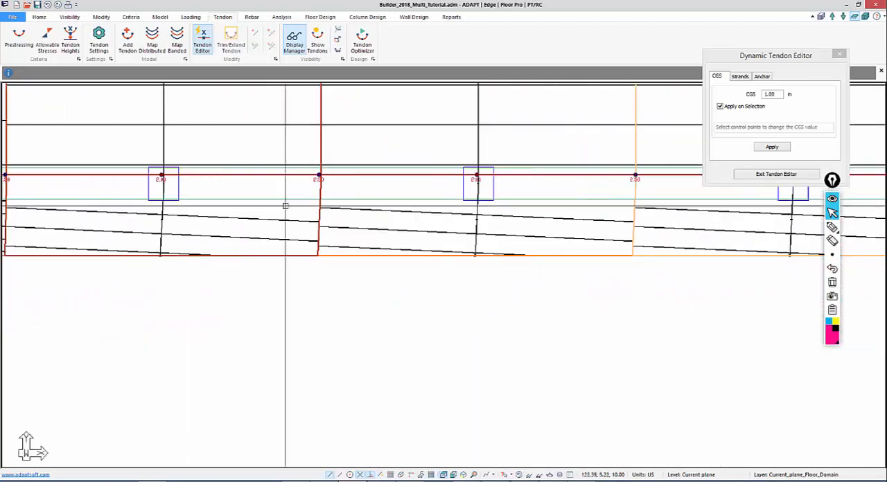
scroll(285, 206, up, 1)
middle_drag(285, 206, 749, 285)
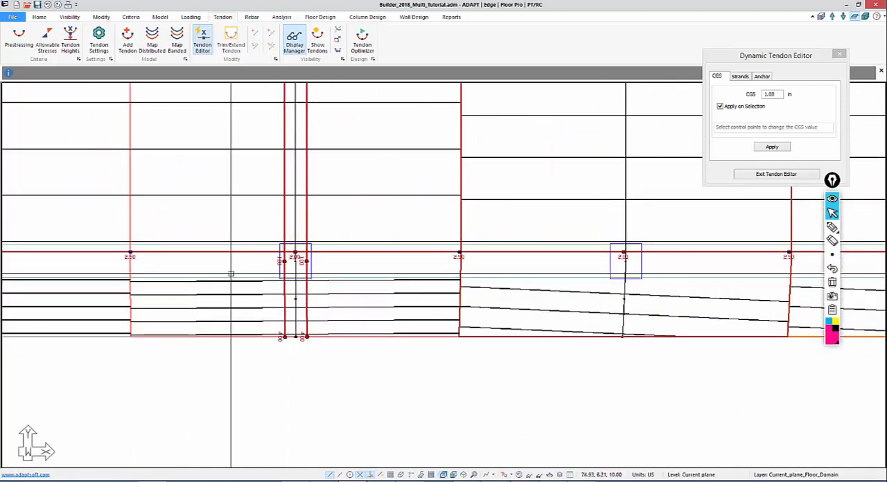
middle_drag(231, 259, 387, 308)
scroll(136, 414, down, 4)
scroll(136, 414, up, 1)
middle_drag(156, 378, 462, 279)
scroll(387, 246, up, 4)
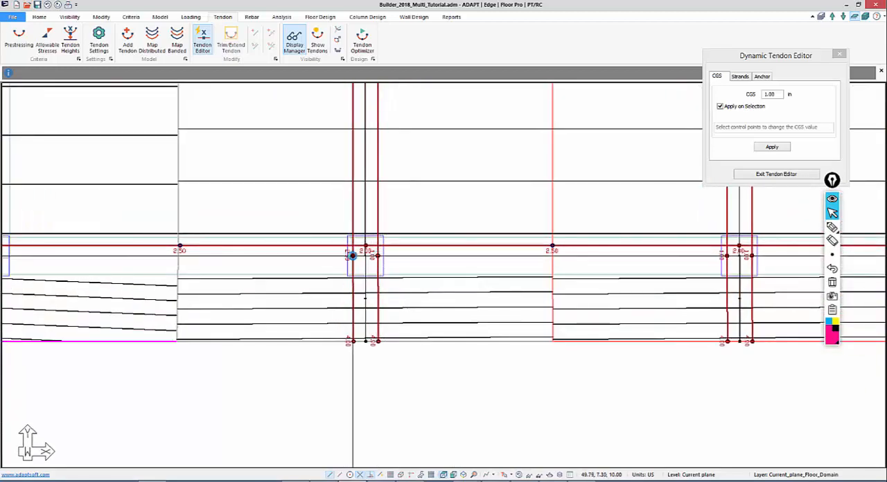
middle_drag(344, 194, 333, 283)
scroll(249, 293, down, 1)
middle_drag(249, 293, 299, 302)
scroll(284, 307, down, 3)
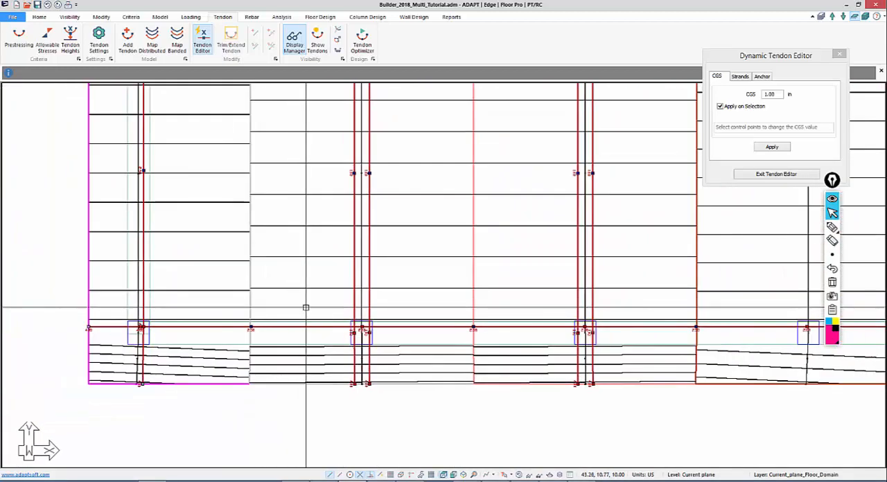
key(Escape)
In the view settings for finite elements, set the tendon symbol size to 5 in and font height to 20 in
middle_drag(411, 267, 320, 328)
scroll(235, 222, down, 4)
middle_drag(278, 250, 308, 268)
scroll(307, 268, down, 3)
middle_drag(381, 284, 288, 359)
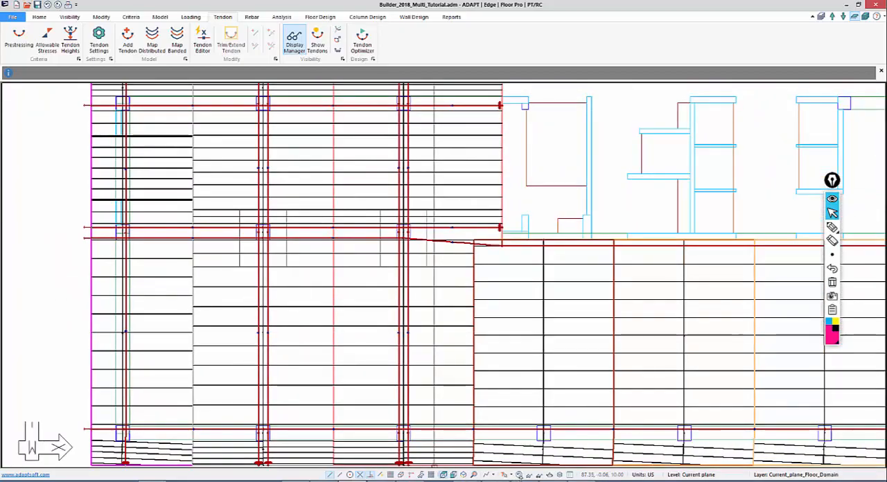
click(70, 17)
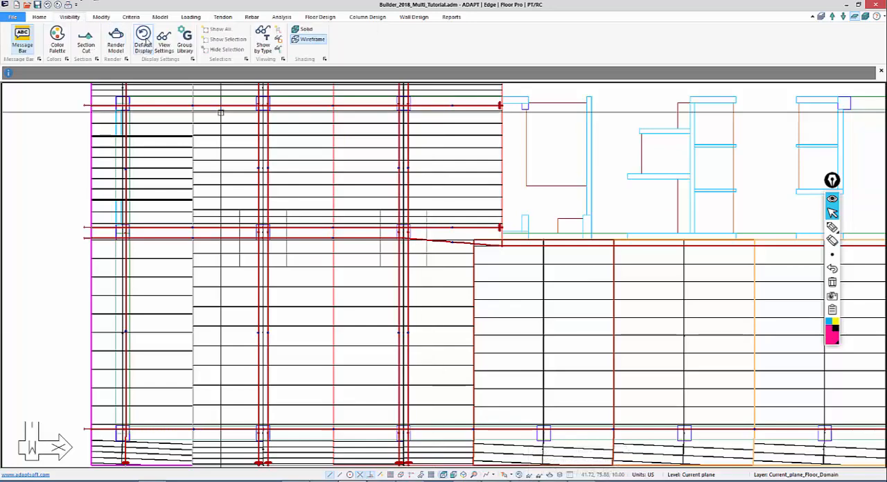
click(164, 40)
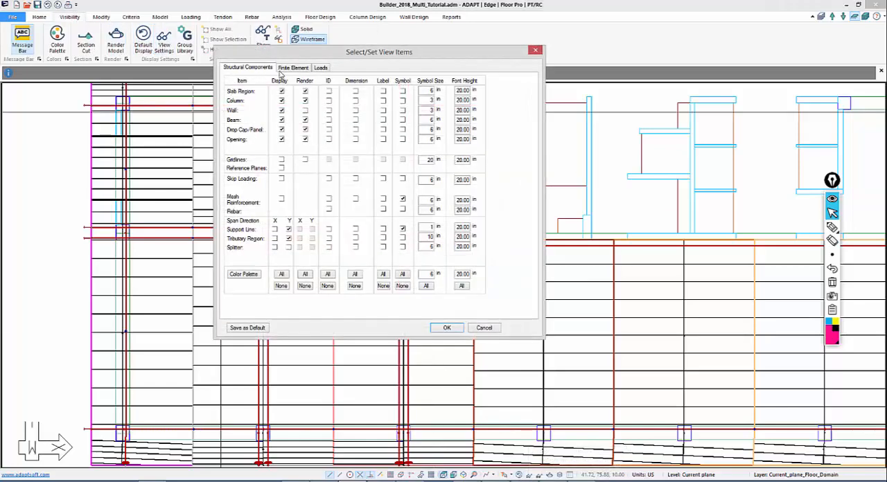
click(293, 68)
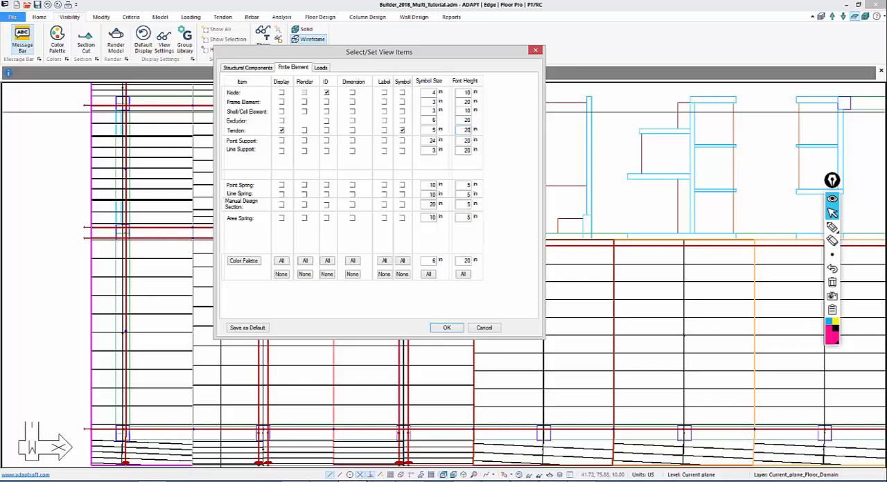
click(447, 328)
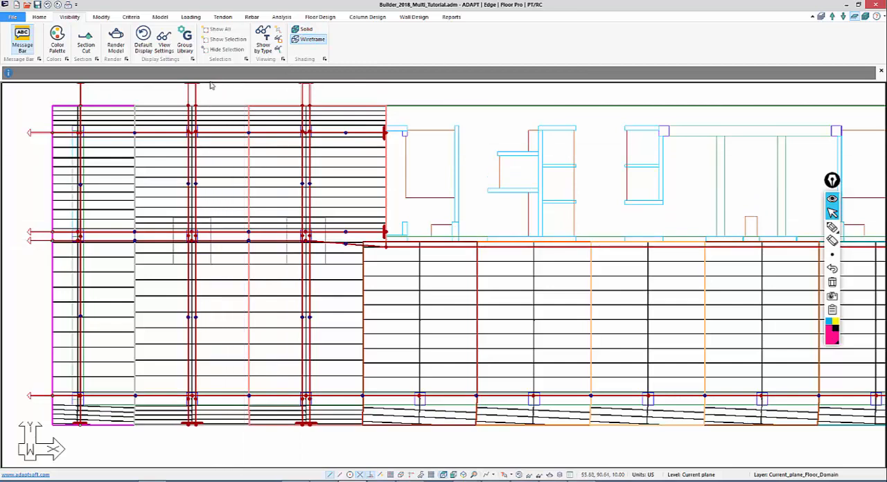
Reopen the Dynamic Tendon Editor and set the CGS to 1.75 in at the upper-span low points of the left wing's paired tendons
click(224, 17)
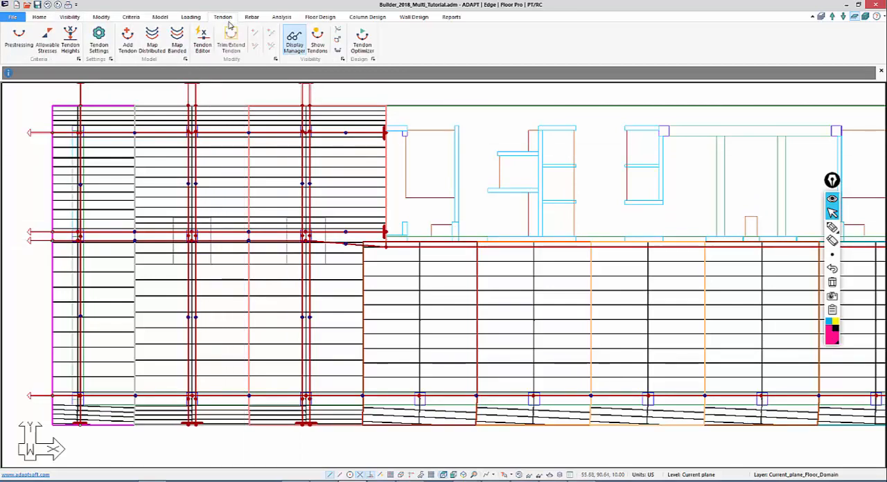
click(203, 42)
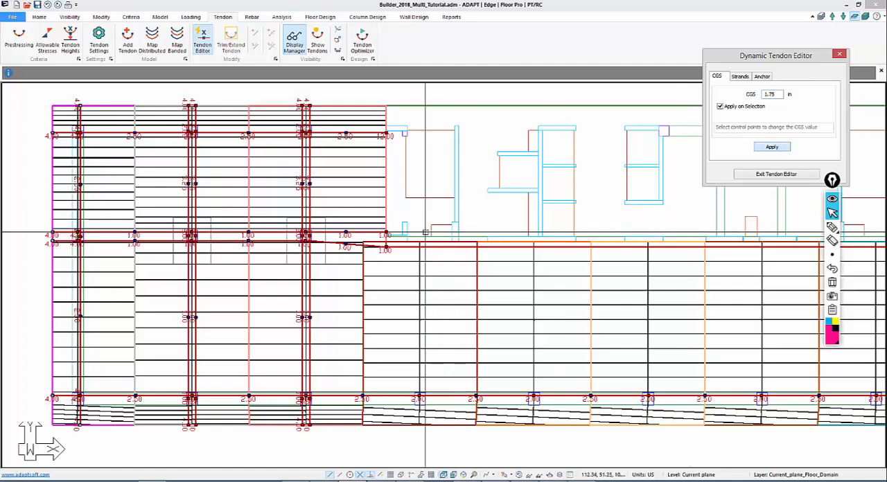
drag(336, 198, 163, 173)
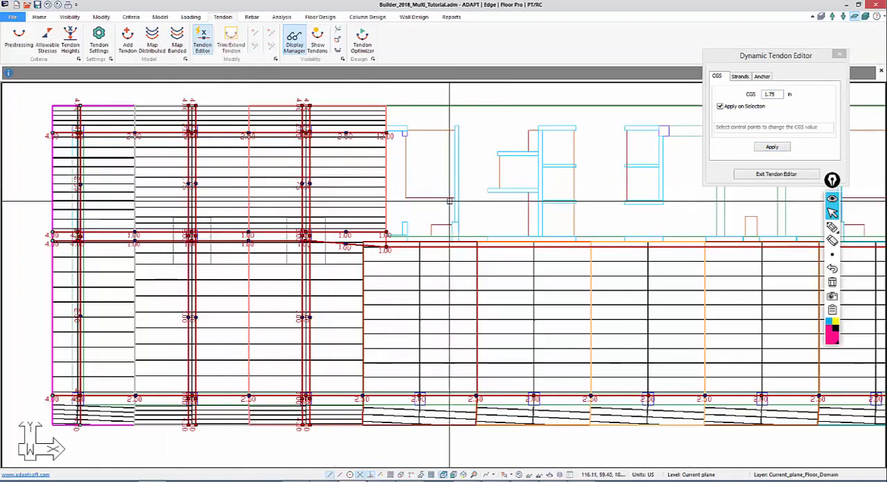
Apply the 1.75 in CGS to the upper-span low points of the right wing's paired tendons
middle_drag(503, 192, 164, 236)
scroll(537, 240, down, 1)
middle_drag(537, 239, 236, 193)
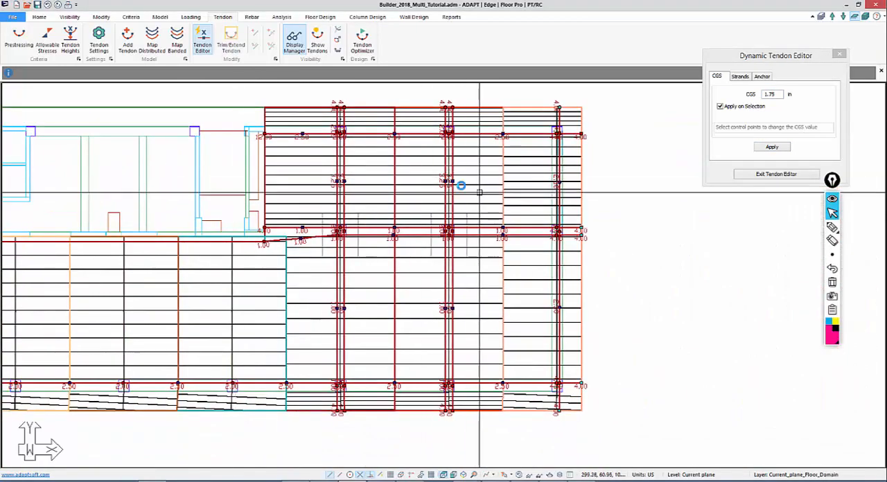
middle_drag(363, 203, 450, 165)
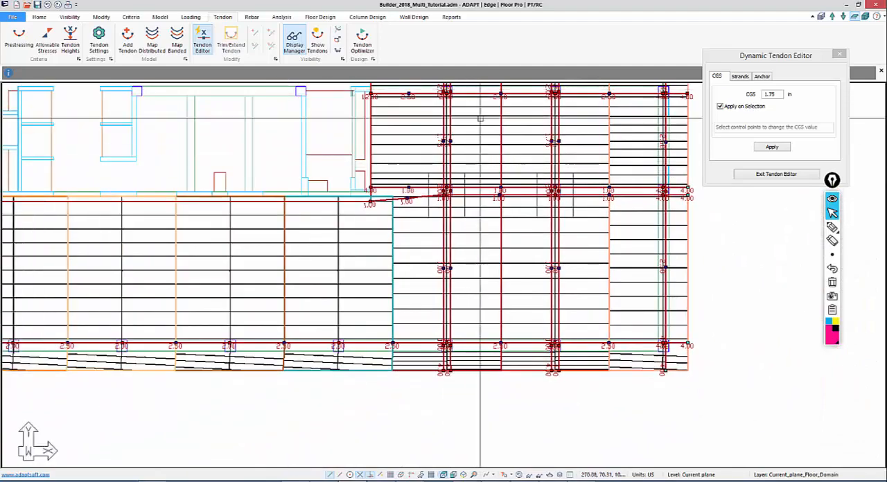
Set the CGS to 1.00 in for the right wing's paired tendons at the control points along the uppermost column row
middle_drag(484, 123, 531, 195)
middle_drag(623, 165, 580, 188)
scroll(651, 131, up, 1)
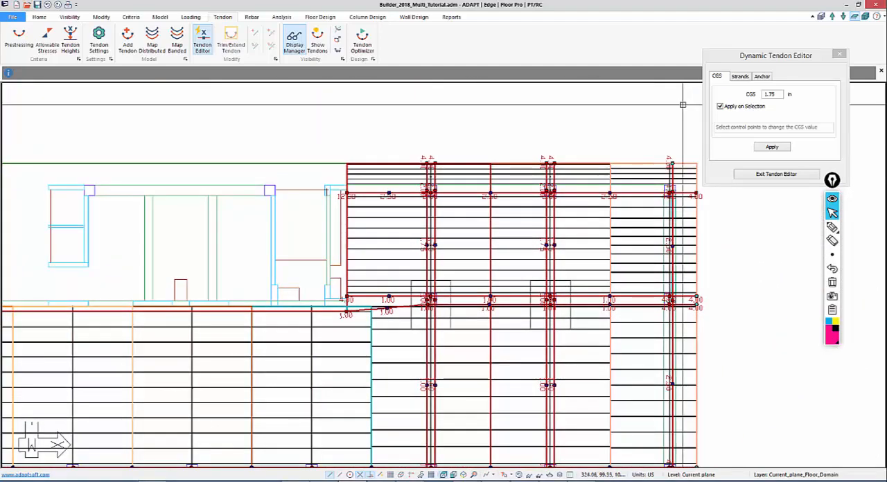
double_click(777, 95)
middle_drag(601, 217, 513, 192)
scroll(575, 162, up, 1)
scroll(416, 170, up, 10)
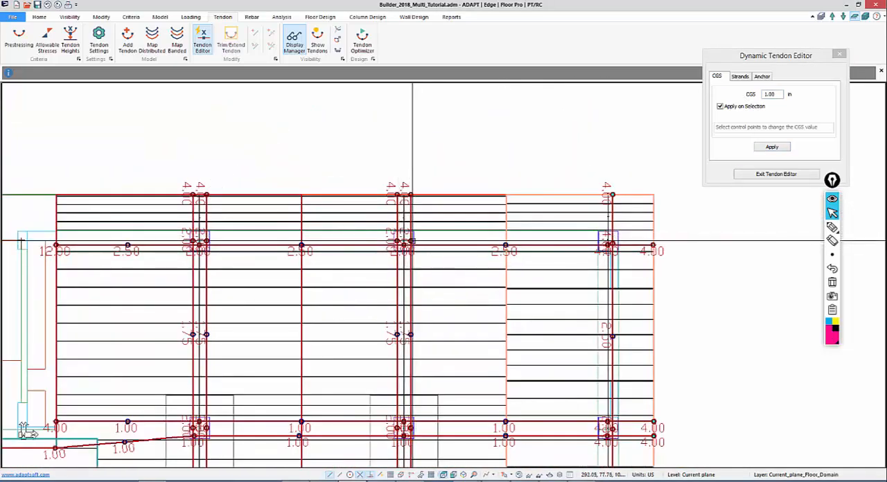
middle_drag(352, 254, 533, 200)
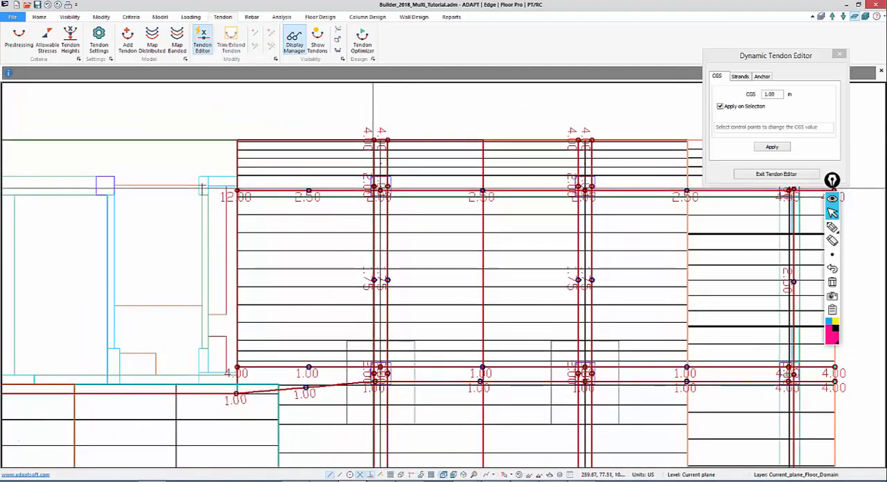
Apply the 1.00 in CGS to the right wing's paired tendons at the middle column row
middle_drag(343, 265, 394, 120)
middle_drag(433, 262, 412, 242)
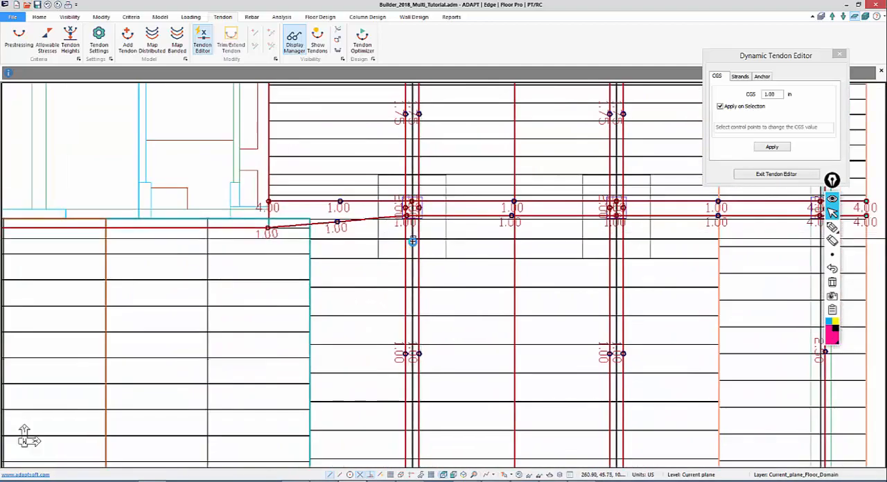
scroll(410, 250, up, 2)
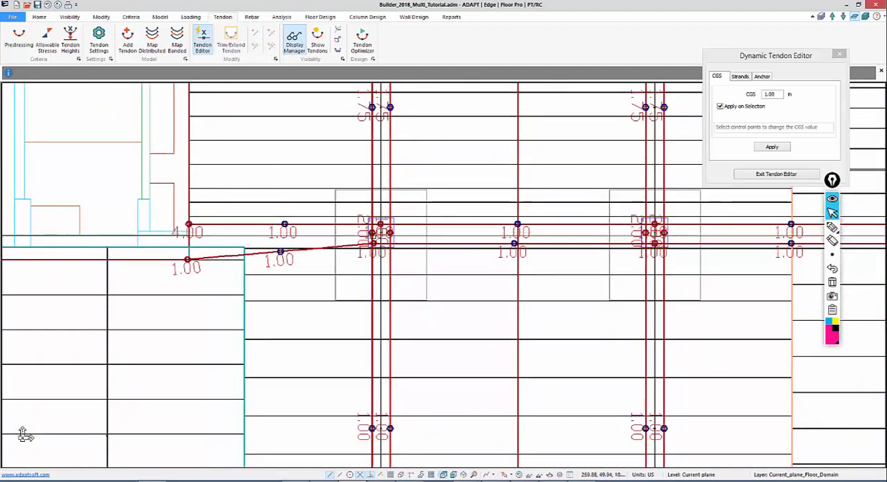
middle_drag(517, 272, 412, 273)
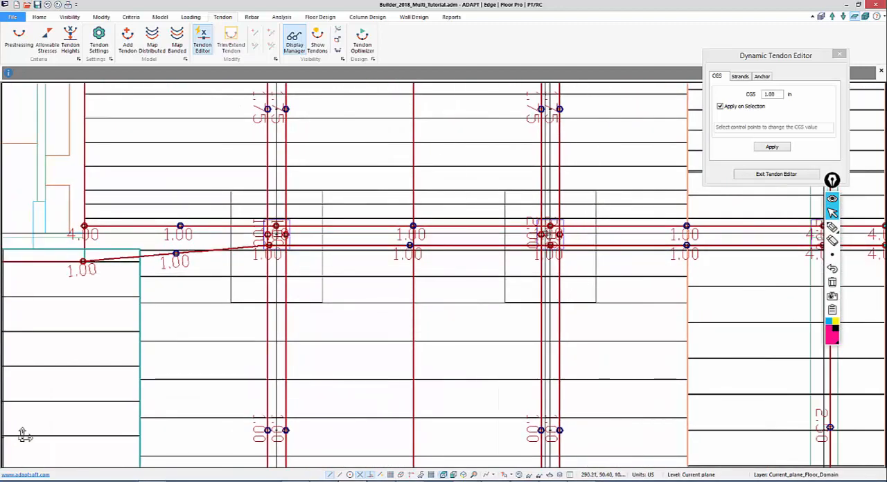
Apply the 1.00 in CGS to the left wing's paired tendons at the middle and uppermost column rows, and close the tendon editor
middle_drag(356, 357, 663, 330)
scroll(663, 329, down, 2)
middle_drag(105, 347, 825, 356)
middle_drag(55, 292, 560, 261)
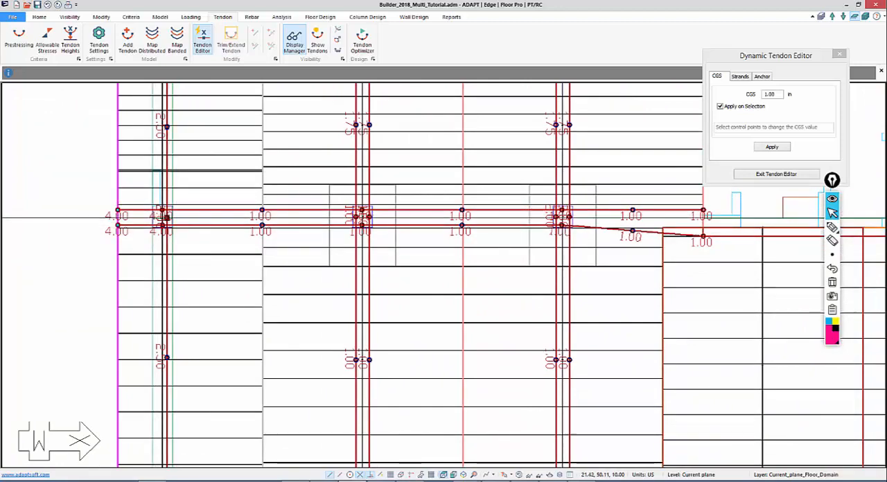
middle_drag(163, 228, 90, 240)
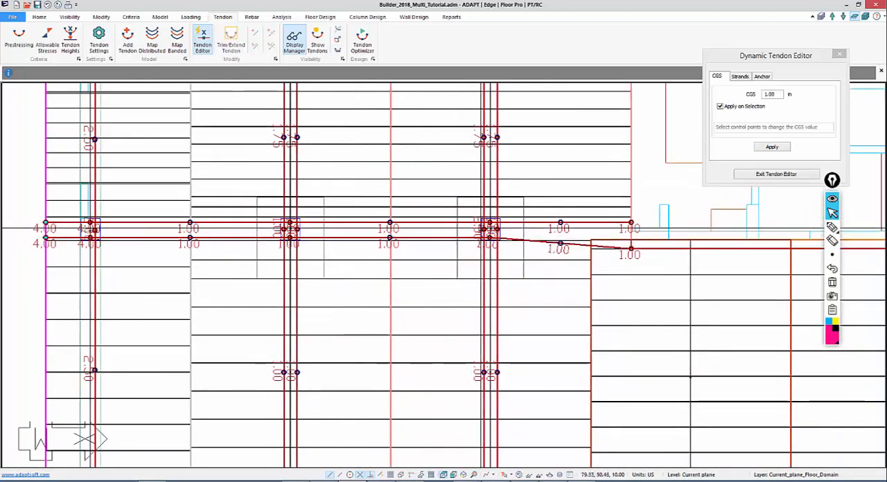
click(482, 229)
middle_drag(427, 130, 362, 343)
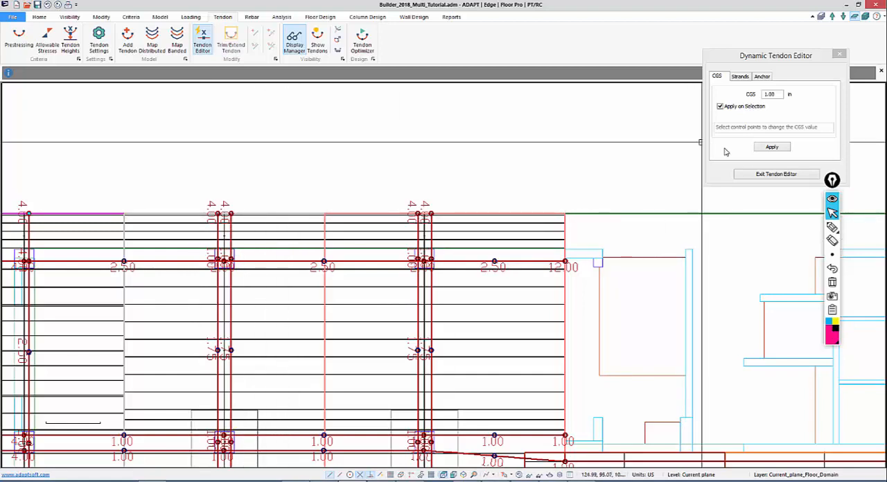
click(839, 55)
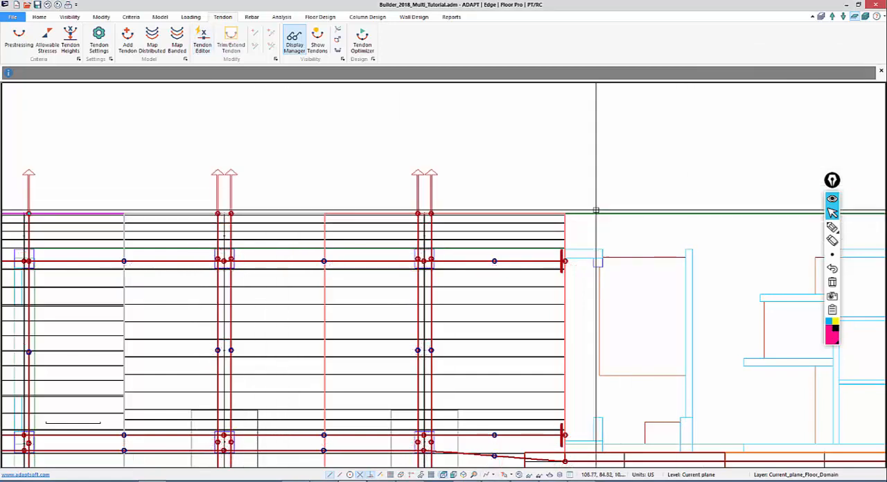
Add a Y-direction tendon near the central slab's left end, from lower edge through the column line to the upper edge, with spans about 7.7 and 40.5 ft
middle_drag(367, 311, 340, 240)
scroll(283, 194, down, 7)
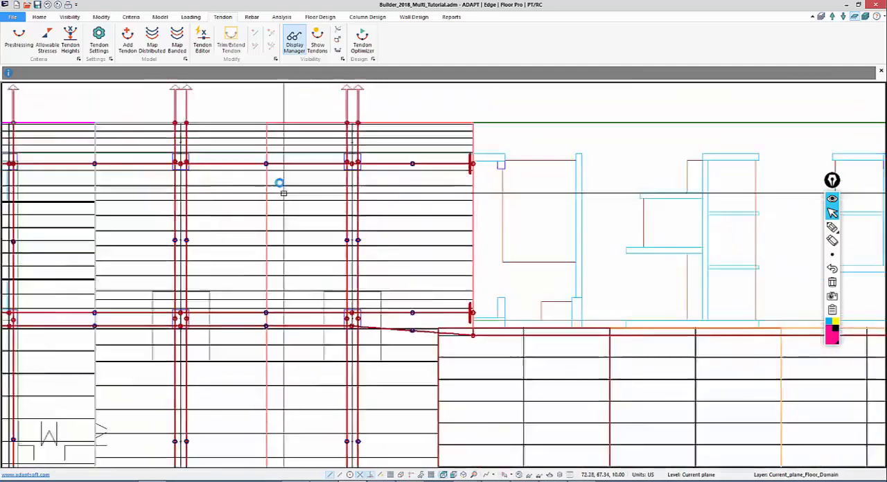
middle_drag(418, 393, 206, 292)
scroll(362, 271, down, 8)
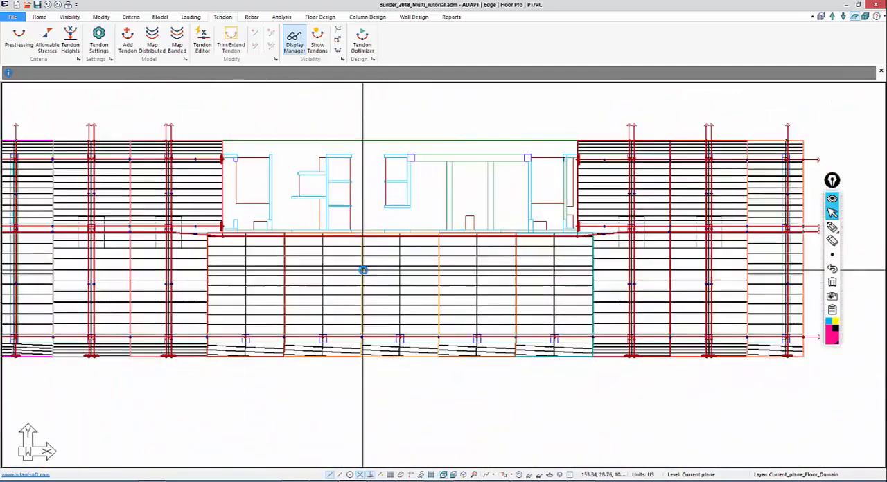
scroll(512, 196, down, 1)
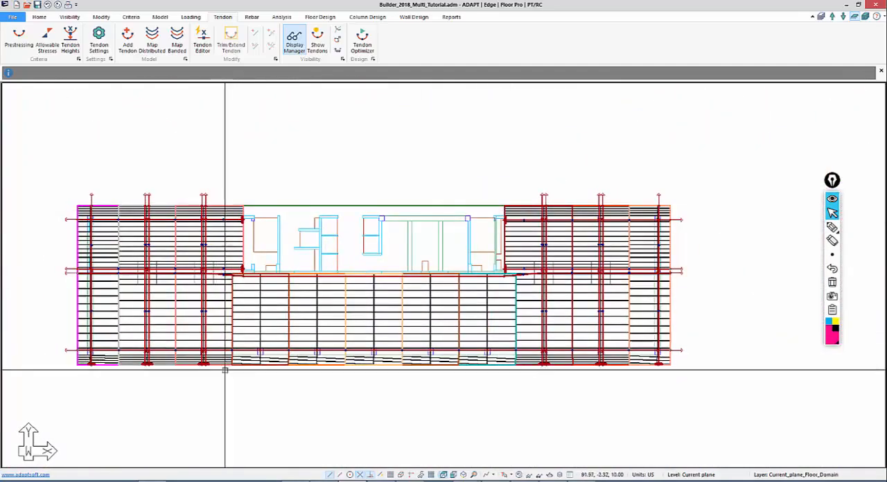
middle_drag(226, 370, 290, 335)
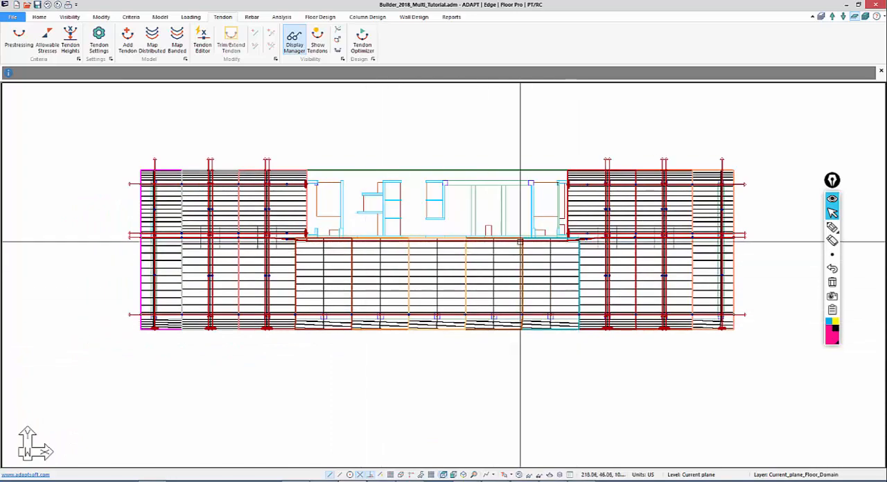
middle_drag(361, 351, 421, 328)
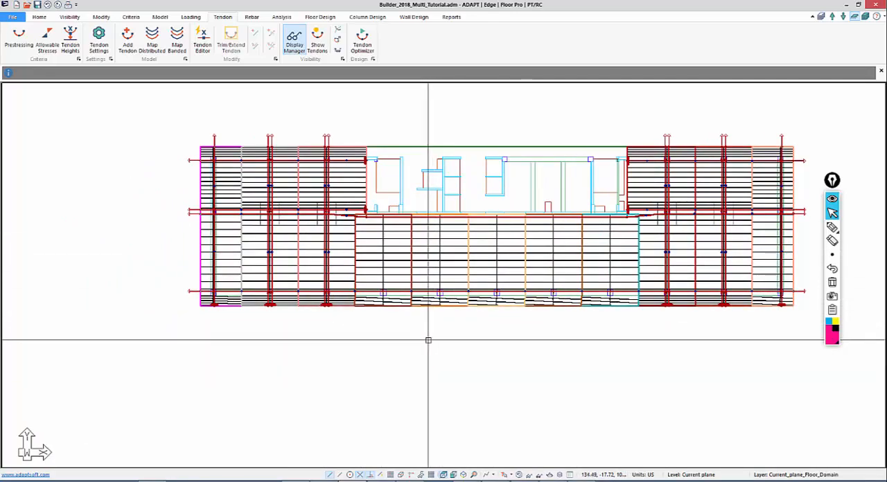
scroll(392, 416, up, 3)
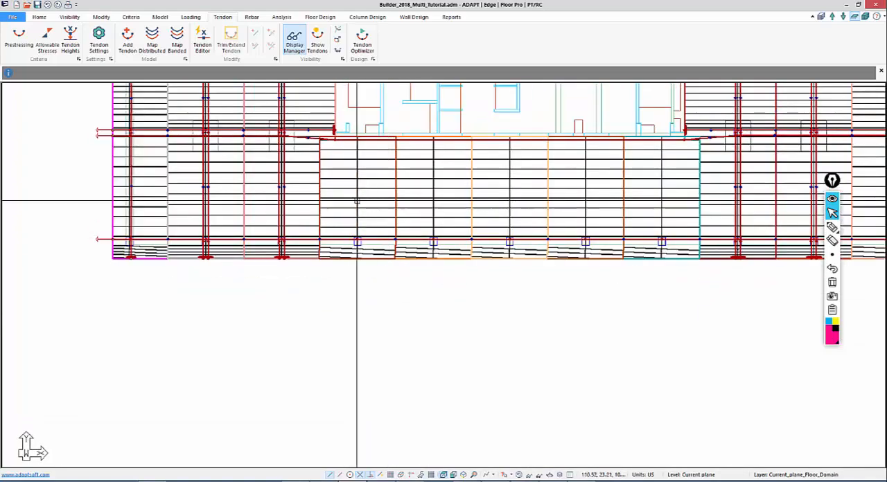
scroll(357, 201, up, 2)
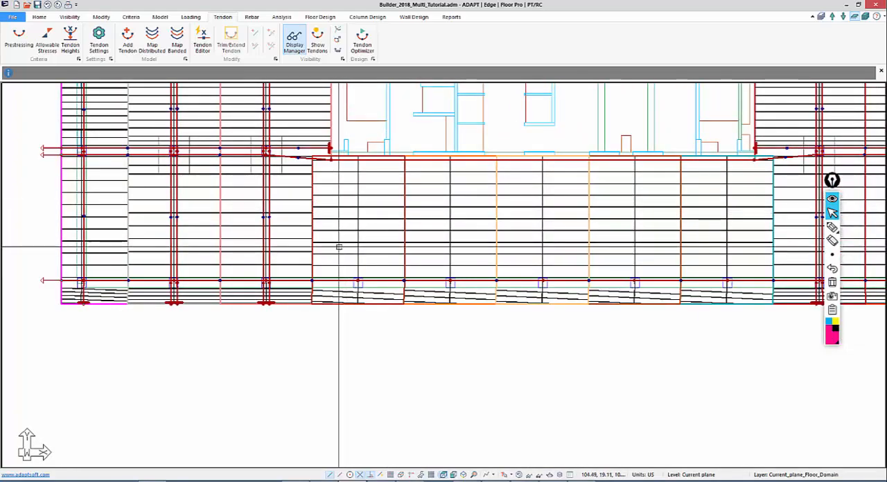
click(128, 44)
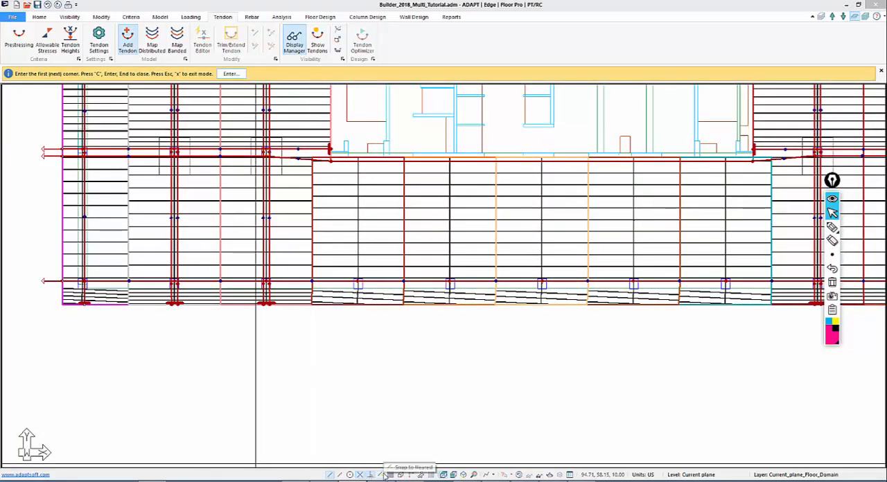
click(337, 285)
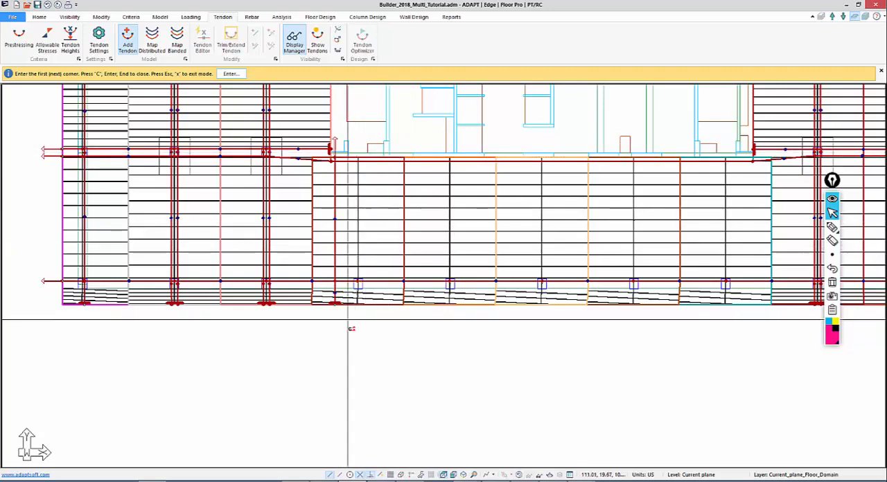
right_click(338, 330)
click(357, 338)
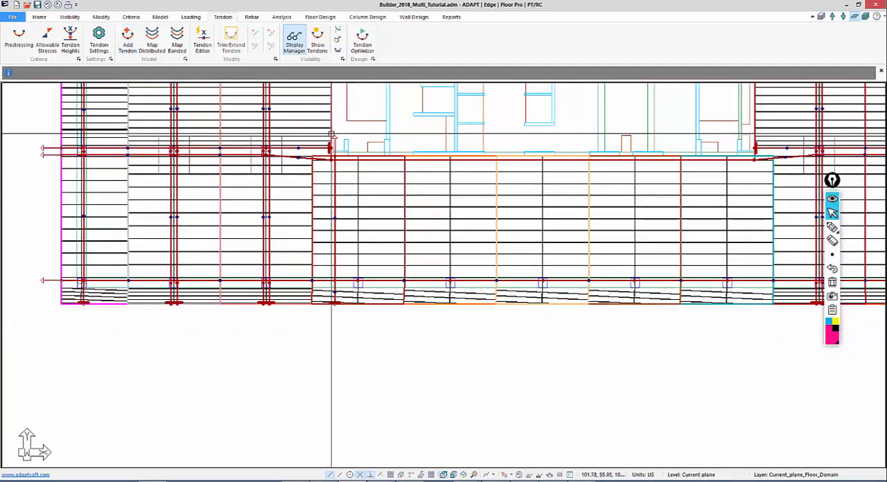
Set the new tendon's stressing to Live at the first end and Dead at the last end, with 2 strands
double_click(336, 137)
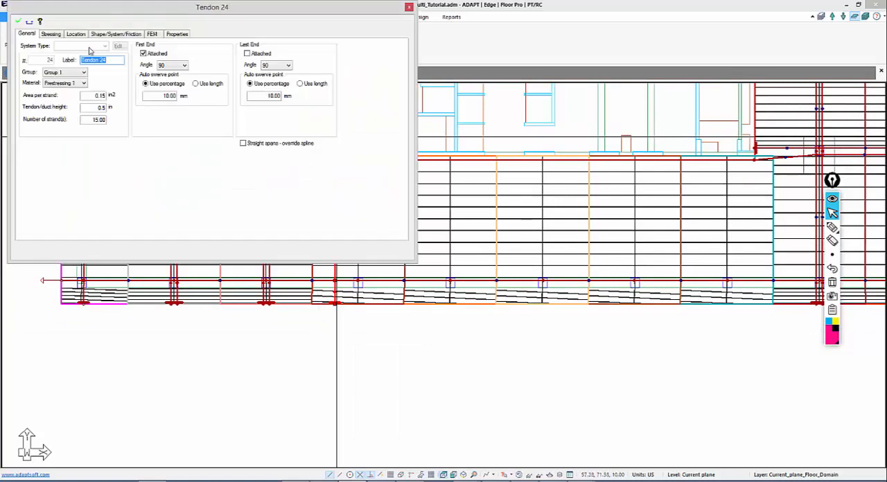
click(51, 34)
click(132, 67)
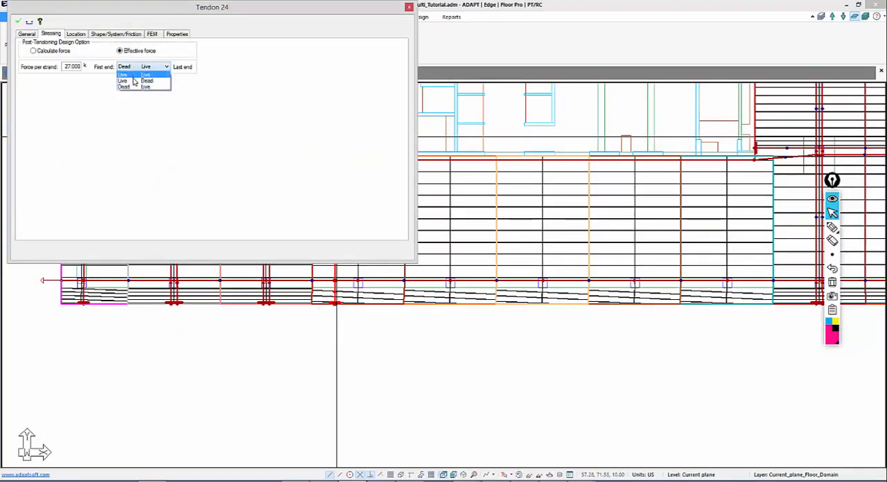
click(132, 77)
click(18, 22)
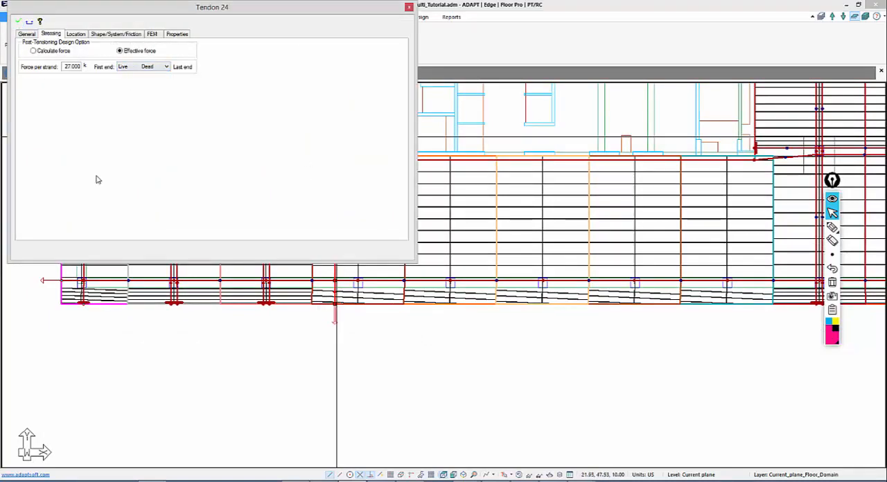
click(29, 35)
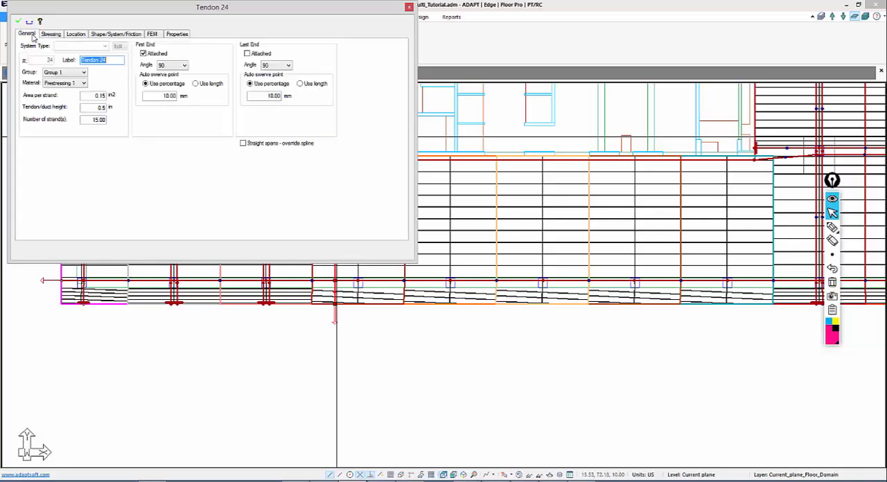
double_click(96, 119)
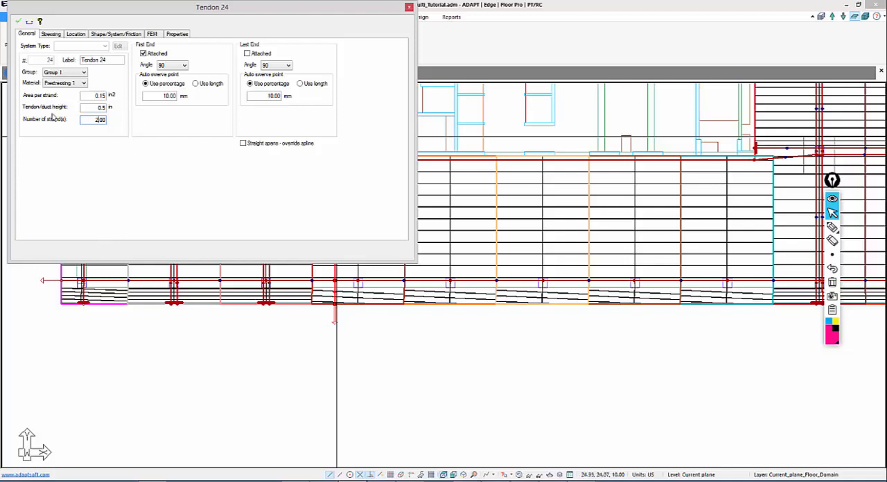
Change the profile shape of the new tendon's Span 1 to Cantilever Down
click(97, 34)
click(115, 174)
click(113, 174)
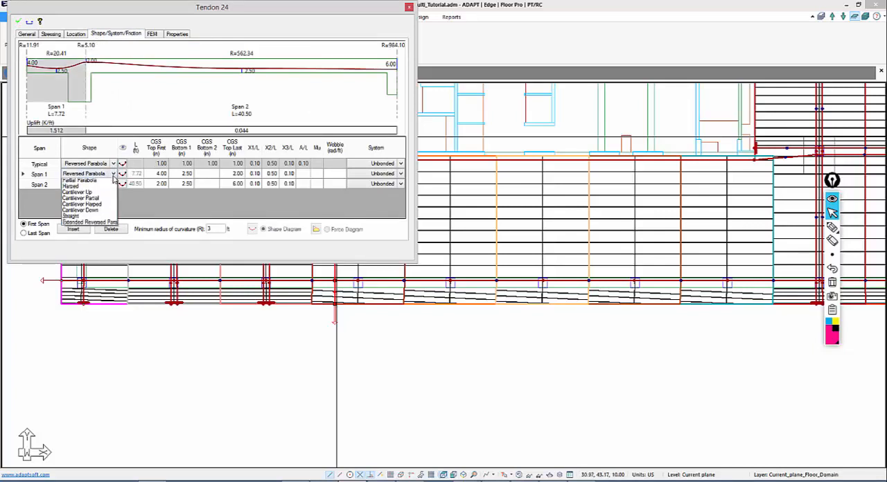
click(92, 218)
Set CGS to 1.00 in at the tendon's interior high point and Span 2 low point and 4.00 in at Span 2's last end, applying the changes
click(160, 184)
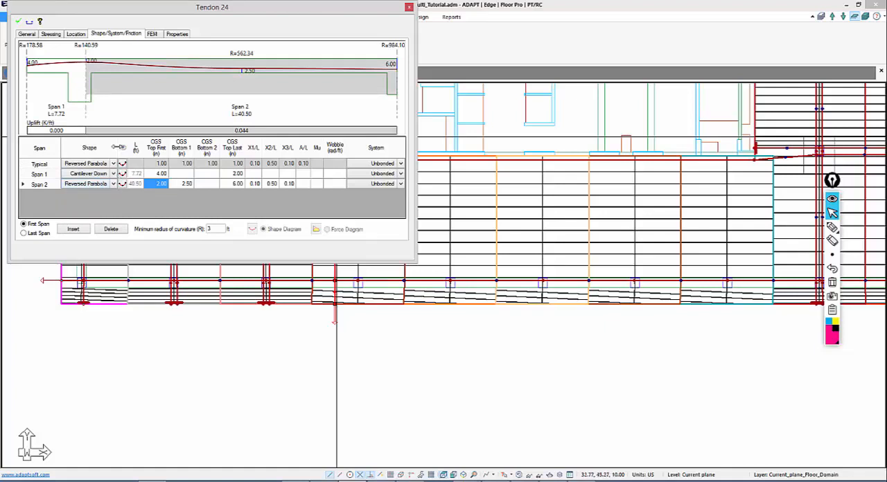
click(233, 183)
text(4)
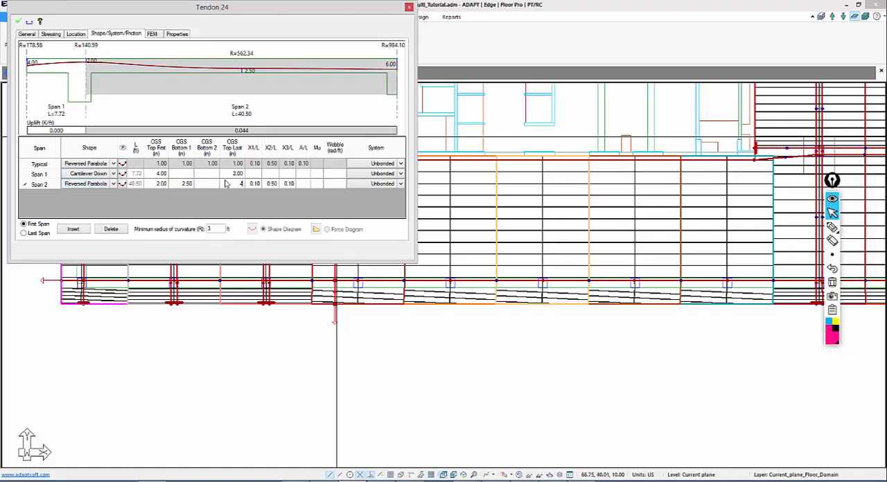
click(229, 176)
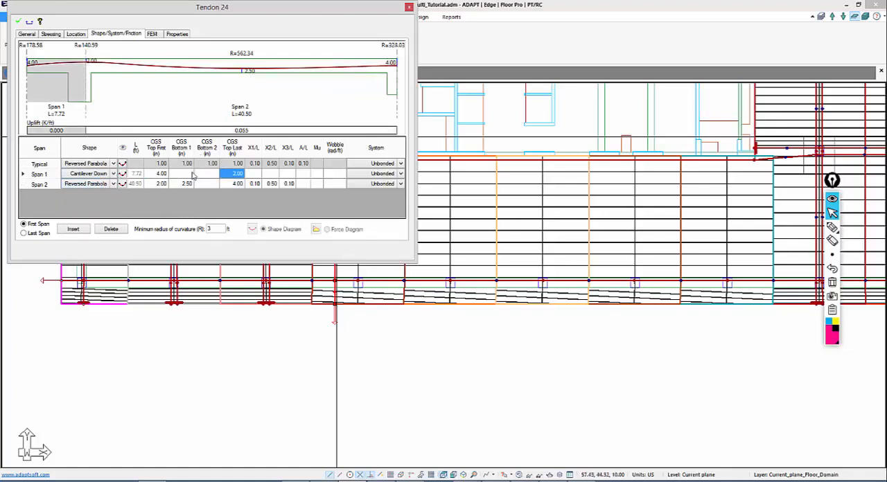
text(1)
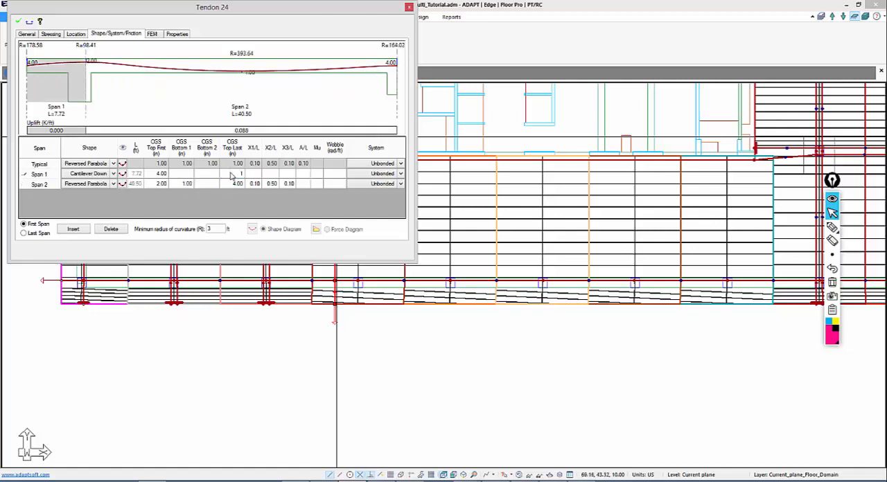
click(165, 184)
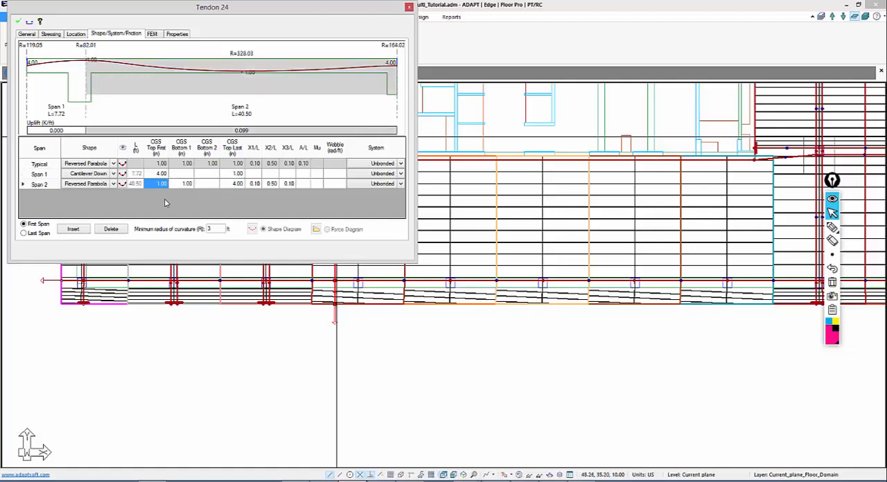
click(29, 22)
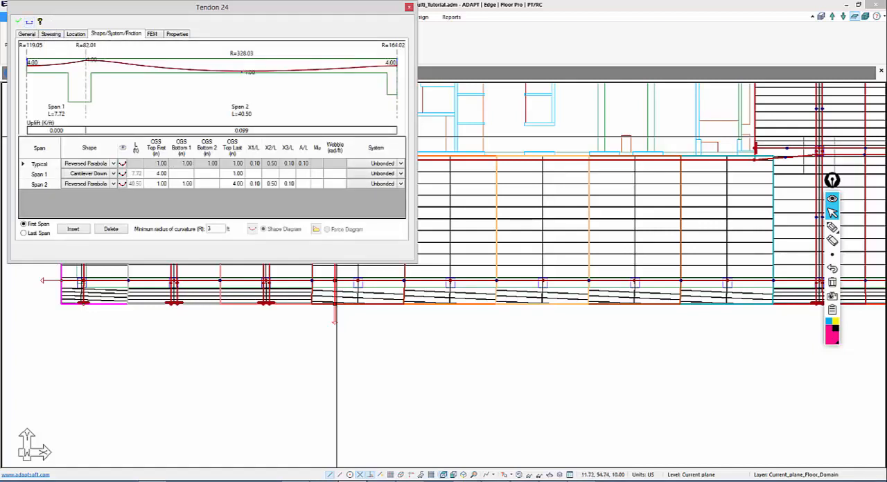
click(23, 25)
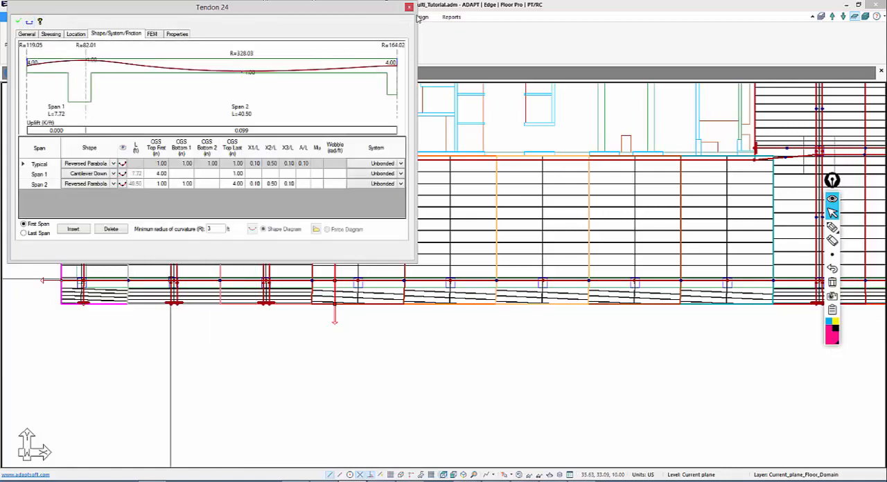
click(409, 8)
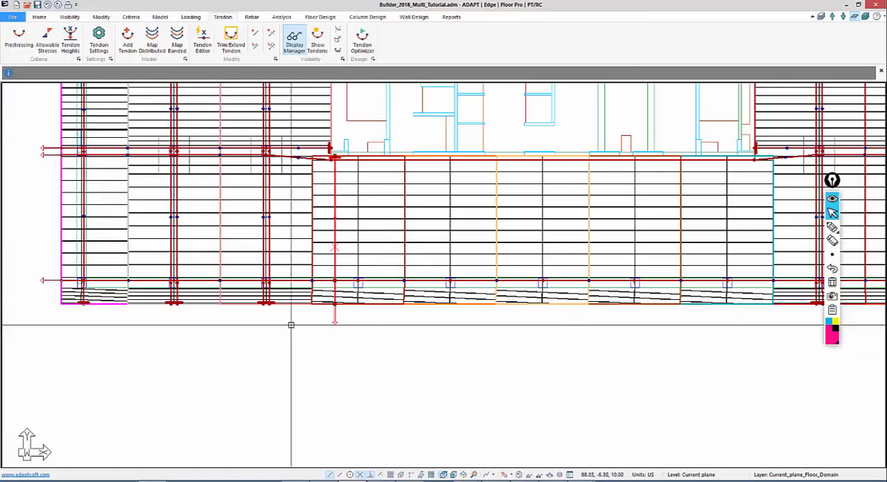
Start mapping distributed tendons from the new tendon with average precompression of 150 to 300 psi and Span 2 (Reversed Parabola) as master span
click(149, 43)
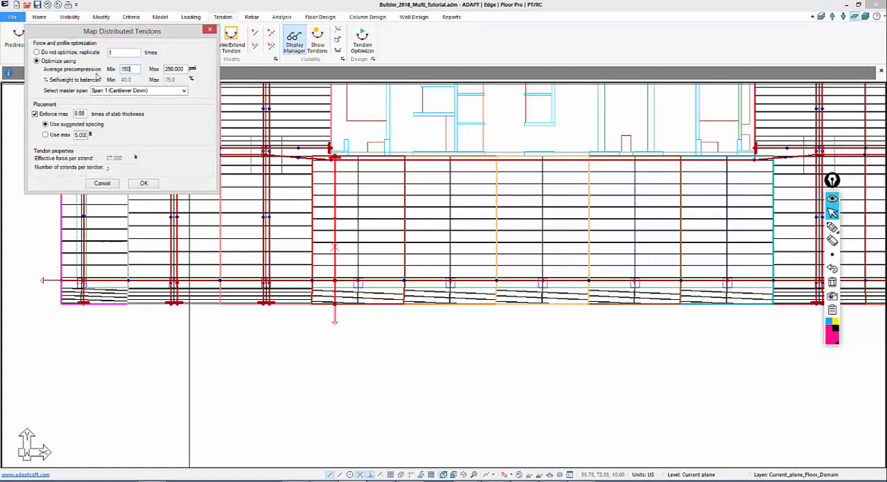
text(0)
key(Tab)
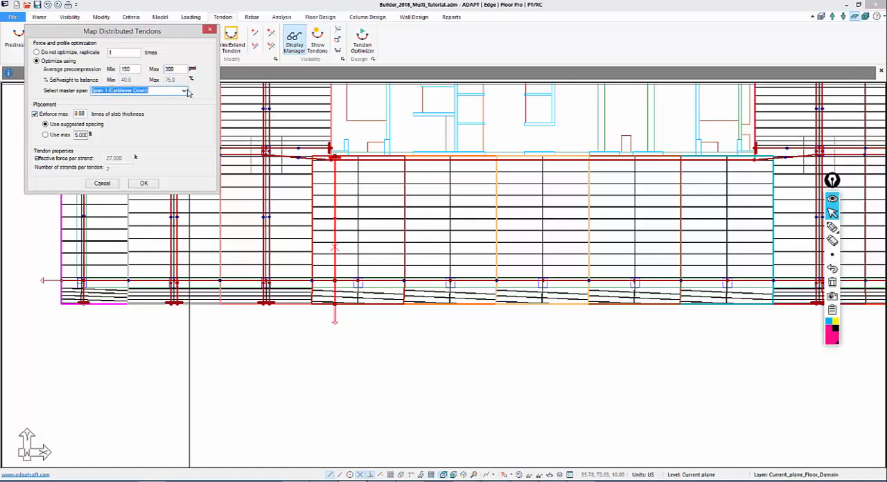
click(185, 92)
click(132, 102)
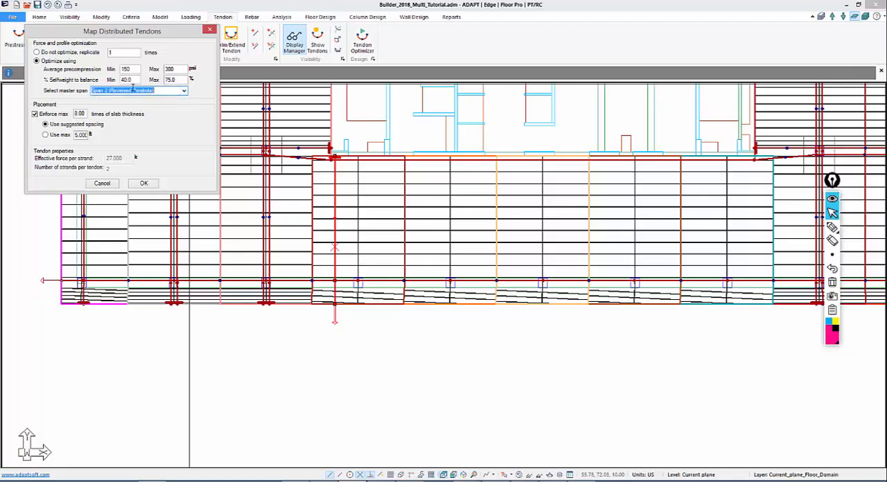
Set the self-weight to balance to a 50% minimum and 90% maximum, and accept the distributed tendon mapping options
double_click(129, 80)
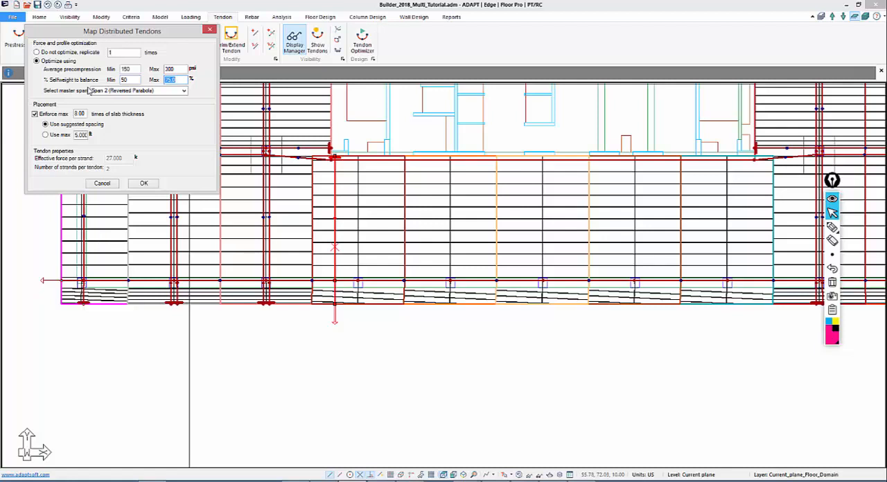
text(90)
key(Tab)
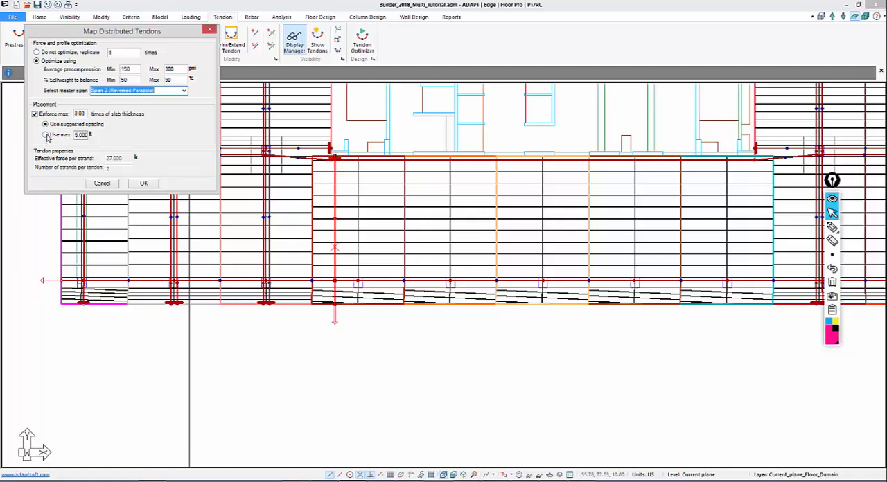
click(142, 184)
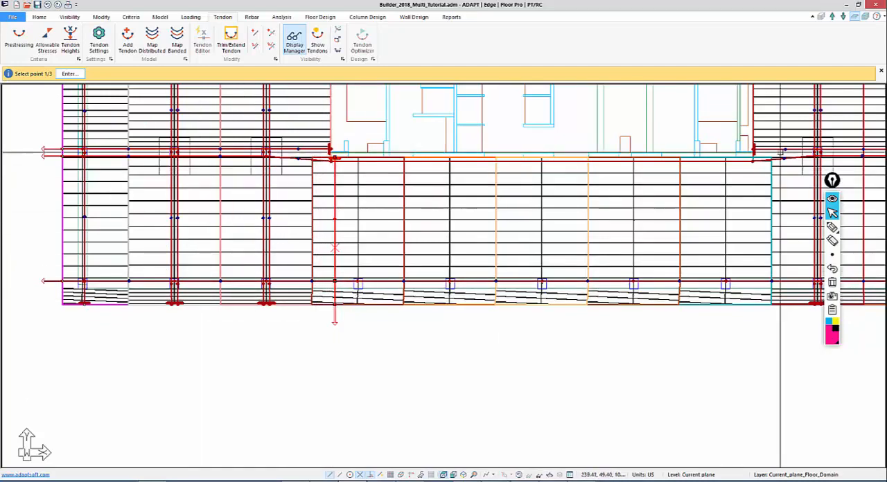
Map the distributed tendons across the central slab by placing the final tendon's three points at the lower edge, column line and upper edge near its right end
middle_drag(748, 306, 648, 297)
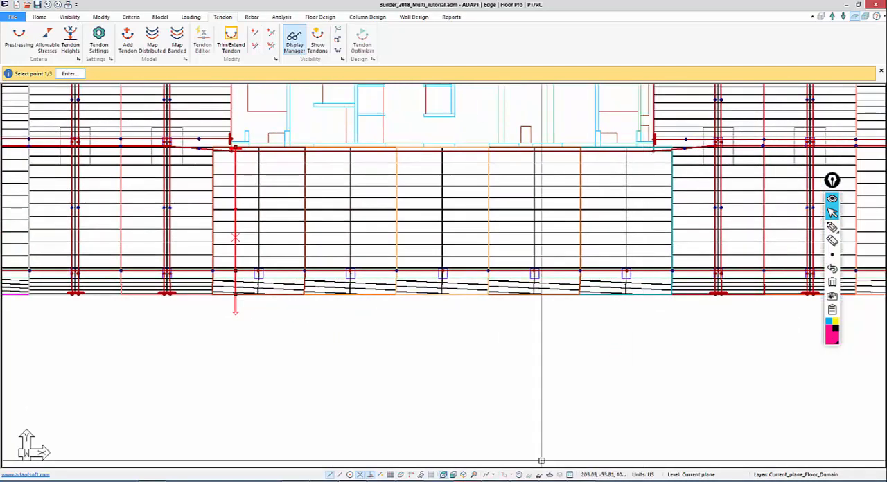
click(649, 294)
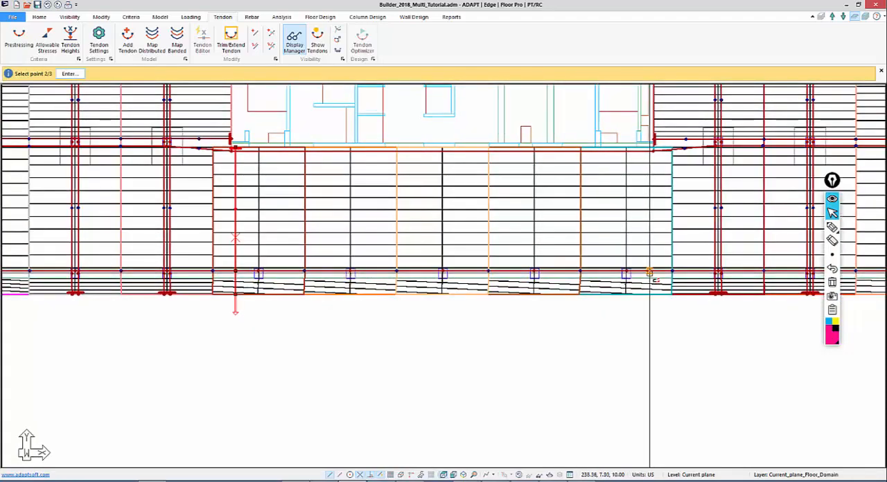
click(649, 271)
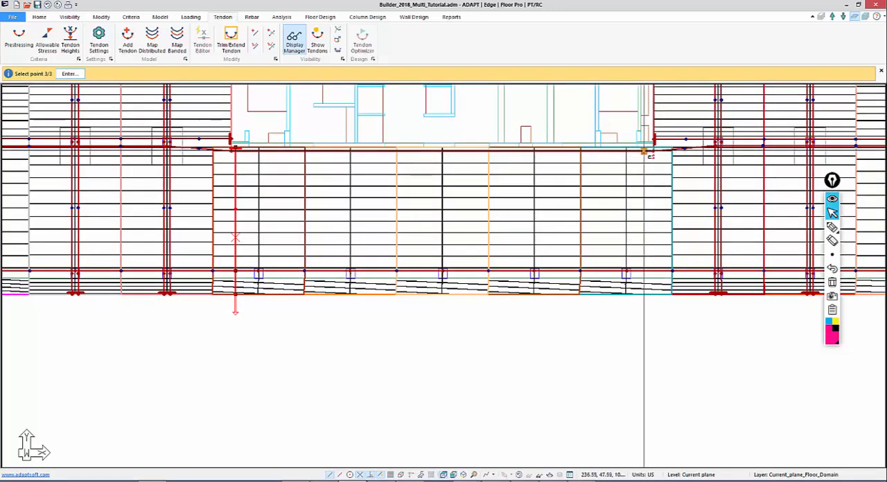
click(647, 148)
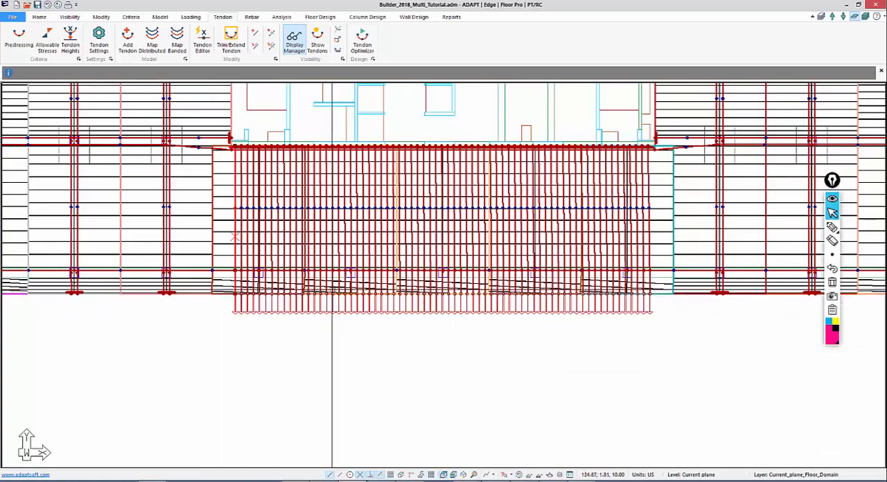
middle_drag(607, 442, 572, 448)
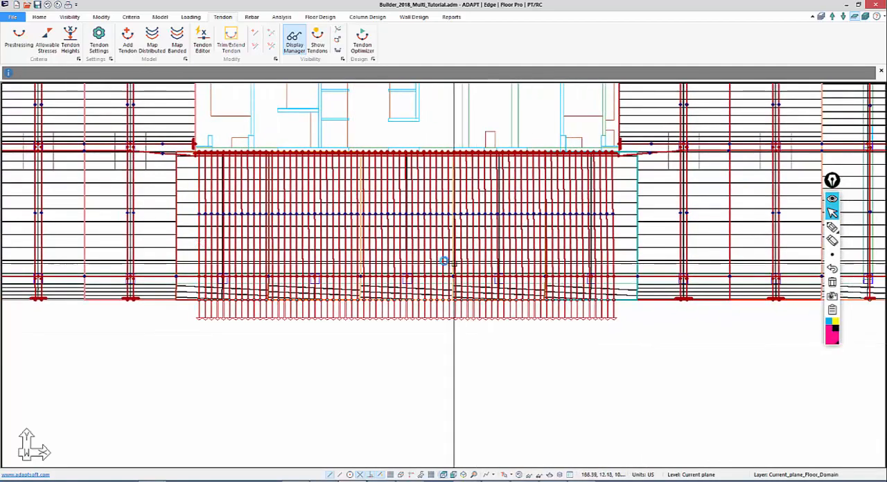
Hide the design sections and the coloured tributary regions in plan, leaving the slab outline, supports and tendons displayed
scroll(350, 311, down, 2)
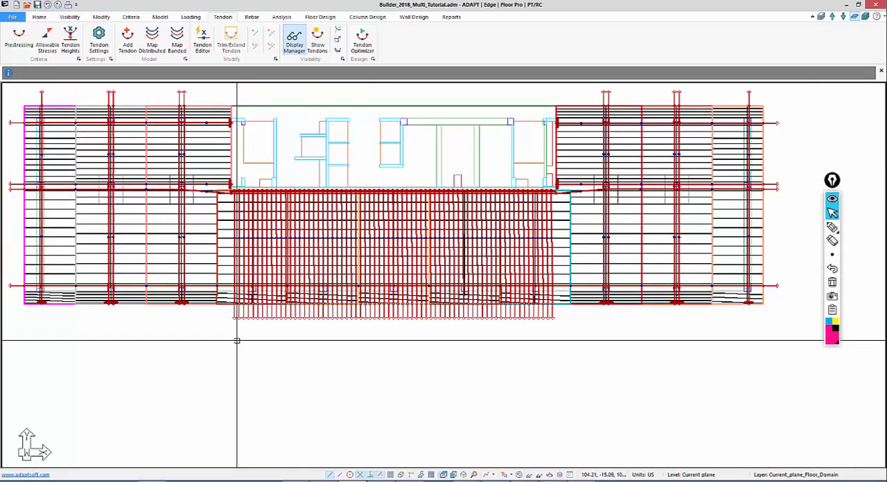
scroll(410, 341, up, 2)
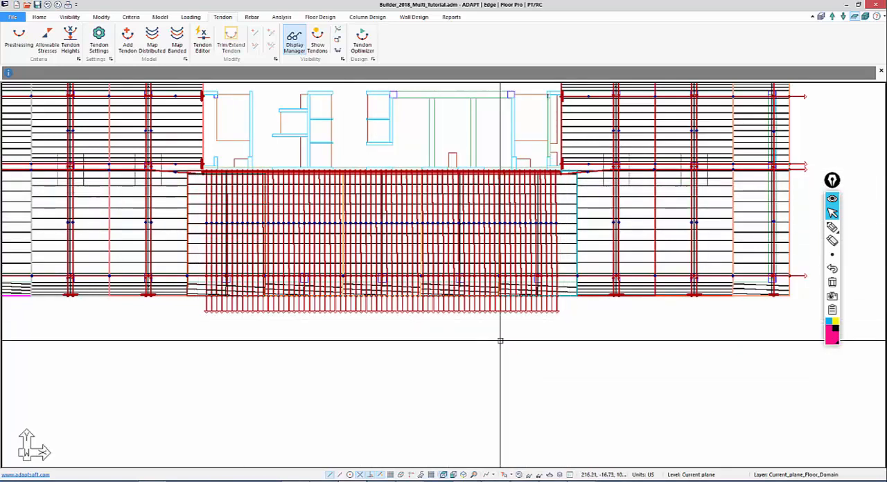
mouse_move(479, 308)
middle_down()
mouse_move(487, 335)
mouse_move(466, 334)
middle_up()
scroll(466, 333, down, 1)
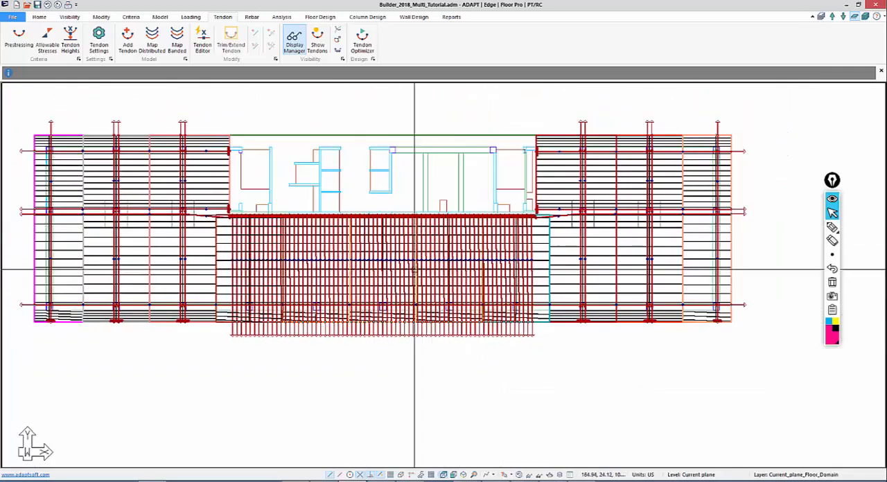
middle_drag(433, 244, 447, 232)
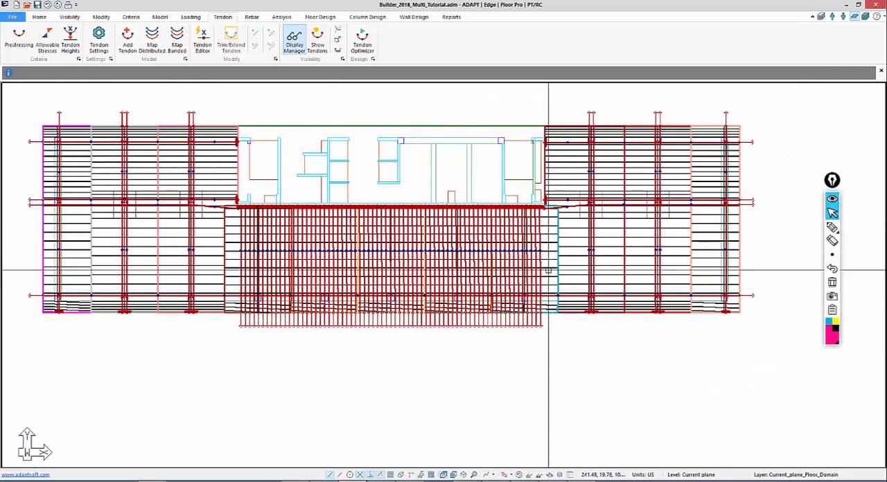
click(325, 18)
click(521, 49)
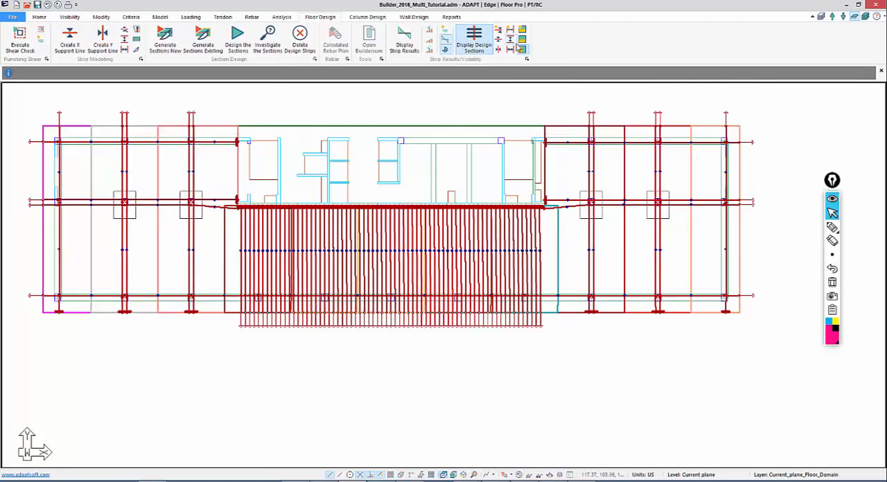
middle_drag(425, 190, 467, 191)
middle_drag(485, 145, 468, 163)
scroll(408, 284, down, 1)
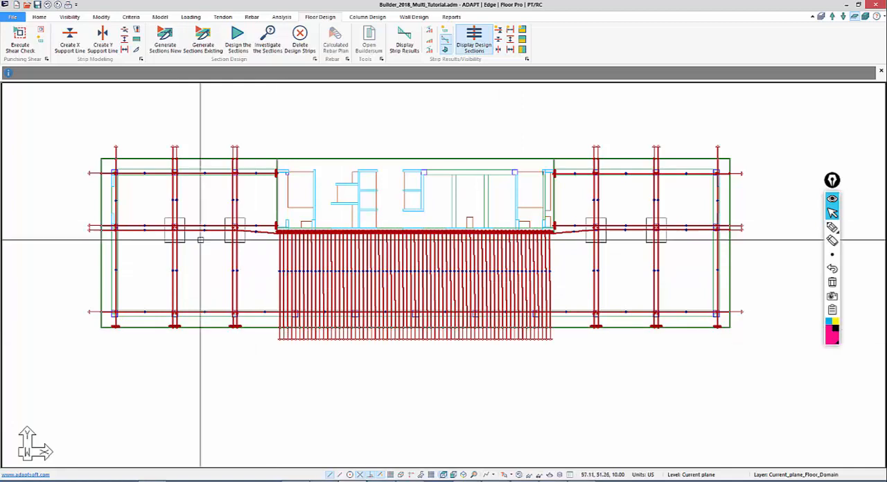
Render the floor model in 3D and switch it to wireframe to examine the banded and distributed tendons within the slab
click(67, 19)
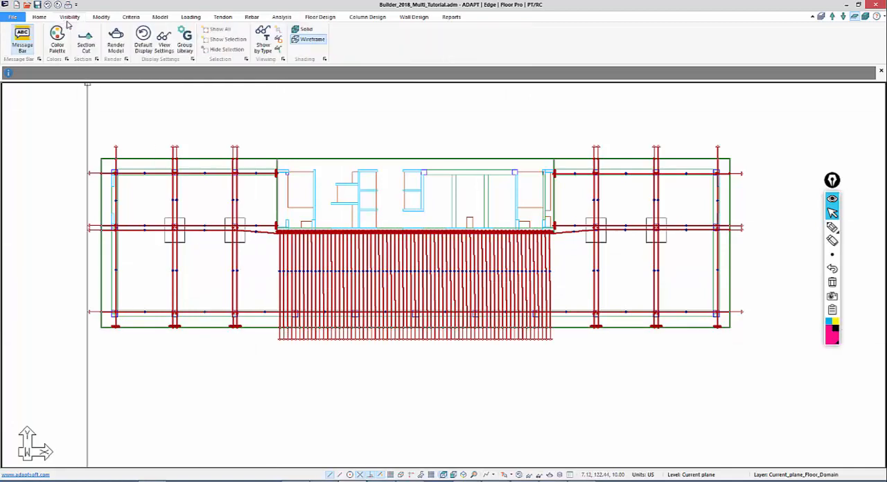
click(115, 40)
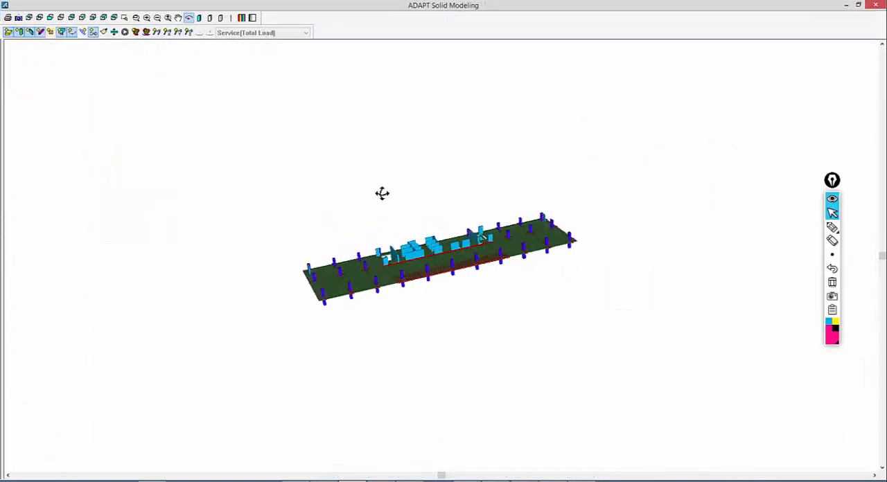
drag(382, 194, 384, 217)
scroll(358, 377, up, 5)
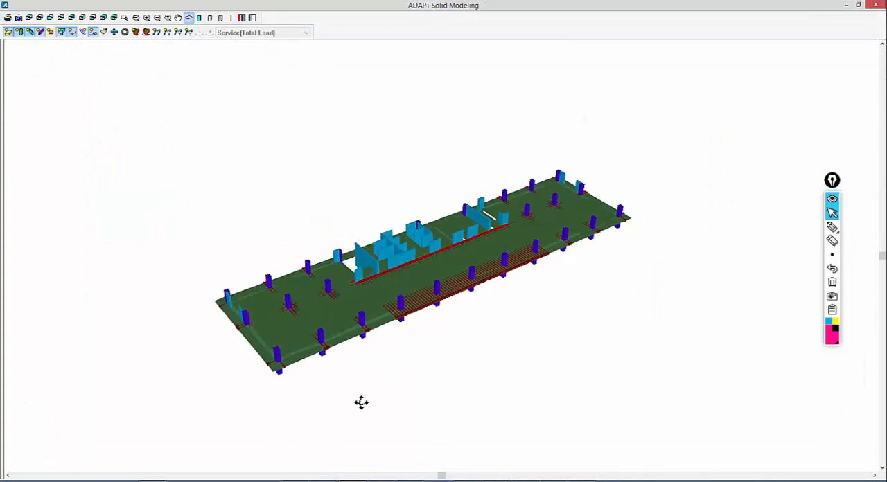
drag(361, 402, 386, 415)
click(221, 18)
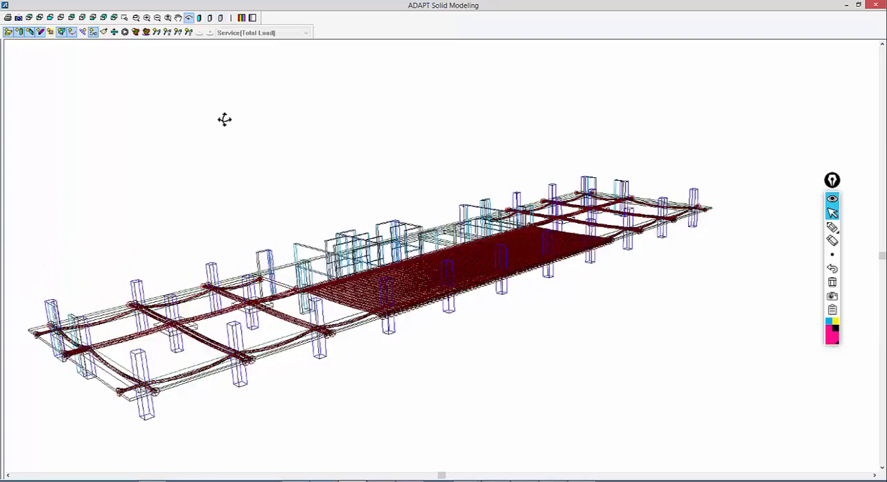
drag(224, 119, 226, 128)
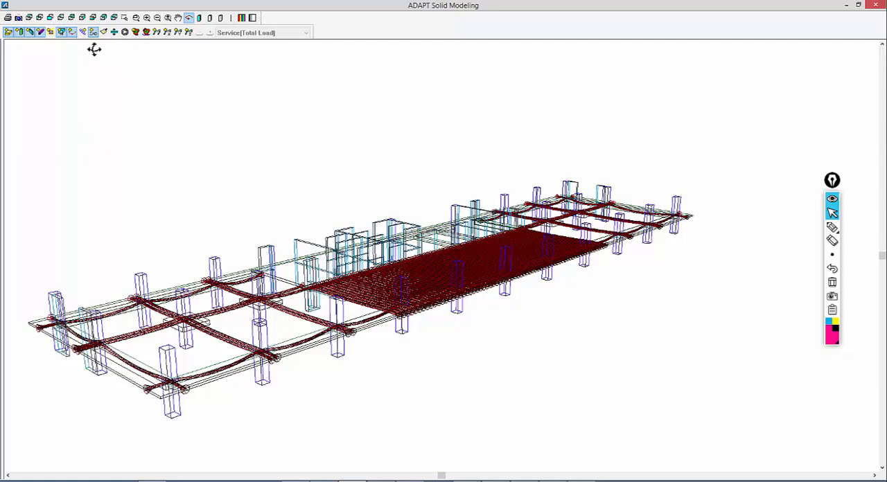
Hide the walls and columns in the 3D model and increase the Z-direction scale factor to examine the tendon profiles
click(29, 34)
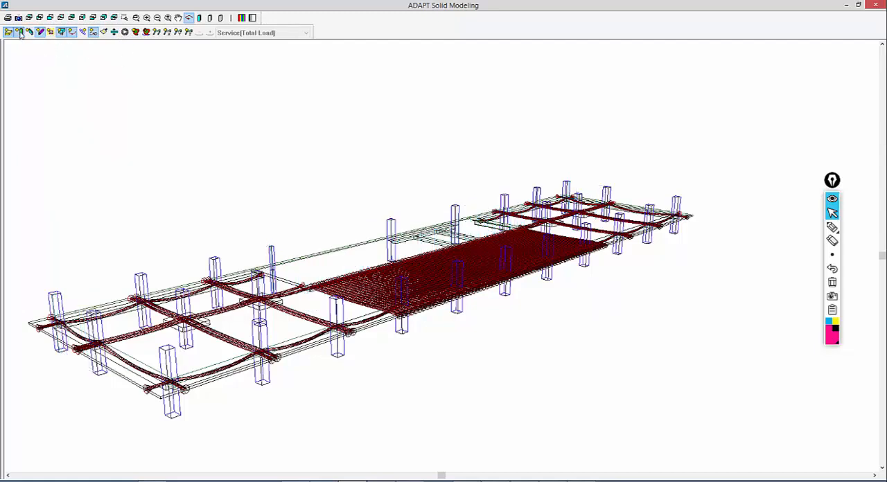
click(61, 34)
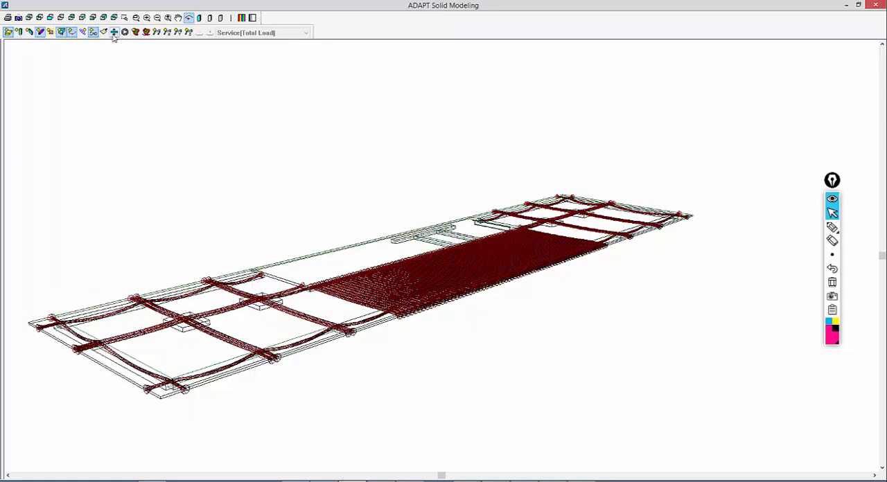
click(114, 32)
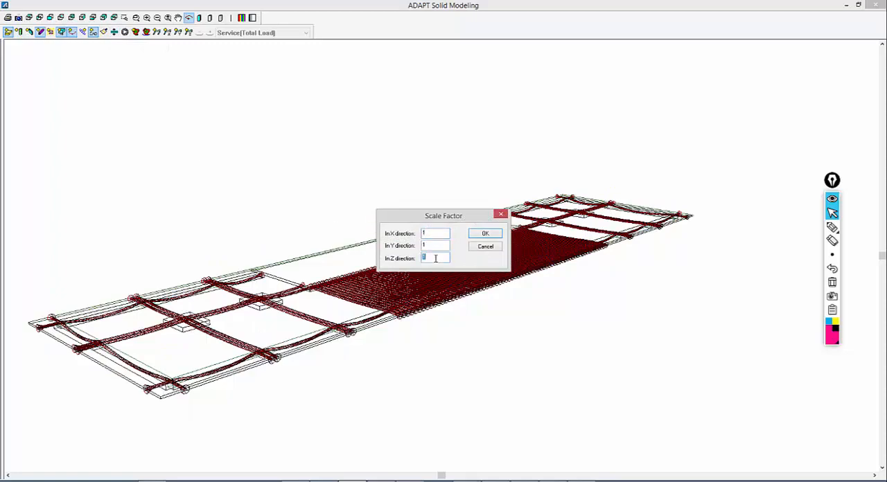
click(486, 236)
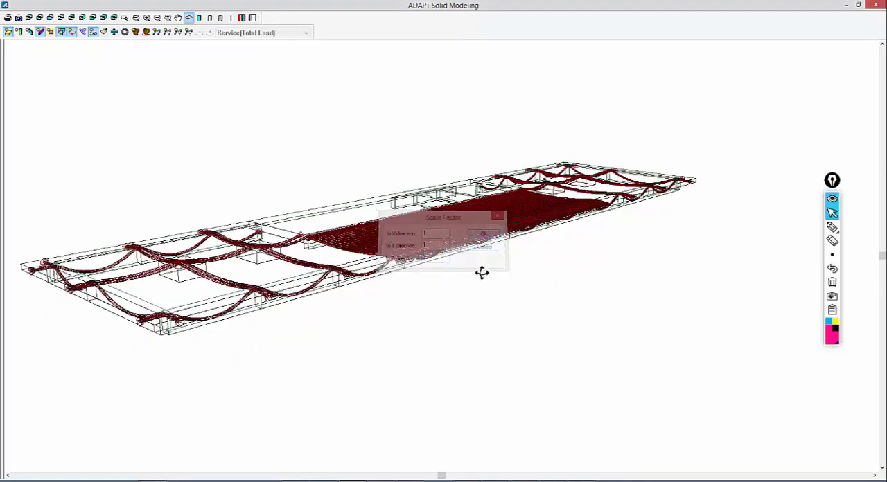
mouse_move(482, 273)
mouse_down()
mouse_move(499, 279)
mouse_move(469, 278)
mouse_up()
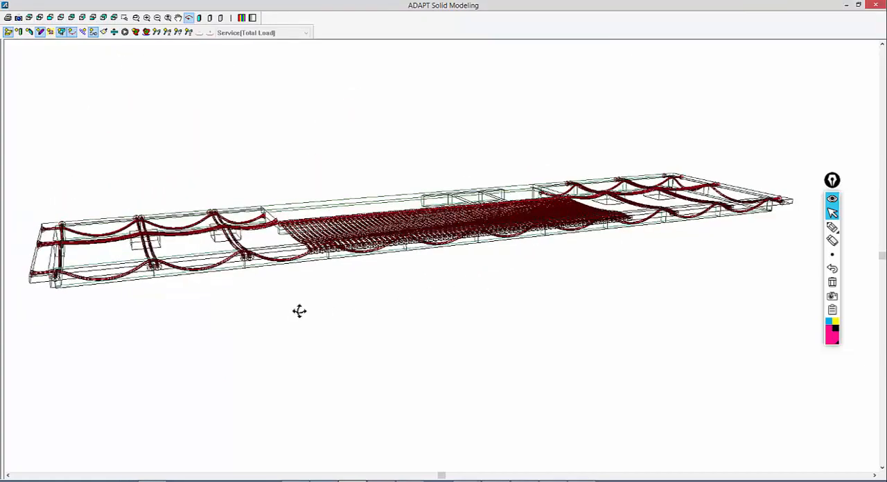
mouse_move(536, 294)
mouse_down()
mouse_move(501, 303)
mouse_move(512, 295)
mouse_move(511, 279)
mouse_move(539, 305)
mouse_up()
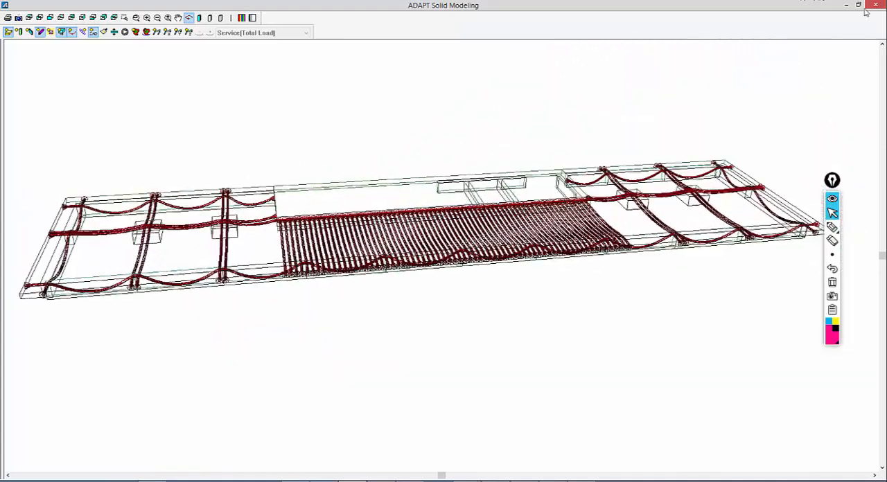